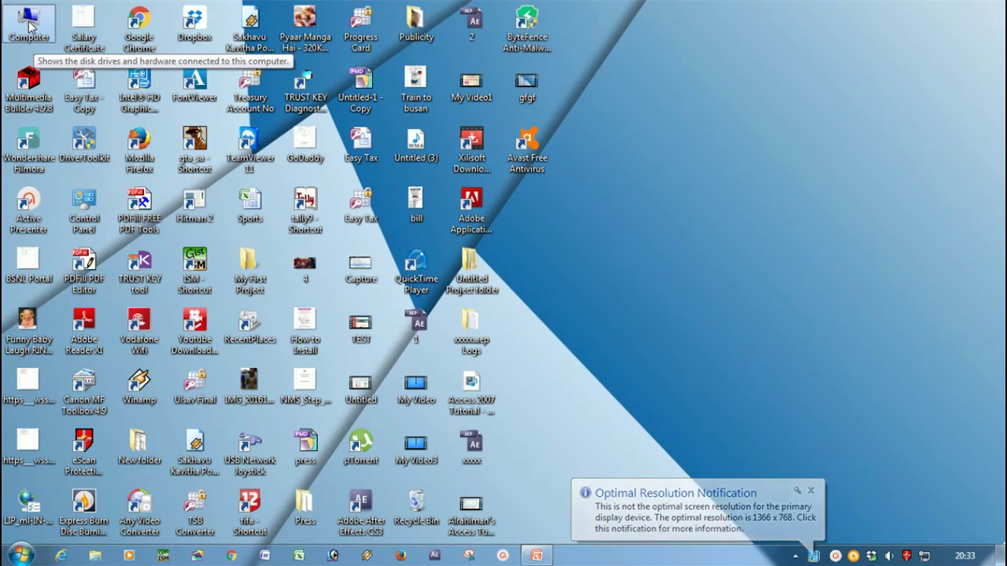
Open the Student Data database from the Access Tutorial folder on the works (D:) drive.
{"action": "double_click", "coordinate": [28, 25]}
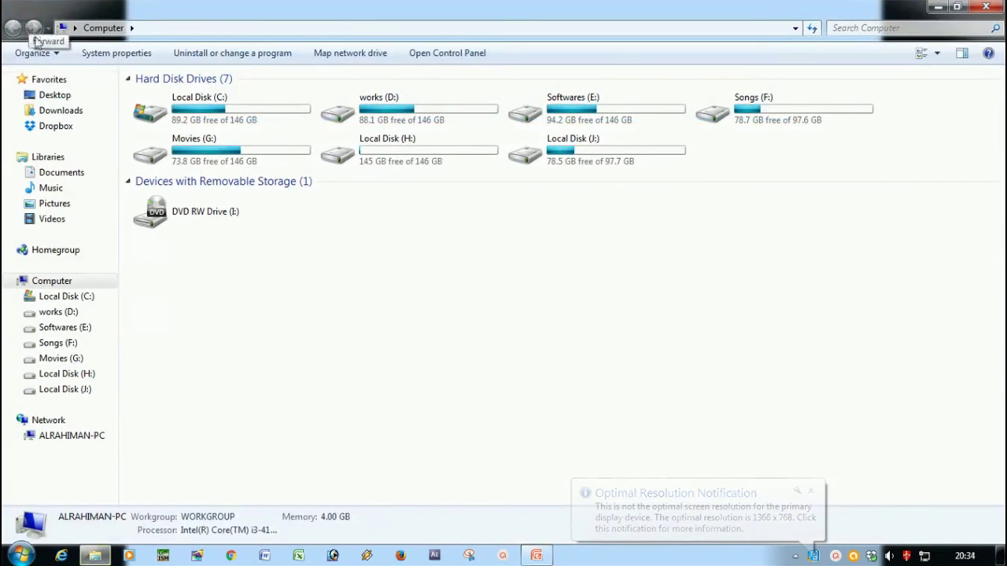
{"action": "double_click", "coordinate": [384, 113]}
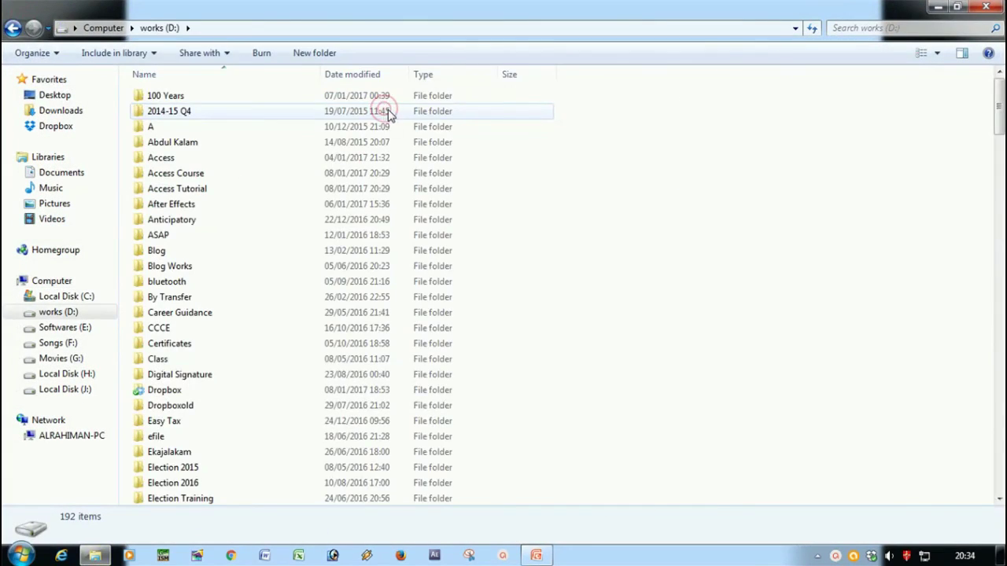
{"action": "double_click", "coordinate": [197, 196]}
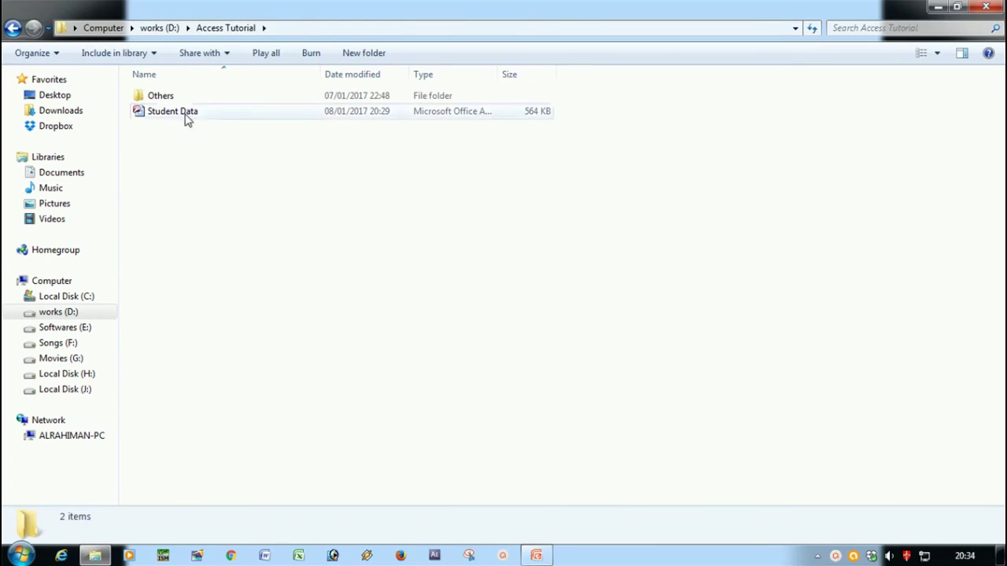
{"action": "double_click", "coordinate": [187, 114]}
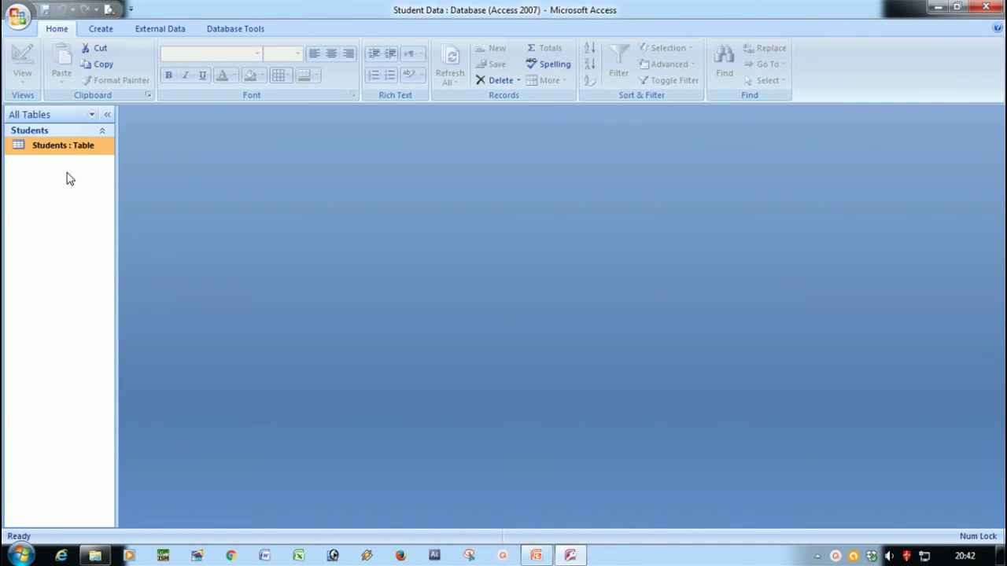
Open the Students table, look through all its records and fields, and close it.
{"action": "double_click", "coordinate": [52, 148]}
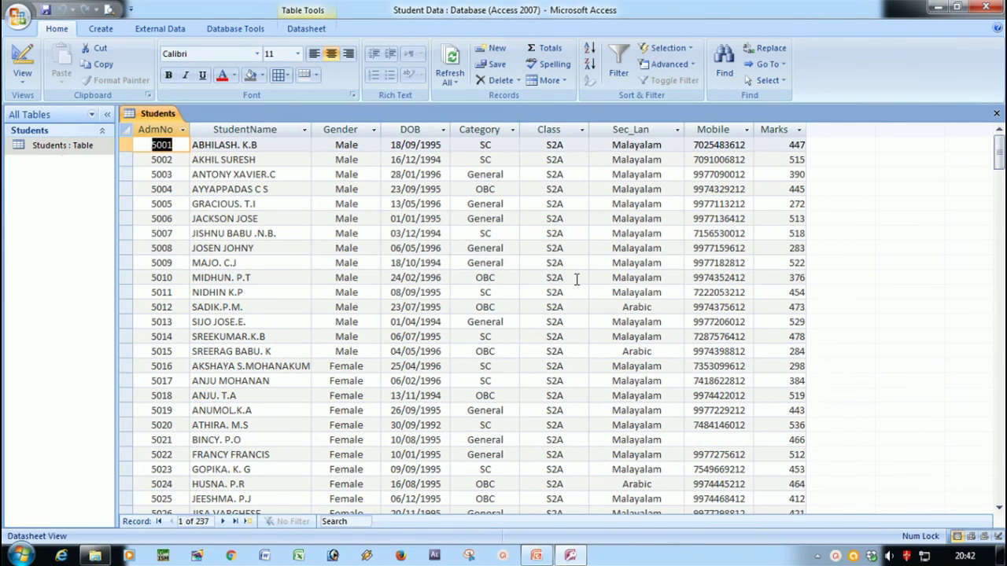
{"action": "scroll", "coordinate": [587, 274], "scroll_direction": "down", "scroll_amount": 17}
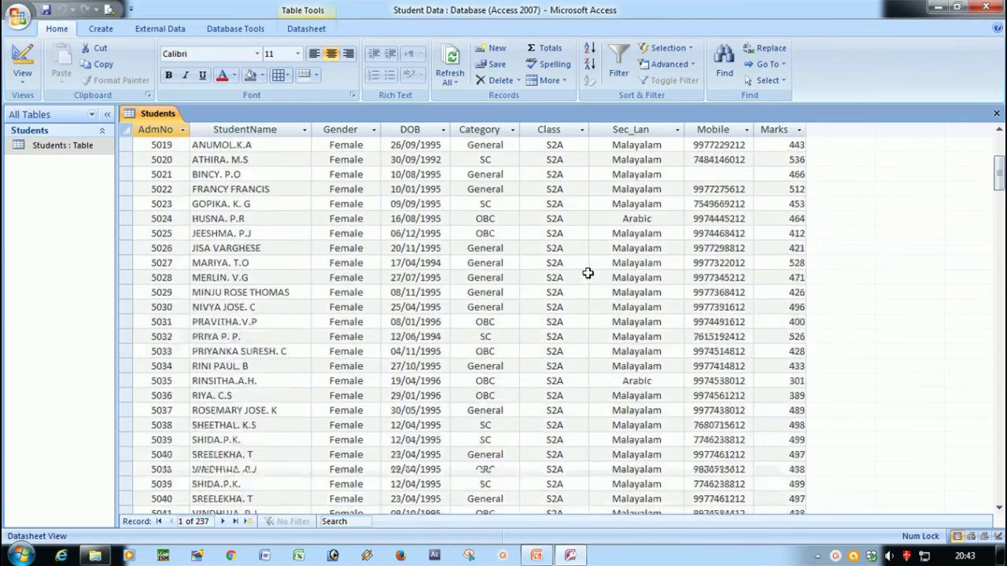
{"action": "scroll", "coordinate": [598, 263], "scroll_direction": "down", "scroll_amount": 12}
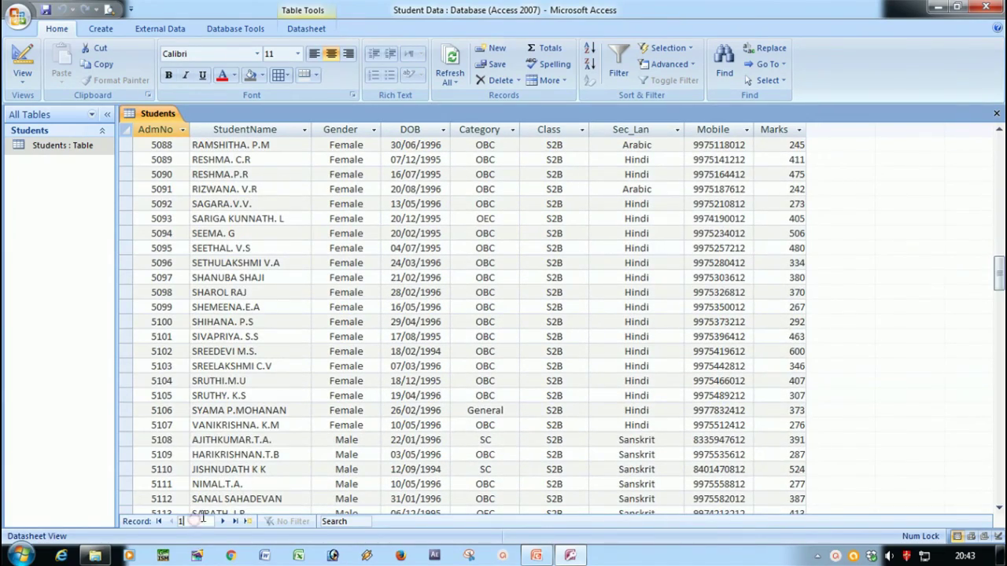
{"action": "left_click", "coordinate": [227, 449]}
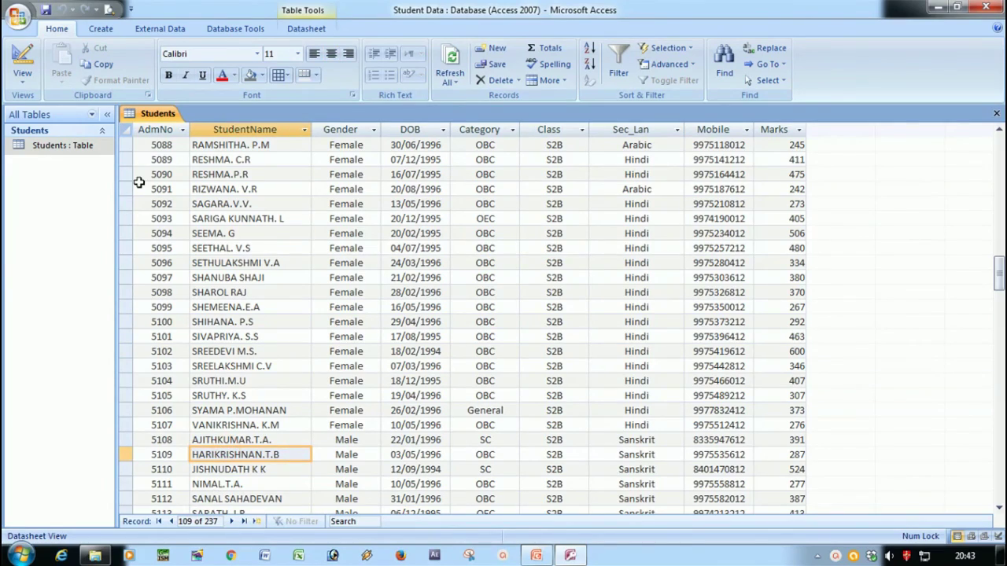
{"action": "left_click", "coordinate": [124, 133]}
{"action": "scroll", "coordinate": [251, 393], "scroll_direction": "down", "scroll_amount": 11}
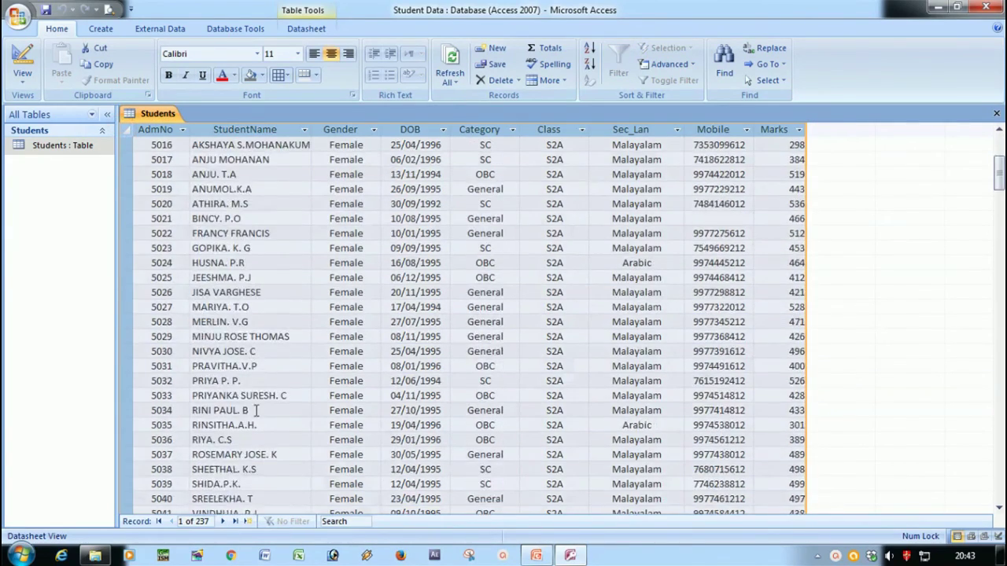
{"action": "scroll", "coordinate": [297, 401], "scroll_direction": "up", "scroll_amount": 5}
{"action": "scroll", "coordinate": [298, 401], "scroll_direction": "up", "scroll_amount": 6}
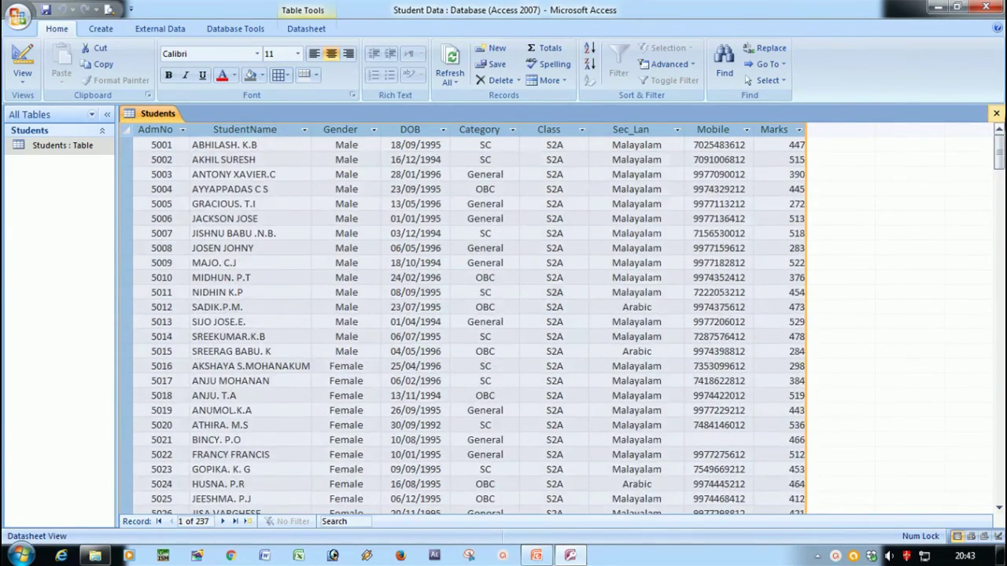
{"action": "left_click", "coordinate": [997, 115]}
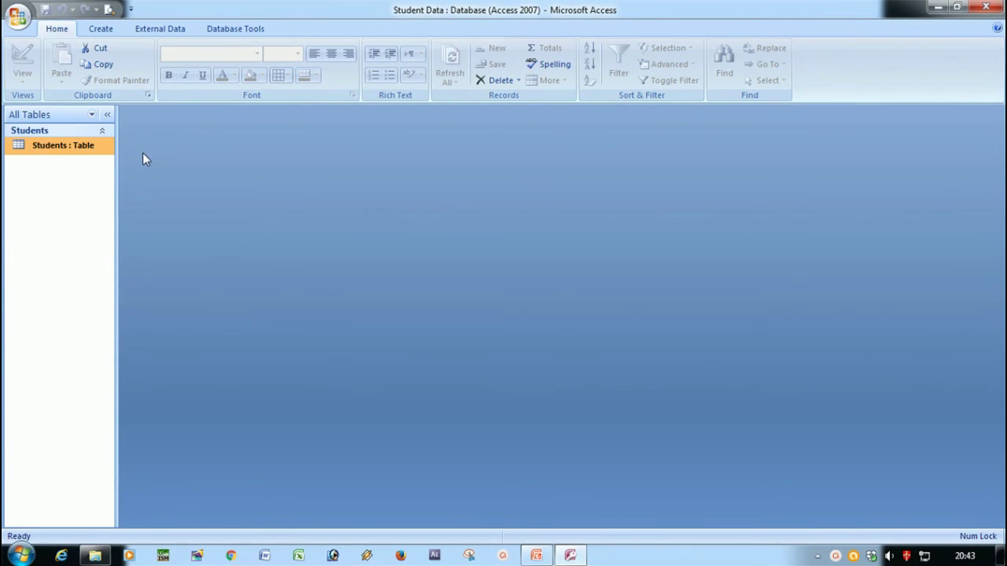
Create a new query in design view and add the Students table to it.
{"action": "left_click", "coordinate": [102, 31]}
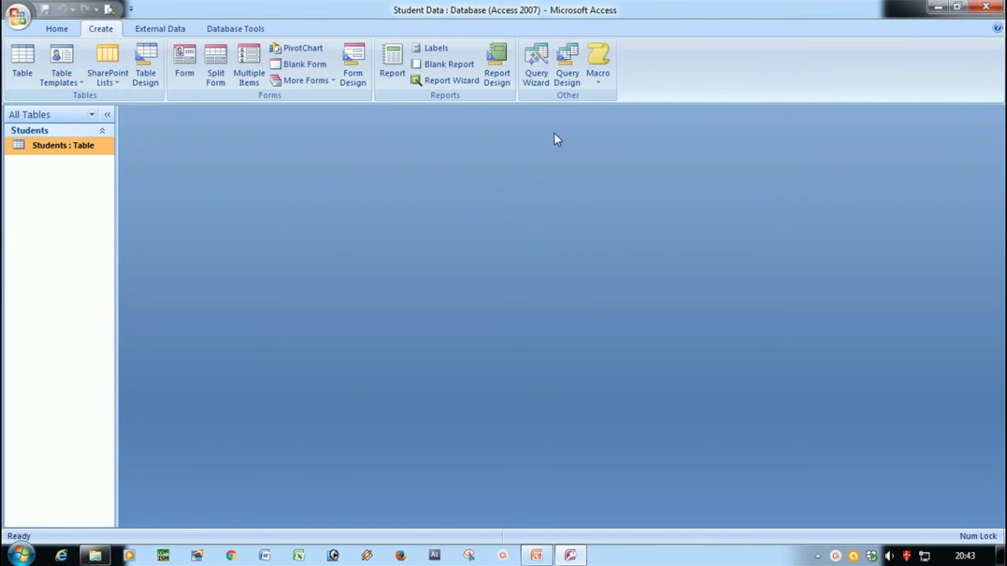
{"action": "left_click", "coordinate": [568, 70]}
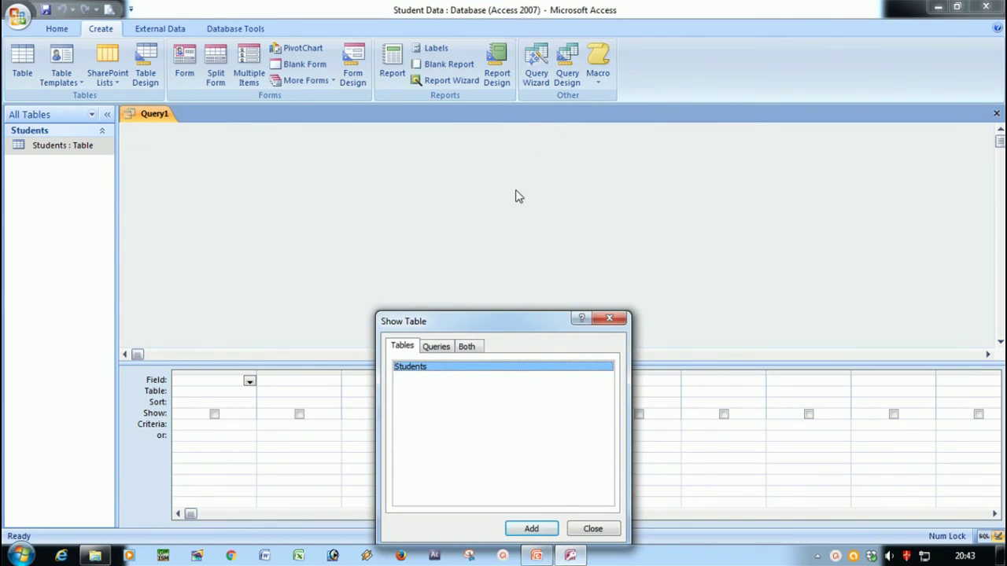
{"action": "left_click_drag", "start_coordinate": [445, 322], "coordinate": [482, 239]}
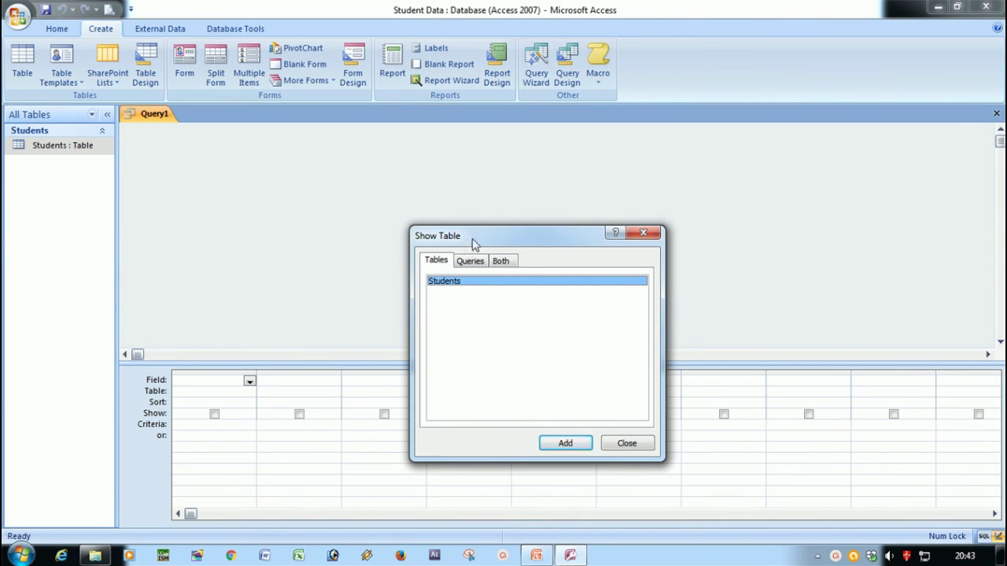
{"action": "left_click", "coordinate": [446, 284]}
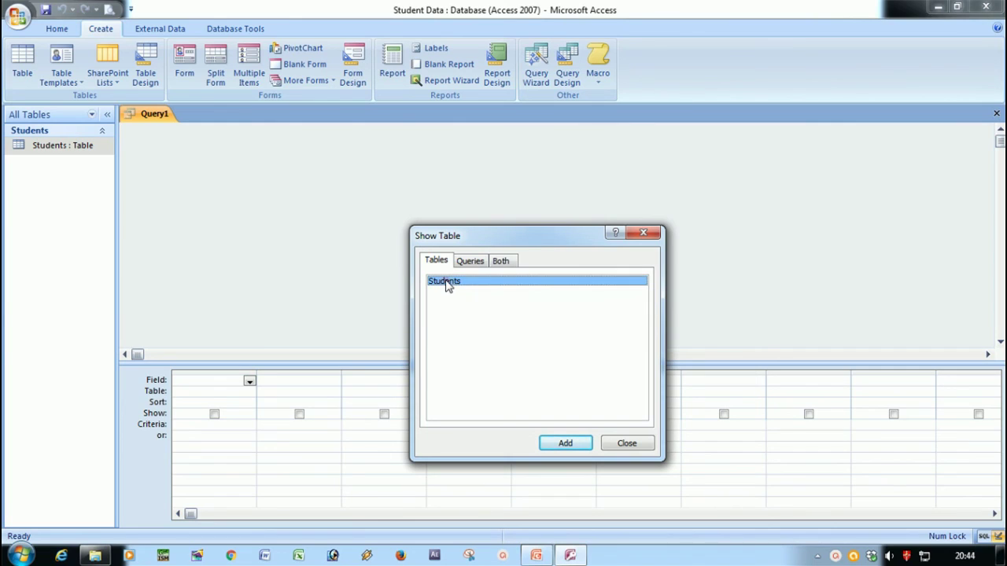
{"action": "left_click", "coordinate": [563, 445]}
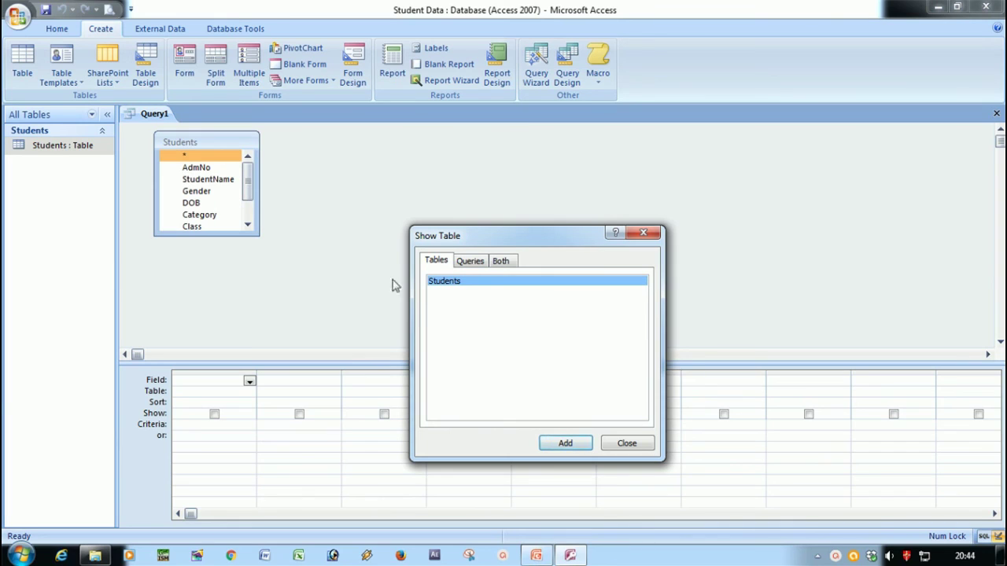
{"action": "left_click", "coordinate": [627, 444]}
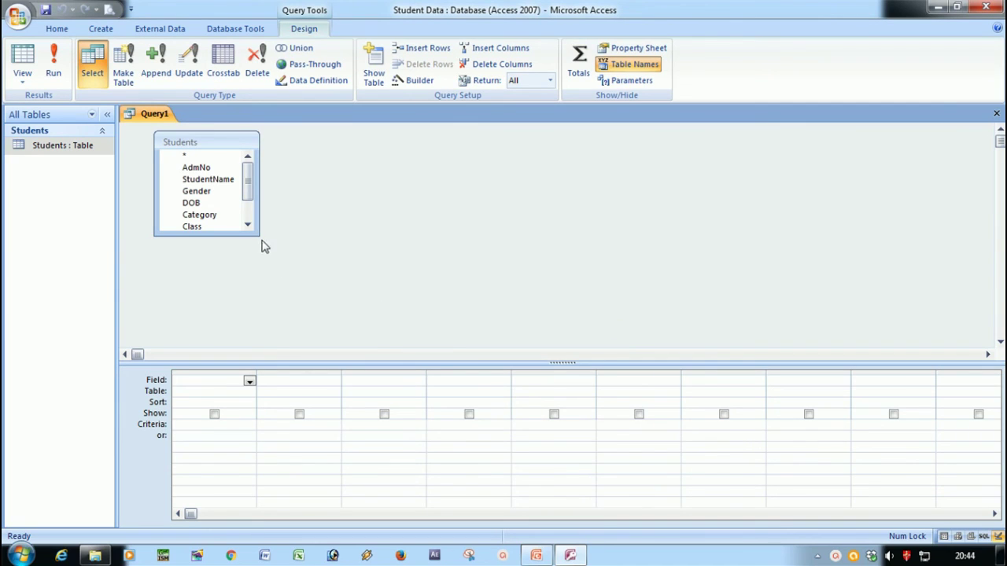
Enlarge the Students field list in the query design so every field fits, and shift it slightly.
{"action": "left_click_drag", "start_coordinate": [260, 234], "coordinate": [330, 306]}
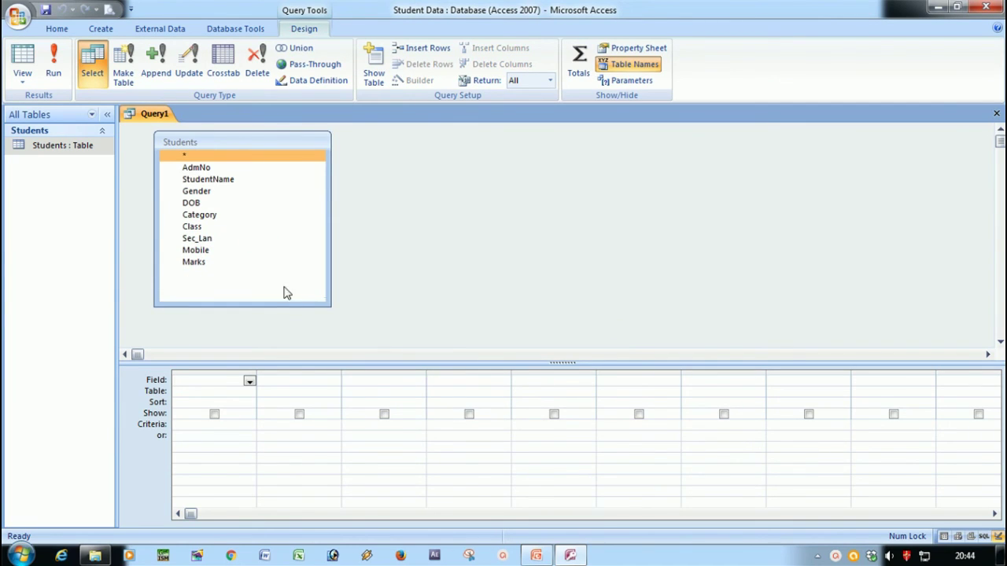
{"action": "left_click", "coordinate": [187, 157]}
{"action": "mouse_move", "coordinate": [194, 147]}
{"action": "left_mouse_down"}
{"action": "mouse_move", "coordinate": [249, 183]}
{"action": "mouse_move", "coordinate": [210, 158]}
{"action": "left_mouse_up"}
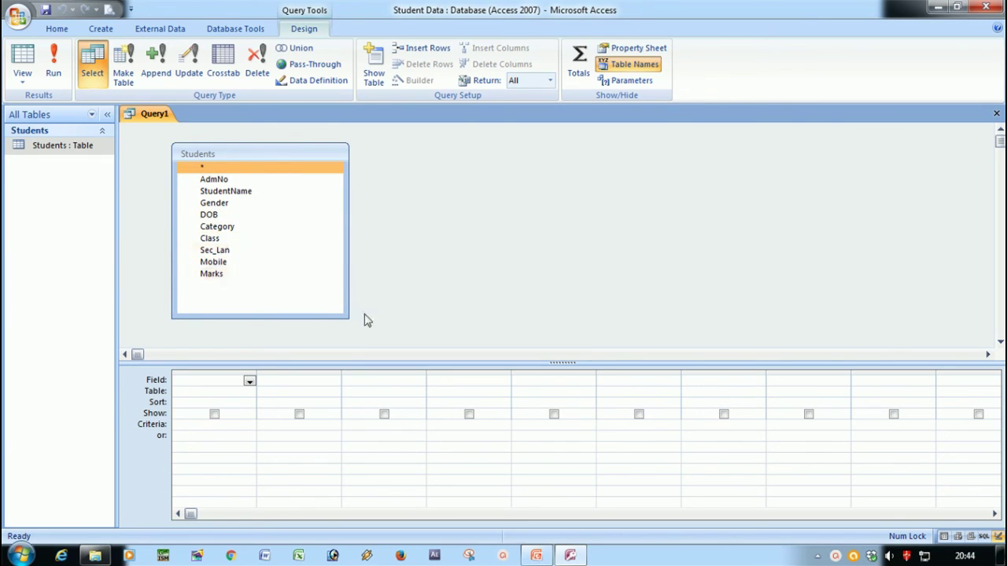
{"action": "left_click", "coordinate": [421, 298]}
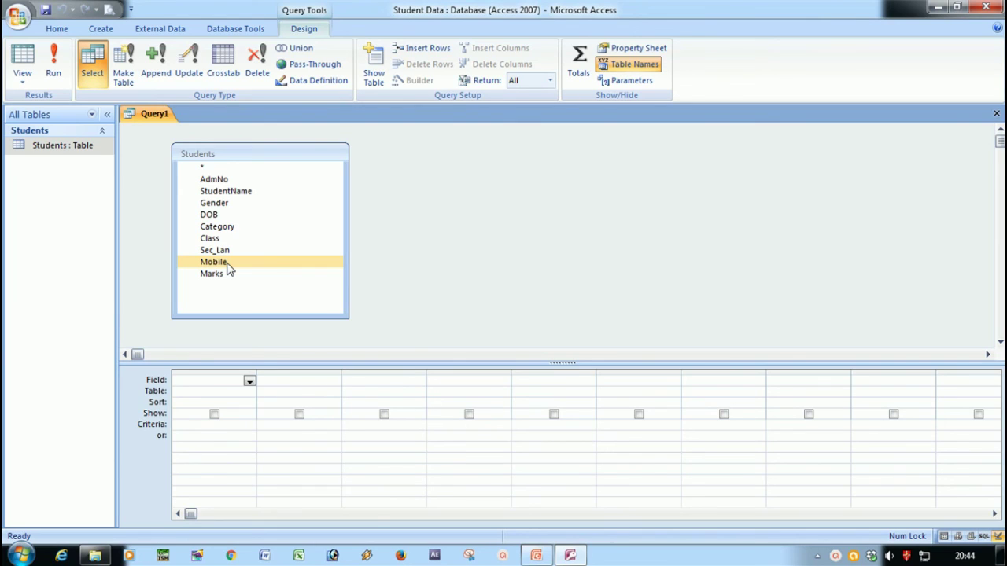
{"action": "left_click", "coordinate": [394, 248]}
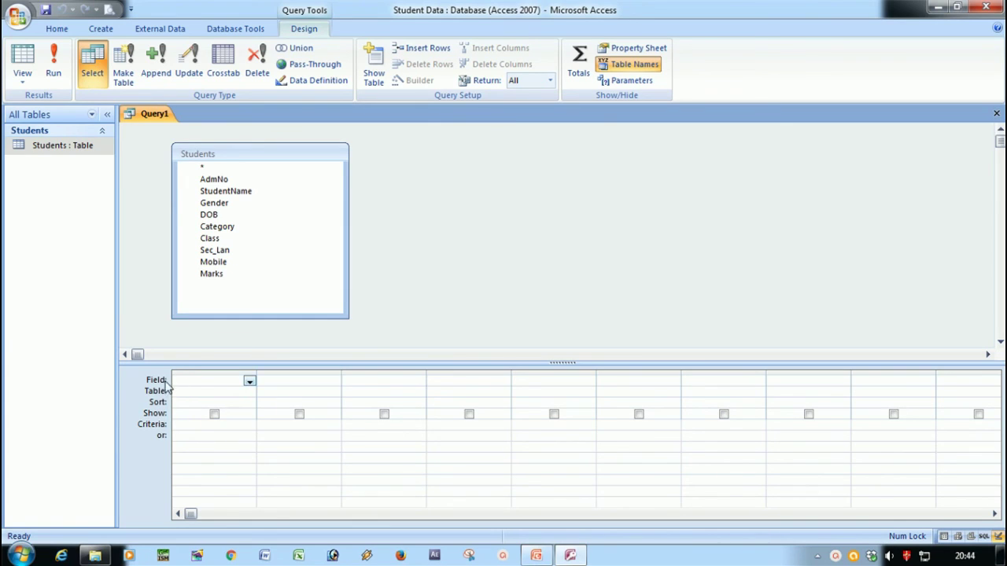
Add the AdmNo, StudentName and Mobile fields to the first three columns of the query grid.
{"action": "left_click", "coordinate": [249, 382]}
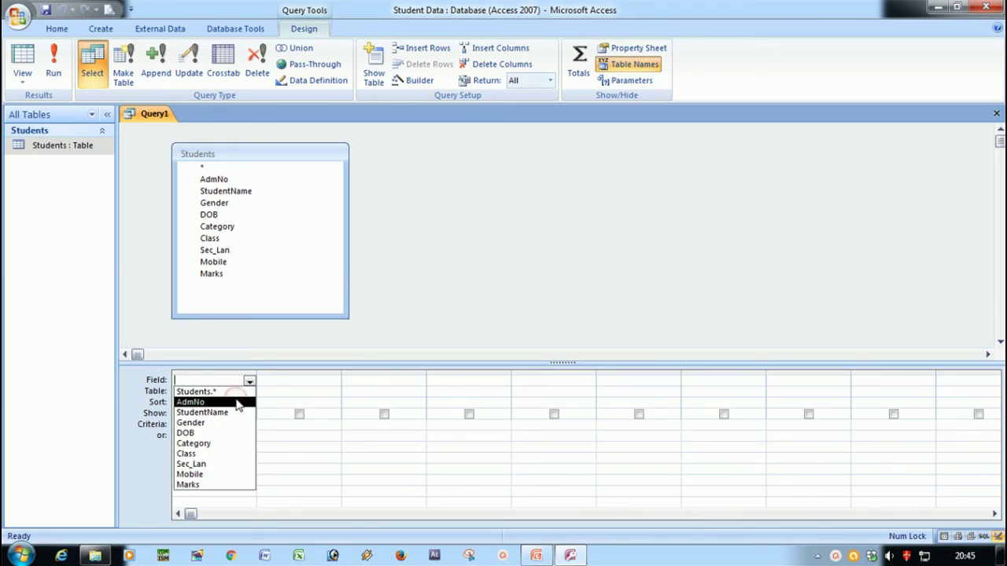
{"action": "left_click", "coordinate": [238, 403]}
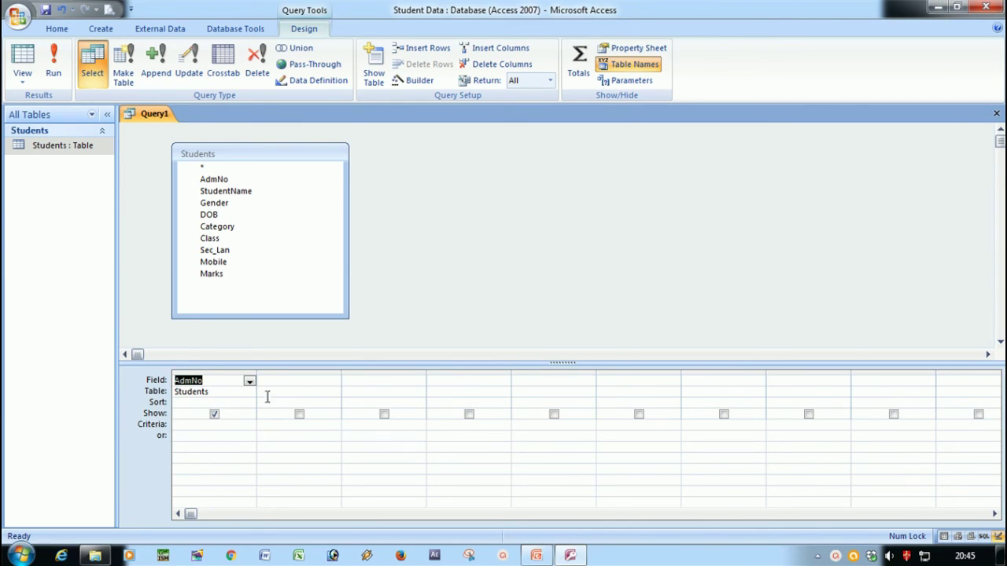
{"action": "left_click", "coordinate": [297, 382]}
{"action": "left_click", "coordinate": [334, 381]}
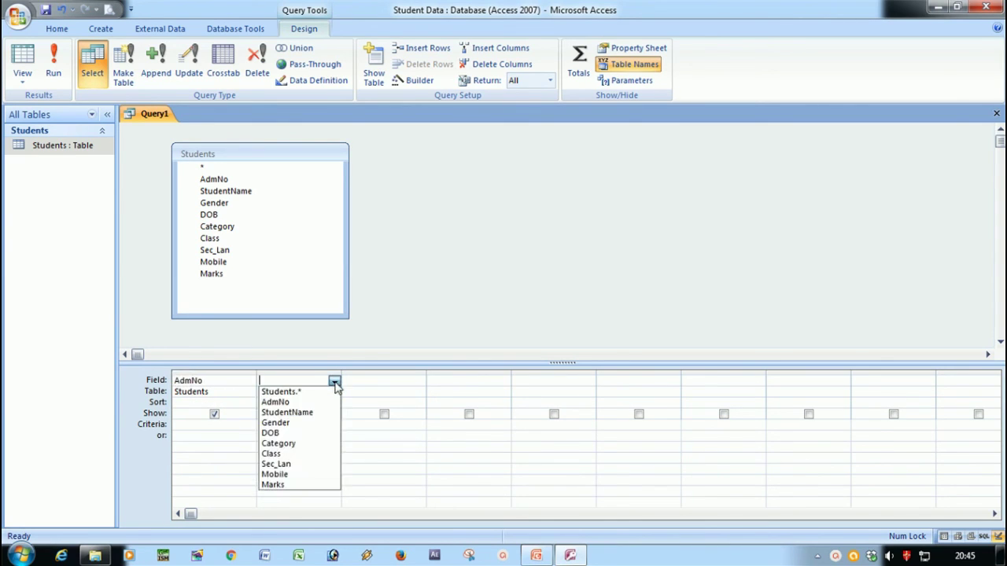
{"action": "left_click", "coordinate": [310, 421]}
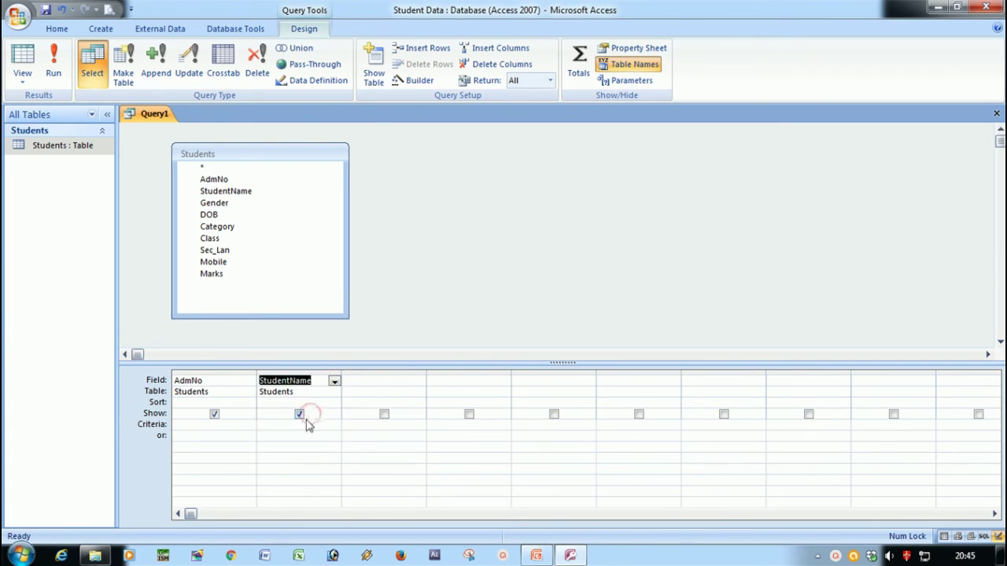
{"action": "left_click", "coordinate": [399, 381]}
{"action": "left_click", "coordinate": [419, 382]}
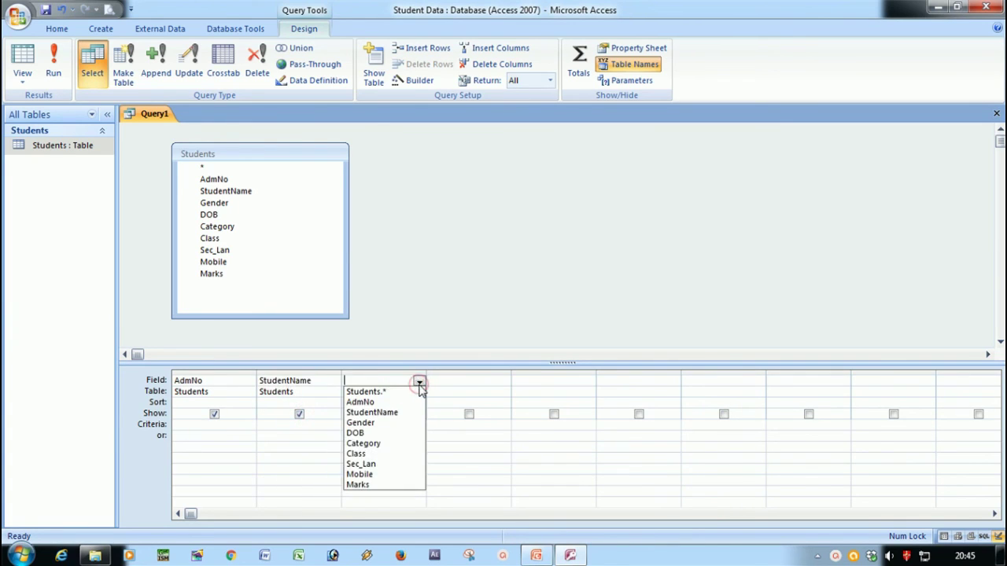
{"action": "left_click", "coordinate": [389, 477]}
{"action": "left_click", "coordinate": [485, 334]}
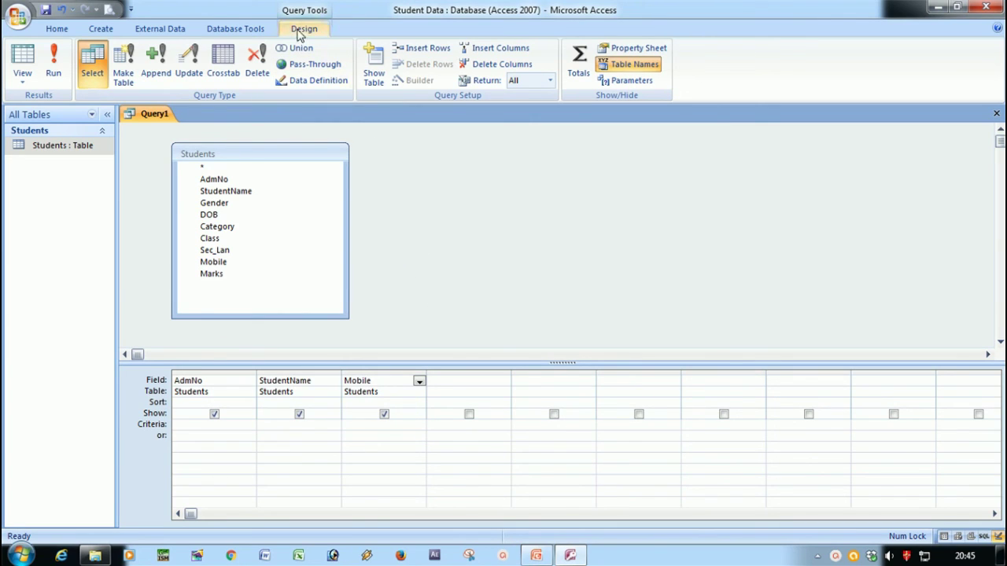
Run the query and widen the StudentName column in its results so the full names fit.
{"action": "left_click", "coordinate": [54, 66]}
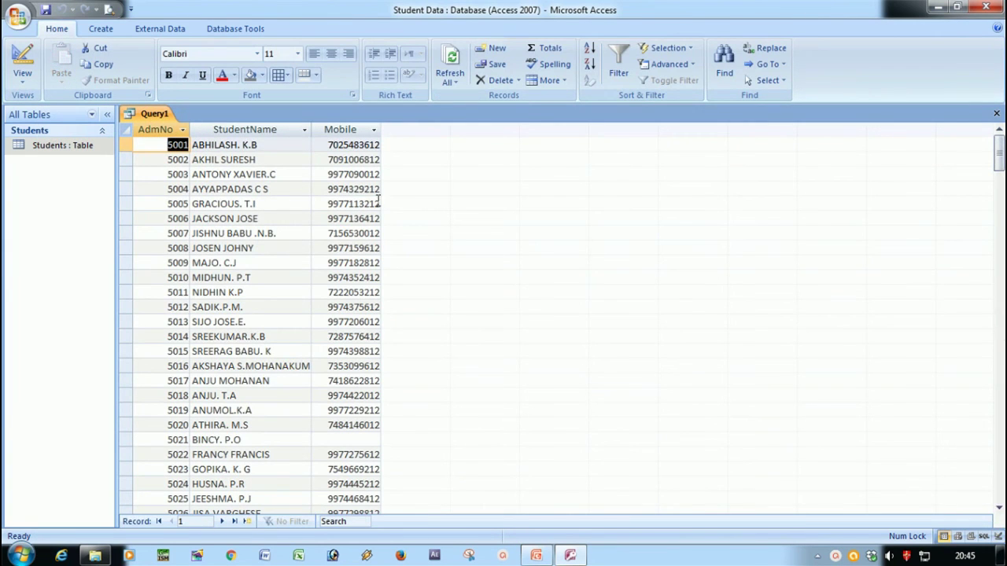
{"action": "left_click", "coordinate": [312, 129]}
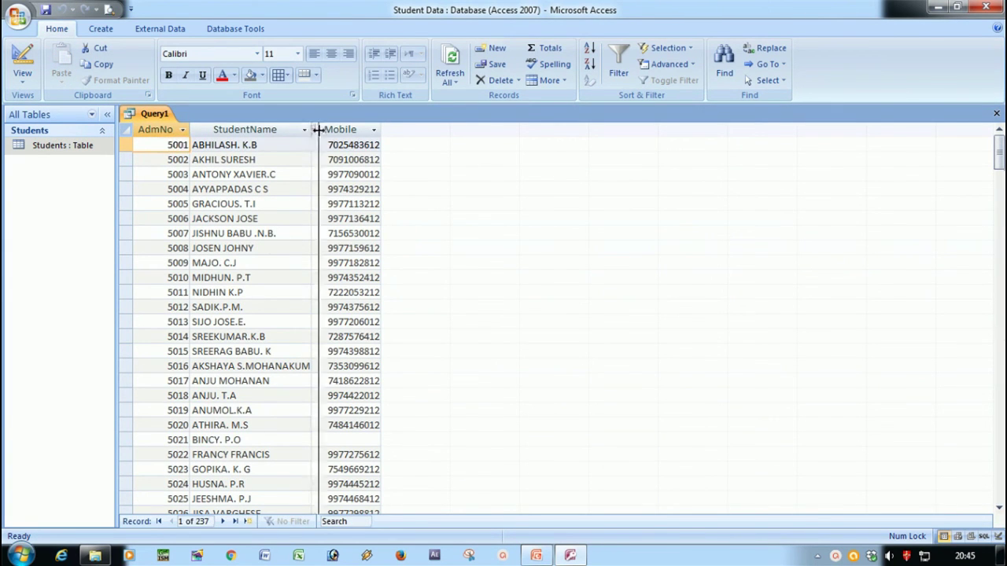
{"action": "left_click_drag", "start_coordinate": [381, 130], "coordinate": [372, 133]}
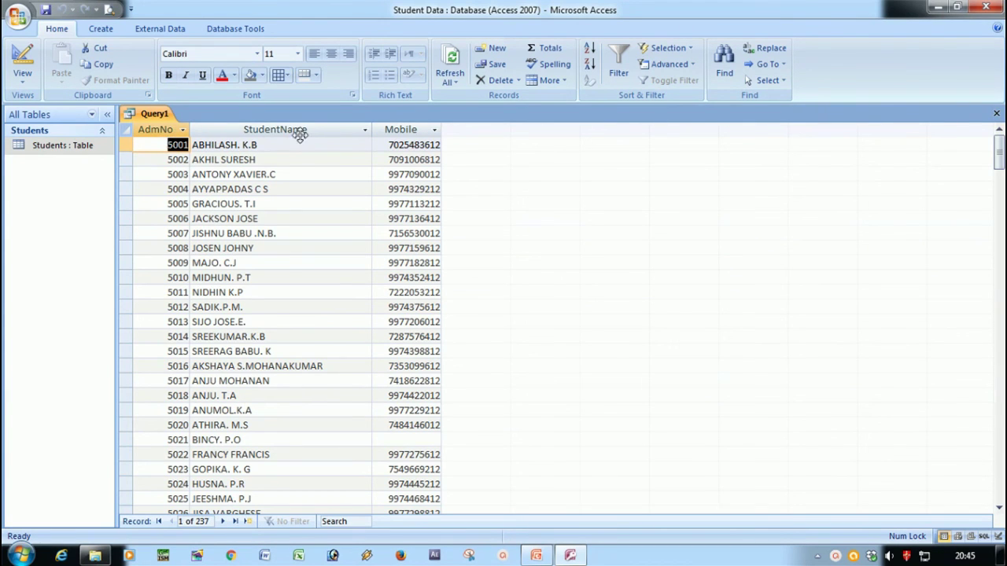
{"action": "scroll", "coordinate": [370, 216], "scroll_direction": "down", "scroll_amount": 16}
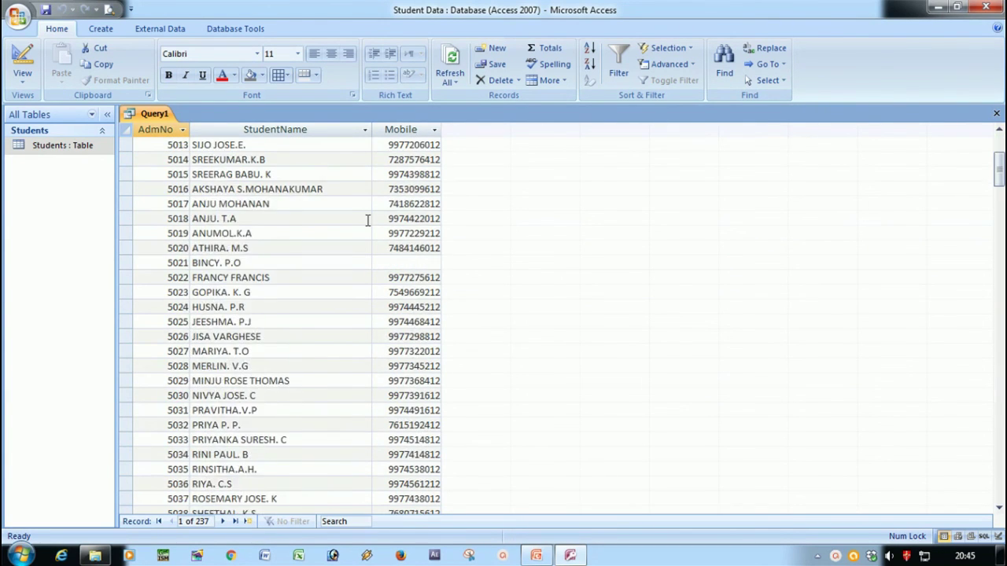
{"action": "scroll", "coordinate": [370, 215], "scroll_direction": "down", "scroll_amount": 20}
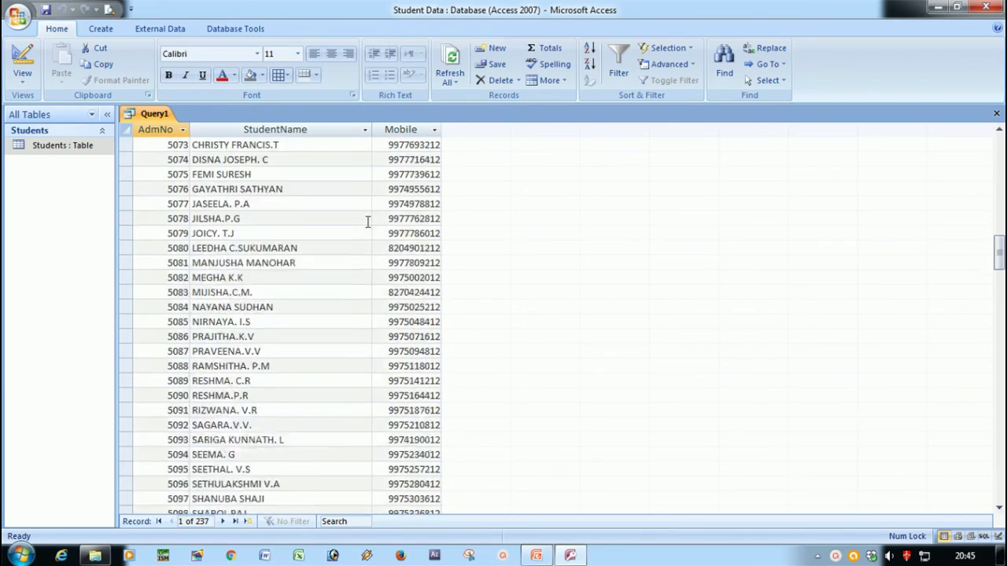
{"action": "scroll", "coordinate": [370, 239], "scroll_direction": "down", "scroll_amount": 3}
{"action": "scroll", "coordinate": [369, 244], "scroll_direction": "up", "scroll_amount": 20}
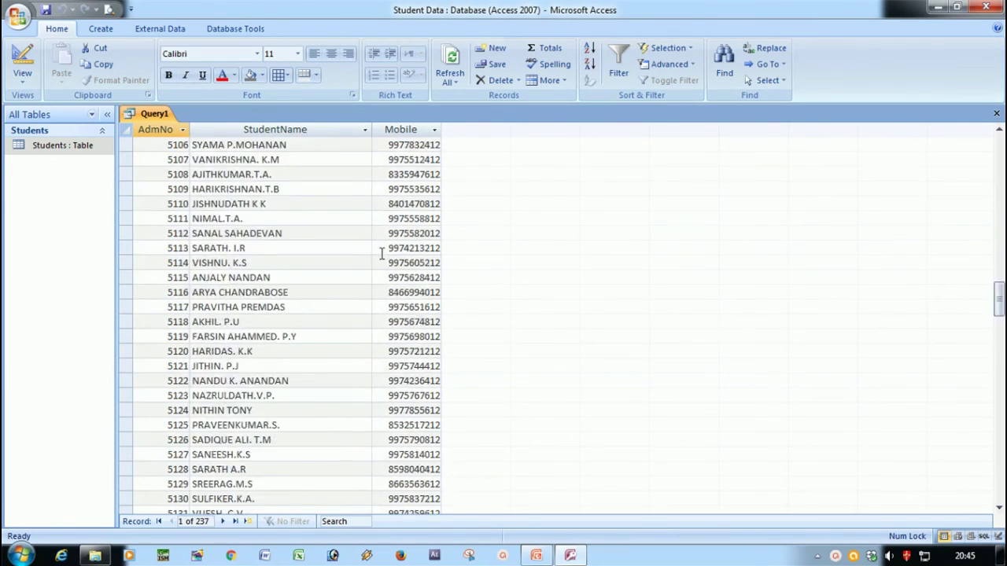
{"action": "scroll", "coordinate": [383, 256], "scroll_direction": "up", "scroll_amount": 15}
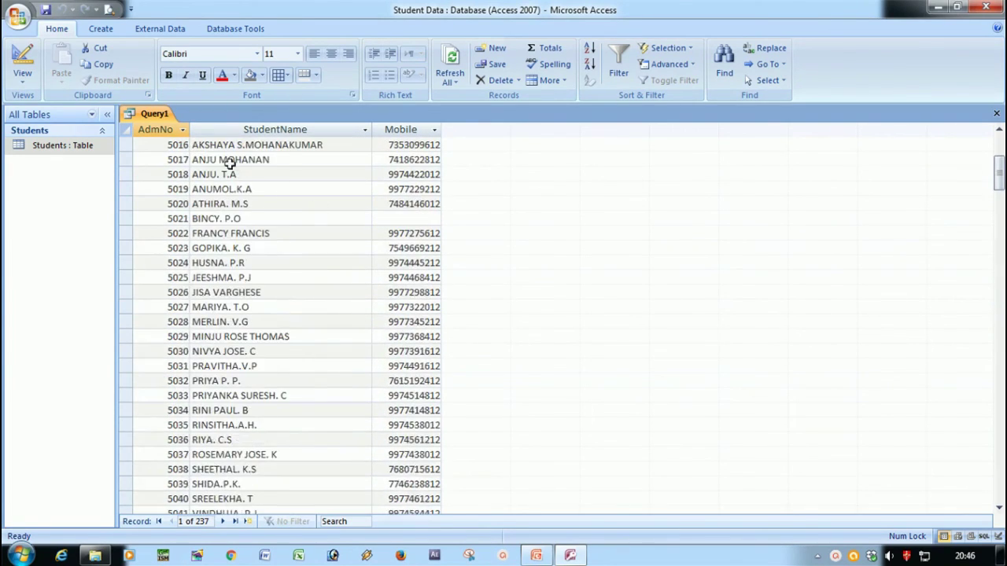
Save the query under the name Contacts and close it.
{"action": "left_click", "coordinate": [17, 17]}
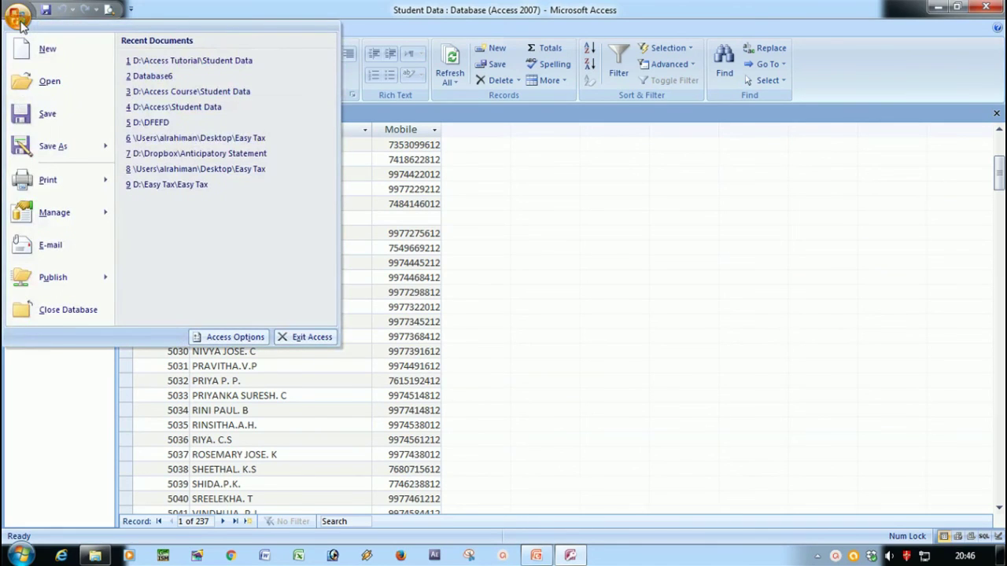
{"action": "left_click", "coordinate": [45, 115]}
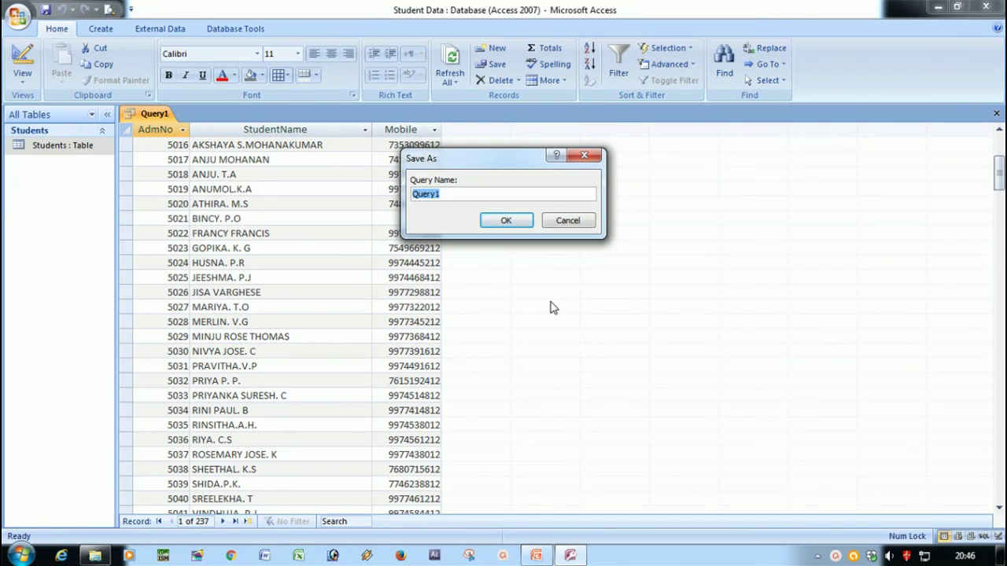
{"action": "type", "text": "Contacts"}
{"action": "left_click", "coordinate": [494, 222]}
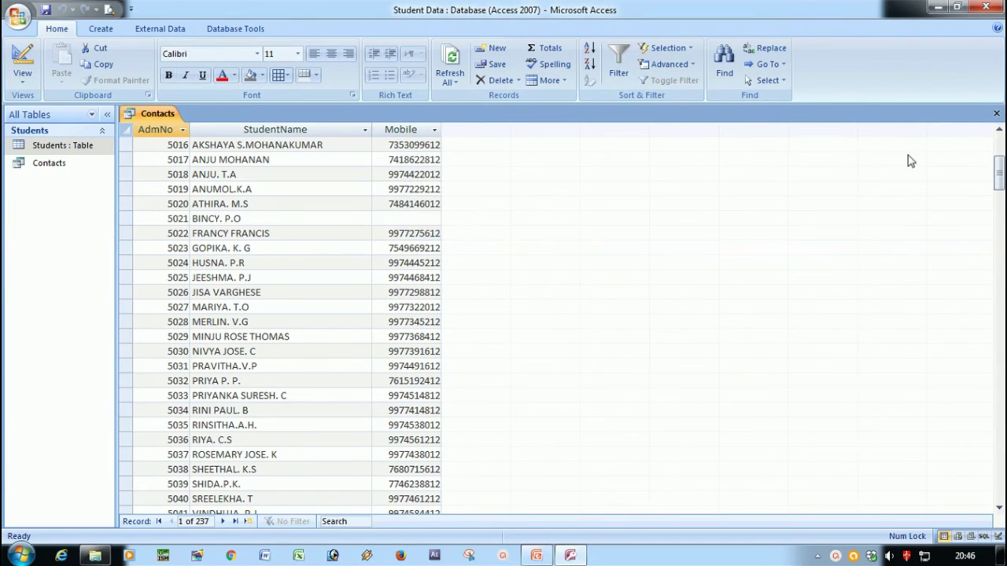
{"action": "left_click", "coordinate": [997, 114]}
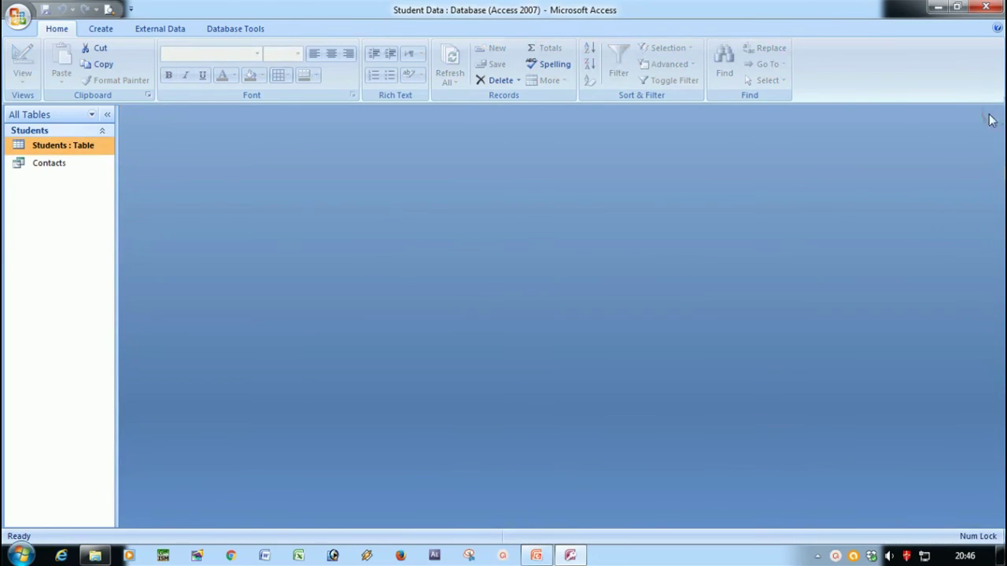
Reopen the saved Contacts query, look through its records, and close it again.
{"action": "left_click", "coordinate": [67, 228]}
{"action": "left_click", "coordinate": [52, 164]}
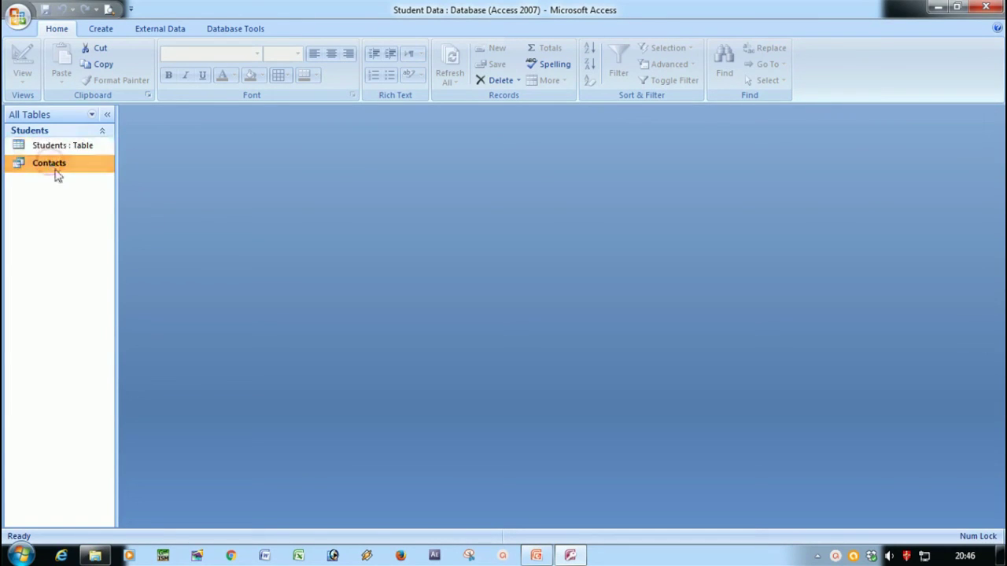
{"action": "left_click", "coordinate": [51, 240]}
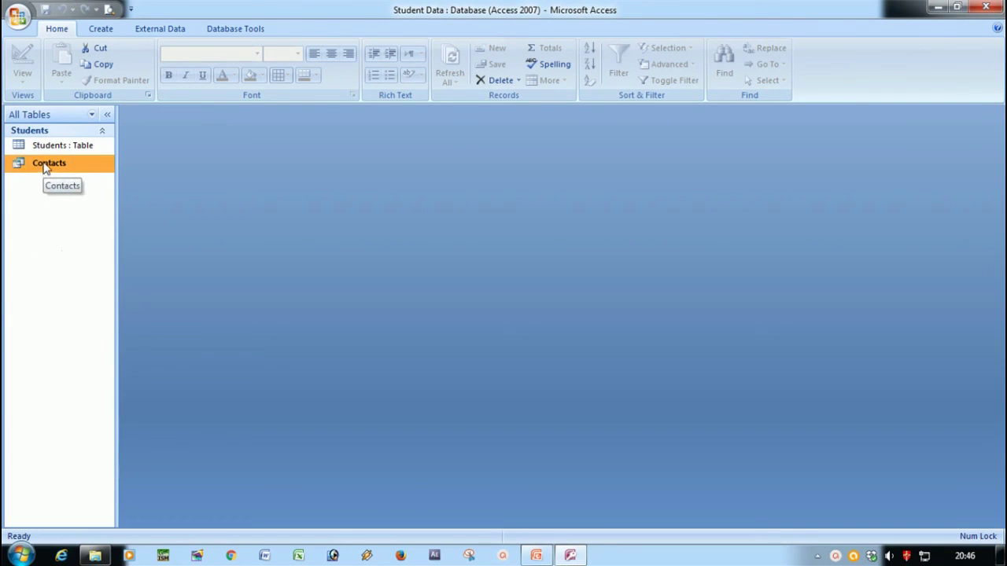
{"action": "double_click", "coordinate": [44, 167]}
{"action": "scroll", "coordinate": [408, 252], "scroll_direction": "down", "scroll_amount": 11}
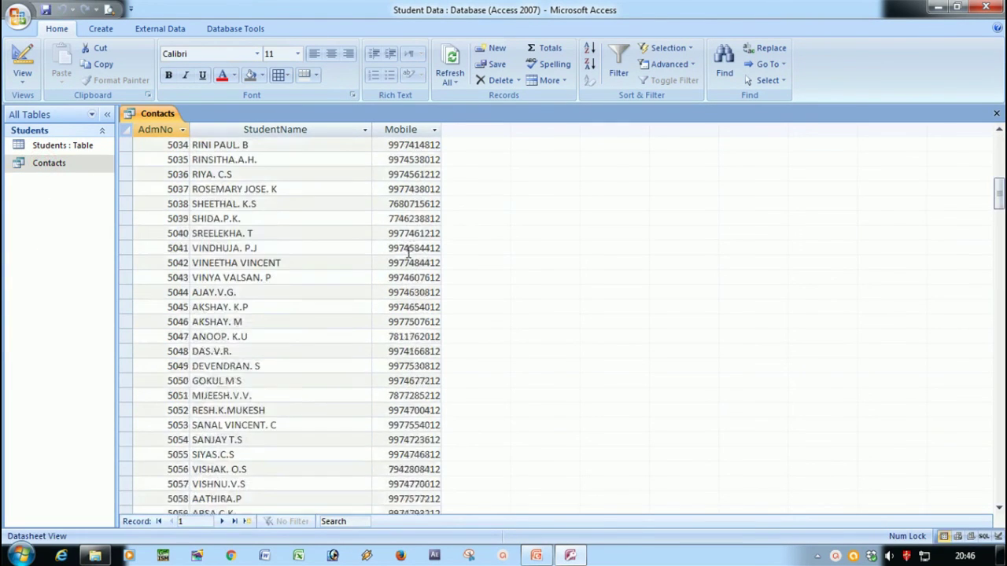
{"action": "scroll", "coordinate": [408, 252], "scroll_direction": "down", "scroll_amount": 5}
{"action": "scroll", "coordinate": [407, 253], "scroll_direction": "up", "scroll_amount": 16}
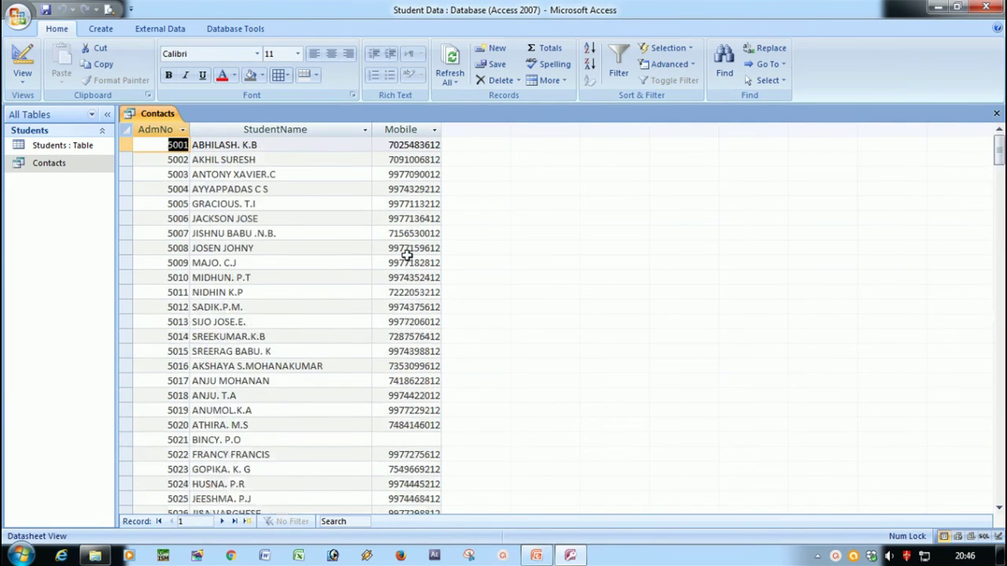
{"action": "left_click", "coordinate": [997, 113]}
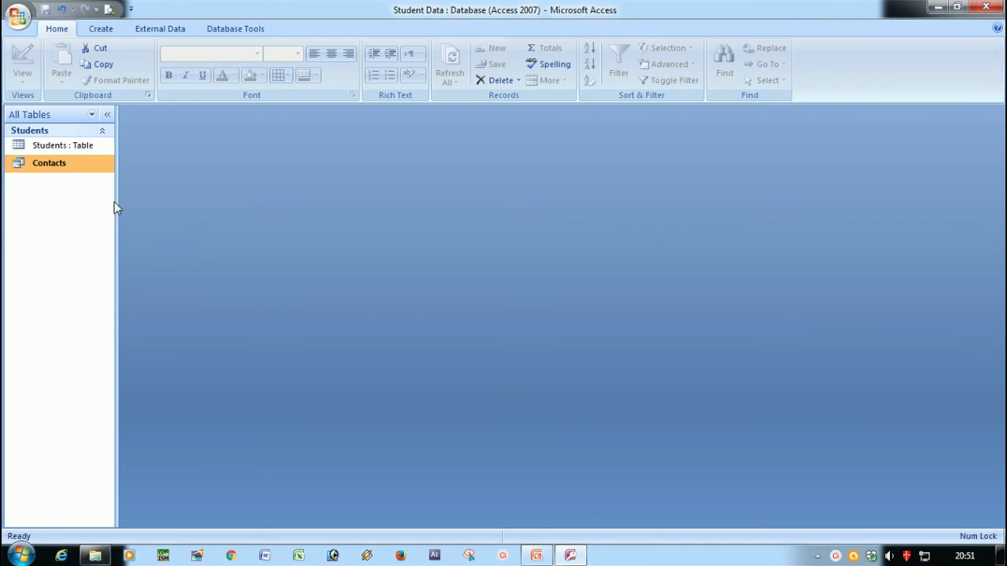
Create another query in design view with the Students table and enlarge its field list so every field fits.
{"action": "left_click", "coordinate": [100, 30]}
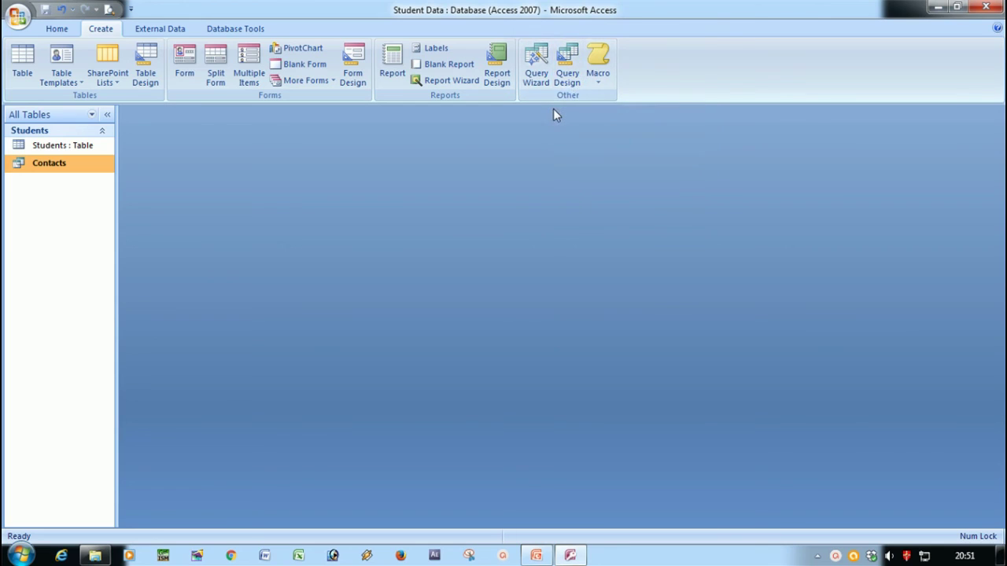
{"action": "left_click", "coordinate": [567, 67]}
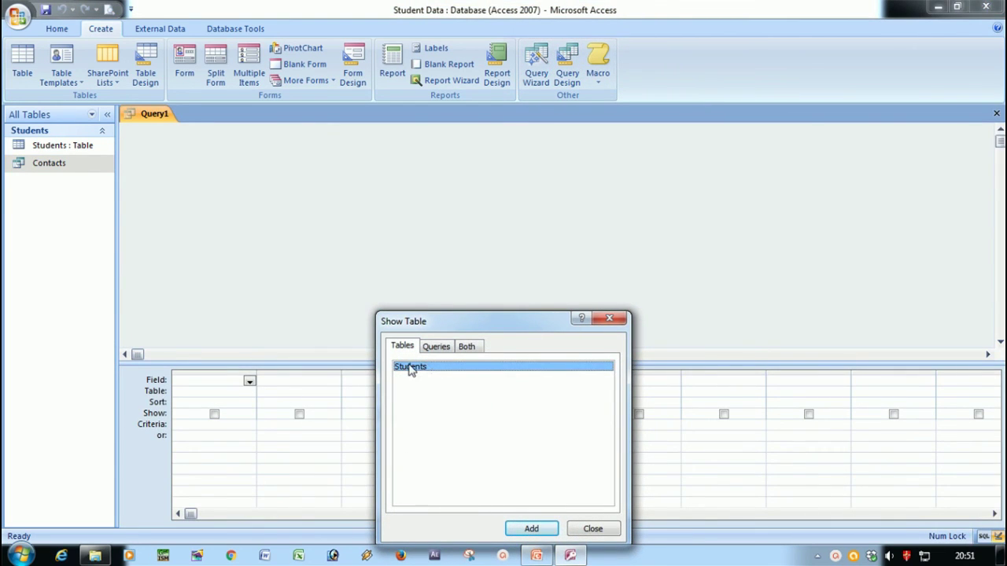
{"action": "left_click", "coordinate": [533, 528]}
{"action": "left_click", "coordinate": [609, 319]}
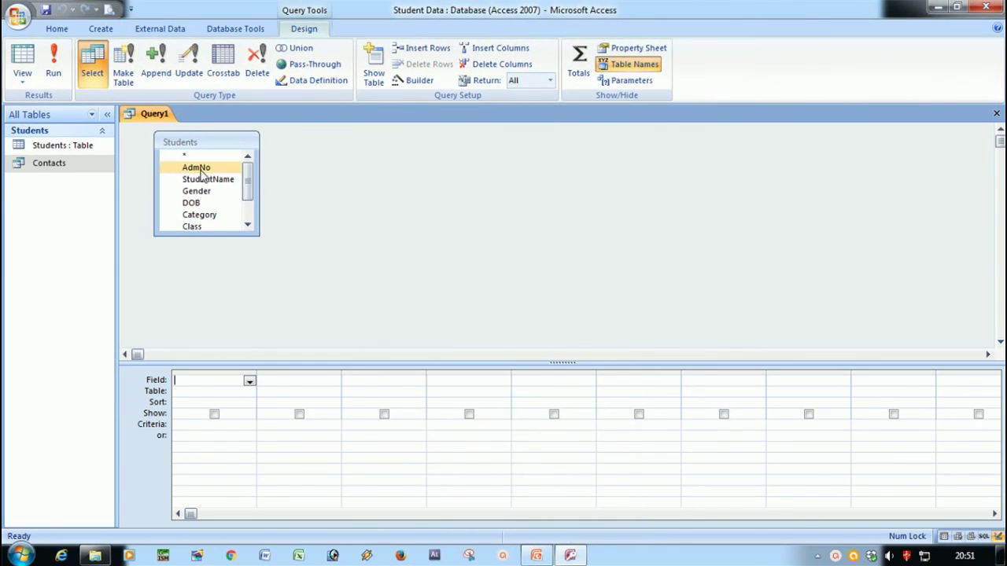
{"action": "left_click_drag", "start_coordinate": [258, 235], "coordinate": [262, 283]}
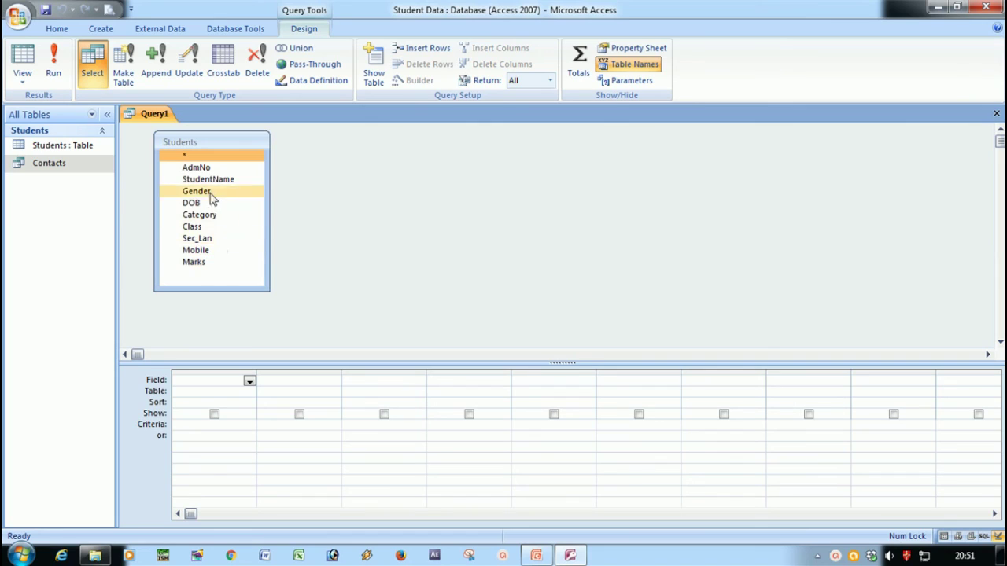
Add the AdmNo, StudentName, Gender, DOB, Category, Class and Sec_Lan fields to the first seven columns of the query grid.
{"action": "left_click", "coordinate": [250, 381]}
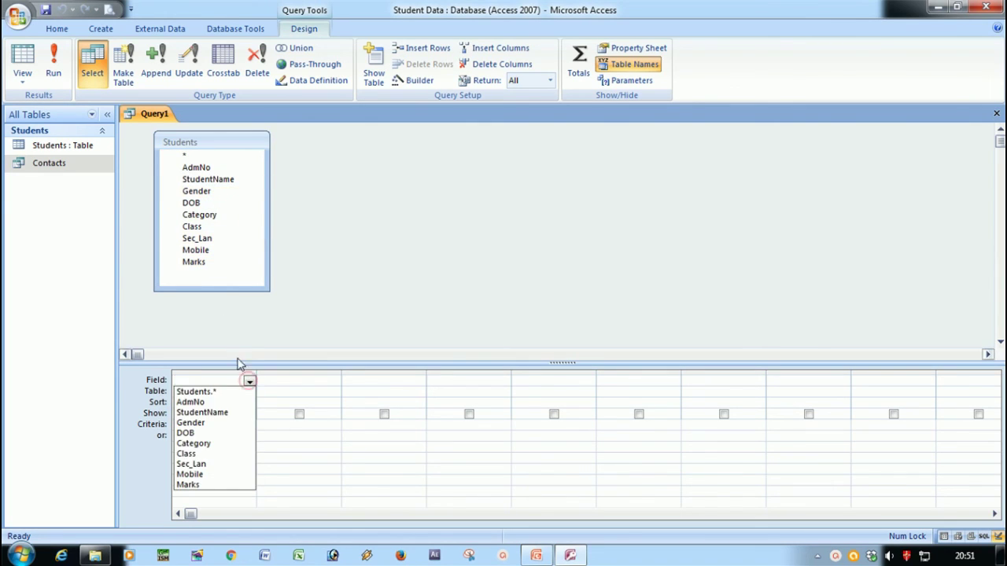
{"action": "left_click", "coordinate": [219, 402]}
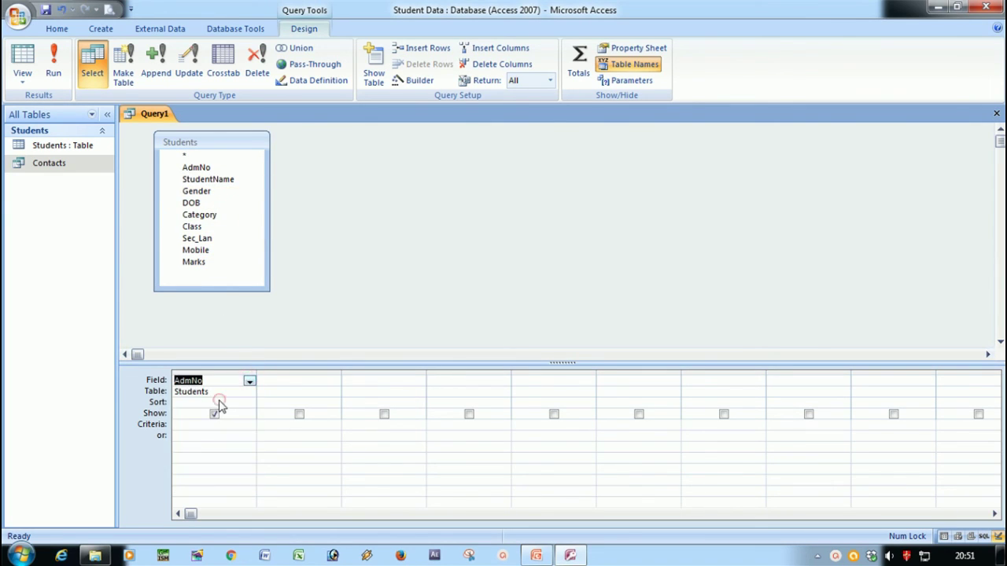
{"action": "double_click", "coordinate": [224, 180]}
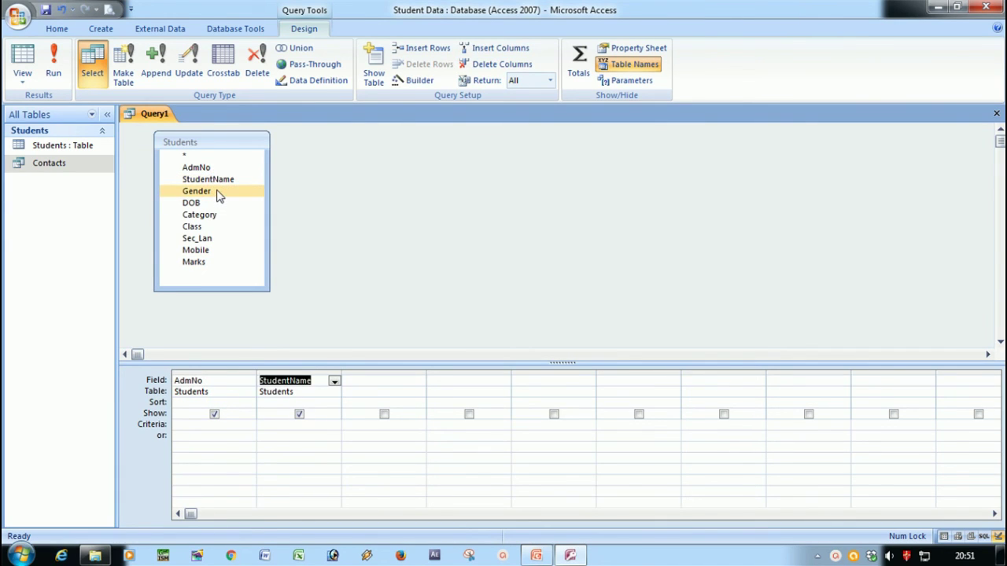
{"action": "double_click", "coordinate": [219, 193]}
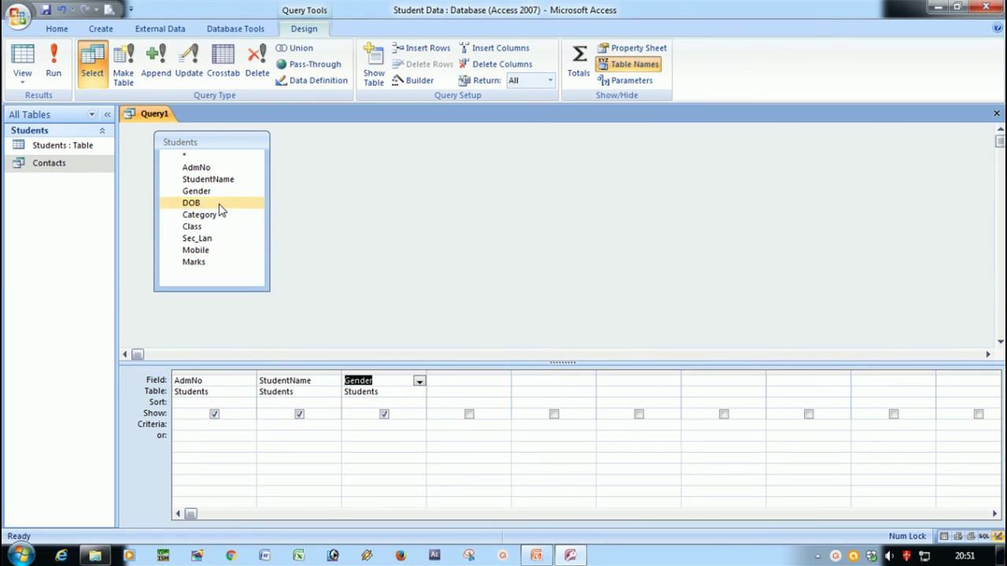
{"action": "double_click", "coordinate": [220, 205]}
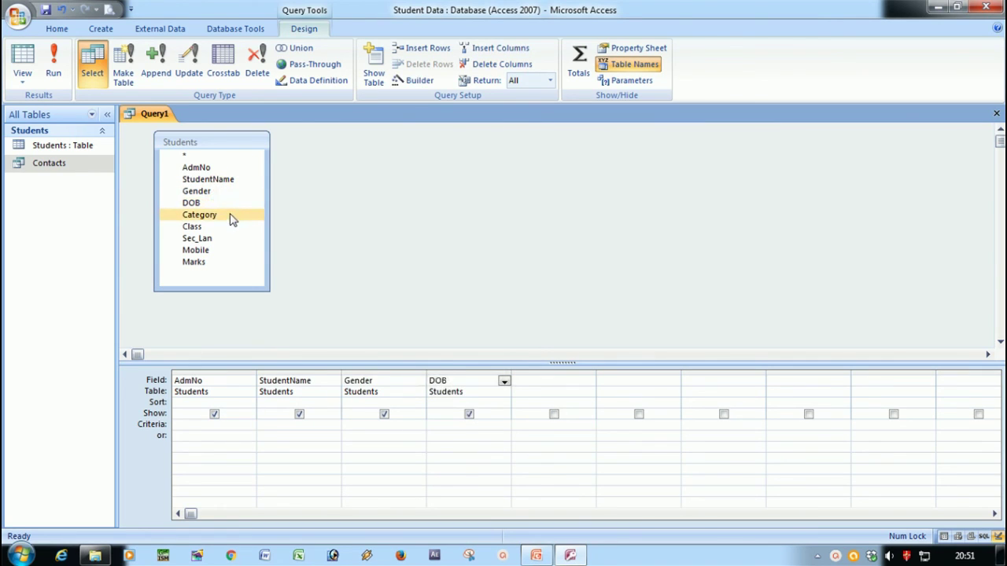
{"action": "double_click", "coordinate": [231, 219]}
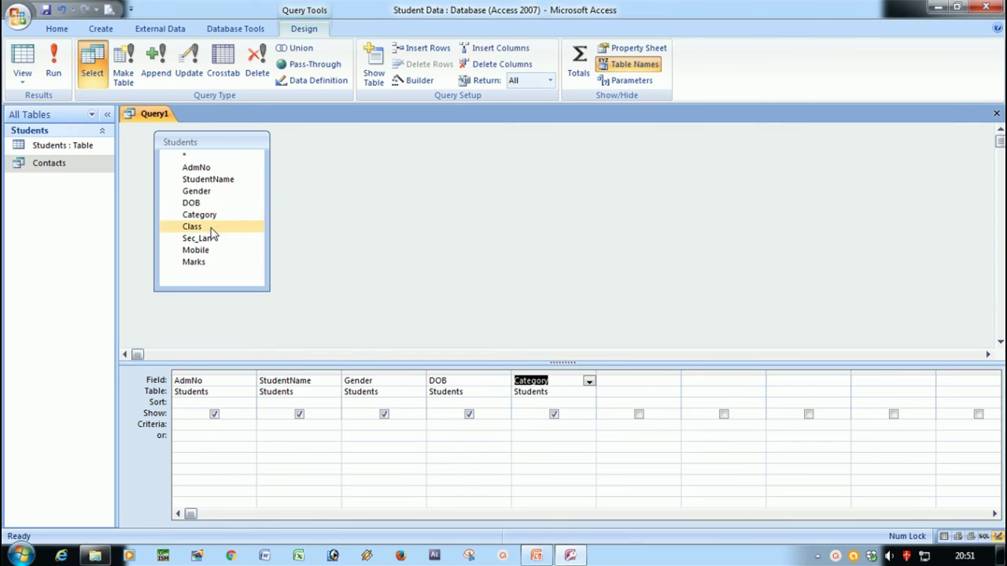
{"action": "left_click", "coordinate": [220, 233]}
{"action": "double_click", "coordinate": [219, 228]}
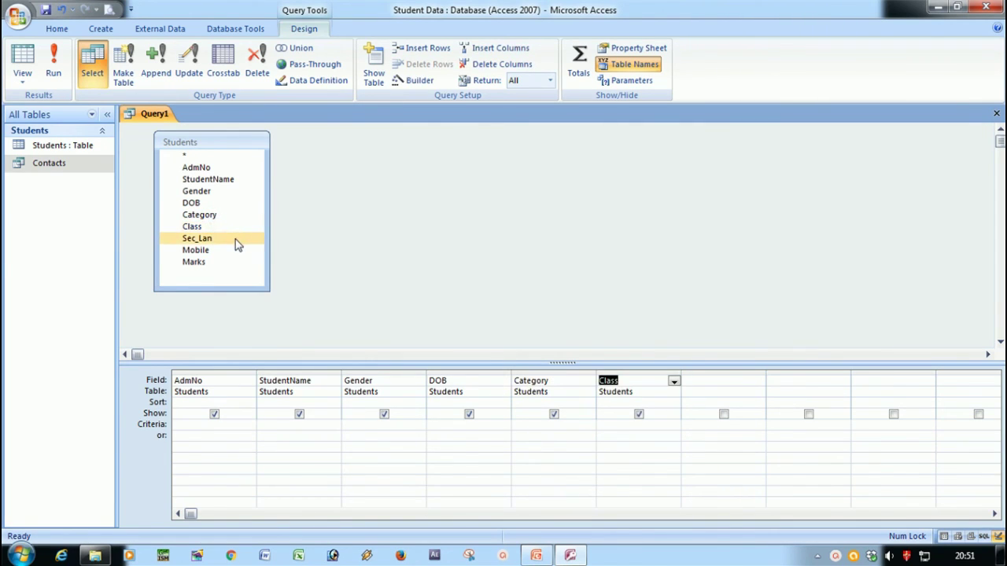
{"action": "double_click", "coordinate": [235, 239]}
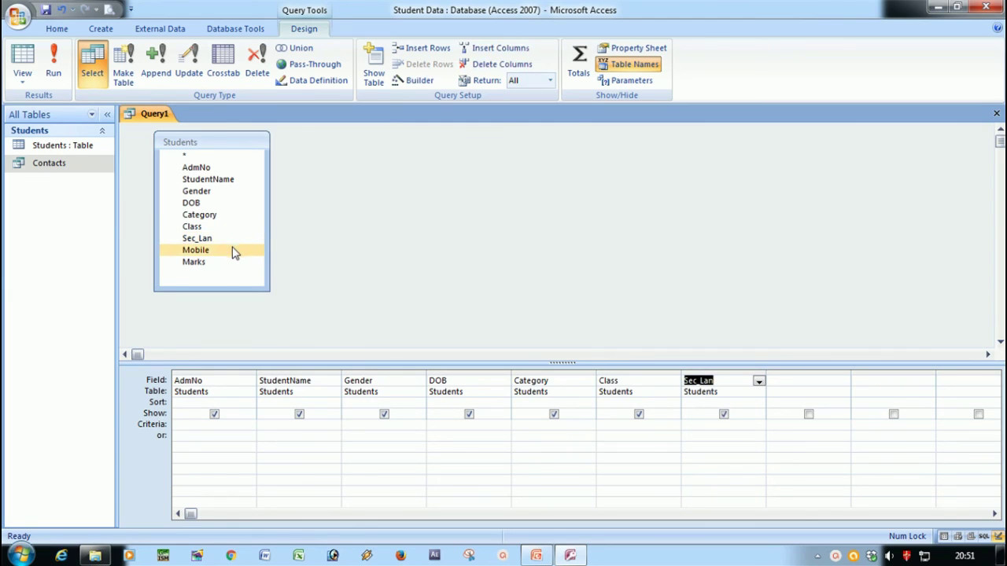
Set the criterion of the Category field to "OBC".
{"action": "left_click", "coordinate": [728, 446]}
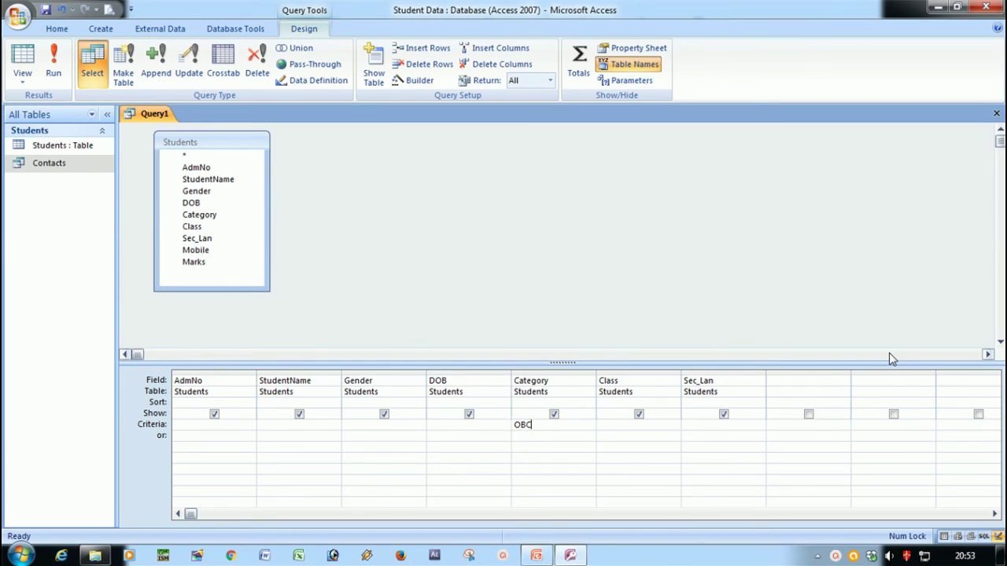
{"action": "left_click", "coordinate": [558, 449]}
{"action": "double_click", "coordinate": [542, 426]}
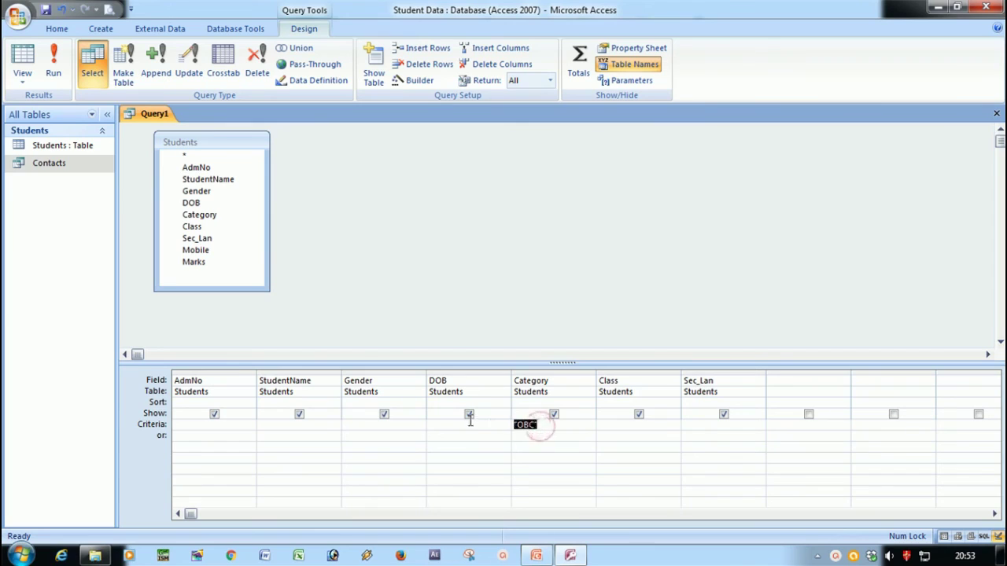
{"action": "type", "text": "O"}
{"action": "left_click", "coordinate": [535, 445]}
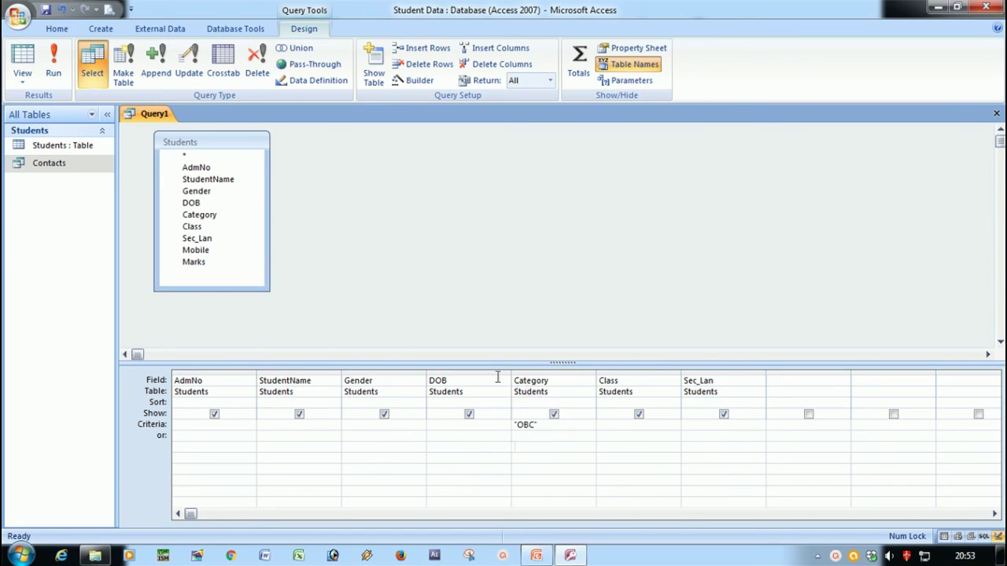
Run the query and check the Category column throughout the results for OBC students.
{"action": "left_click", "coordinate": [55, 75]}
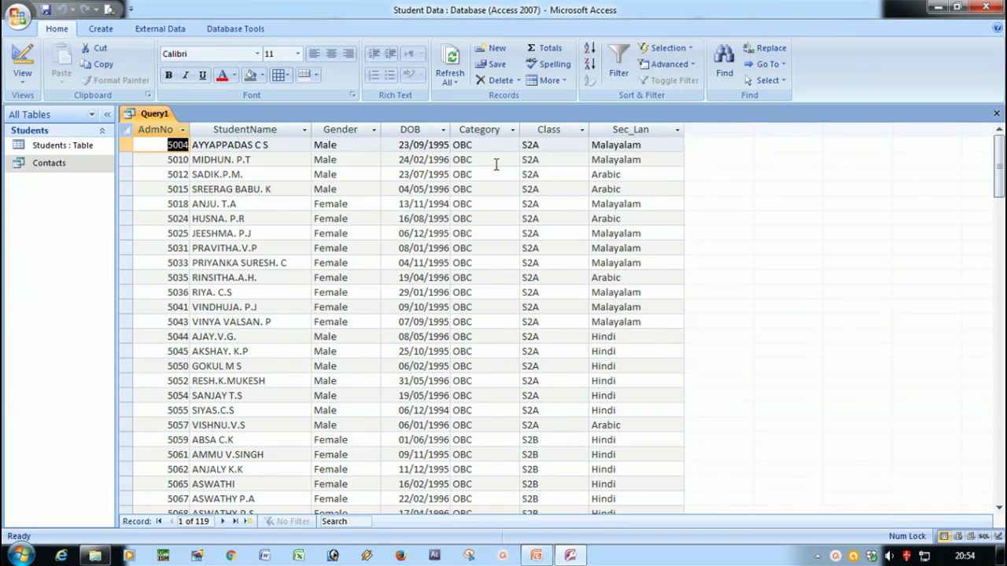
{"action": "left_click", "coordinate": [487, 132]}
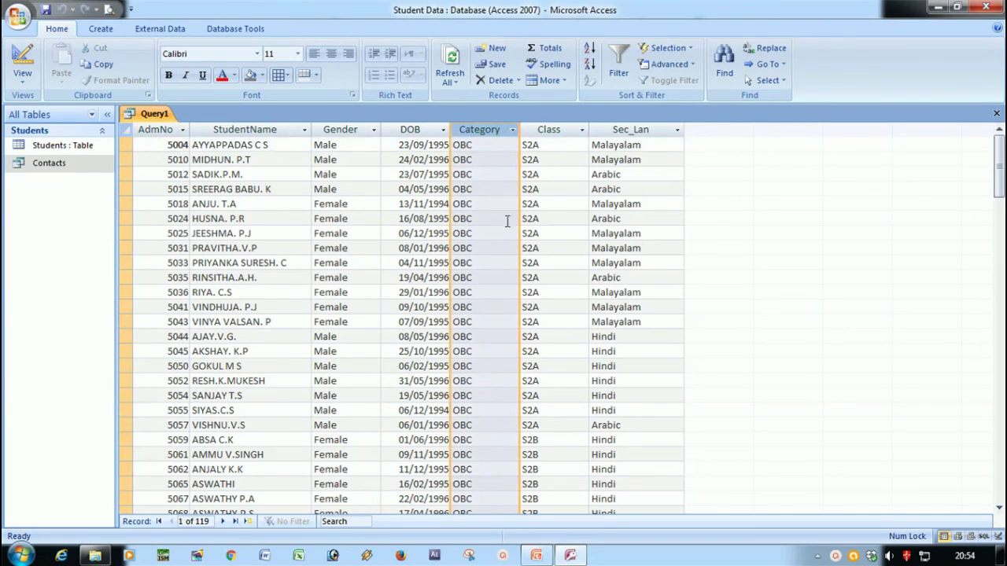
{"action": "scroll", "coordinate": [468, 248], "scroll_direction": "down", "scroll_amount": 2}
{"action": "scroll", "coordinate": [467, 258], "scroll_direction": "down", "scroll_amount": 20}
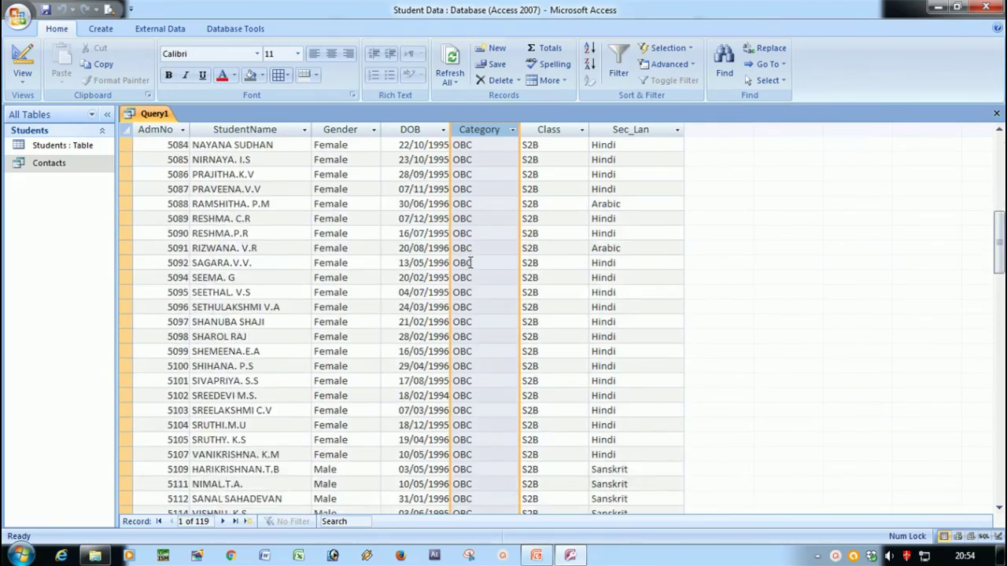
{"action": "scroll", "coordinate": [483, 266], "scroll_direction": "down", "scroll_amount": 11}
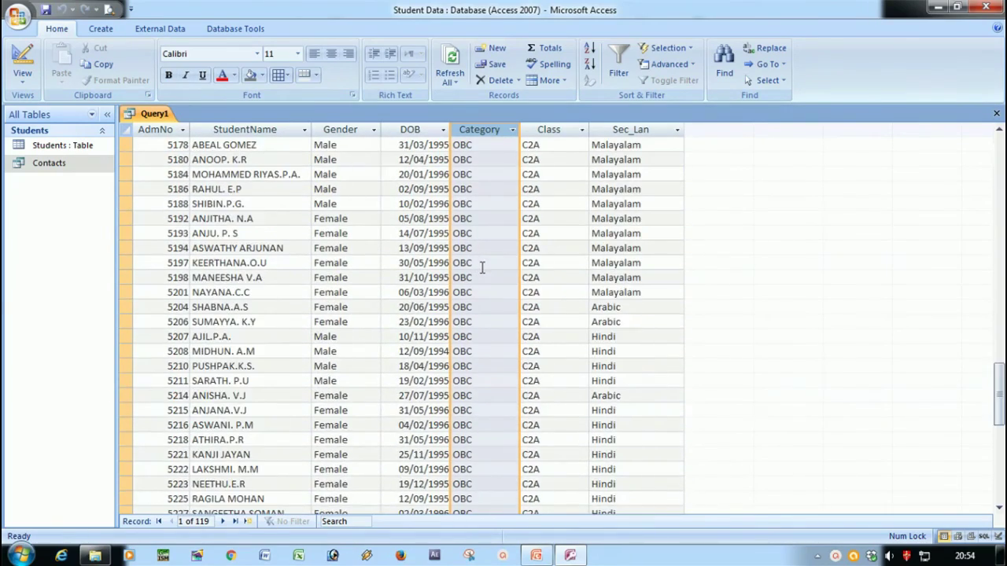
{"action": "scroll", "coordinate": [482, 283], "scroll_direction": "up", "scroll_amount": 15}
{"action": "scroll", "coordinate": [480, 281], "scroll_direction": "up", "scroll_amount": 15}
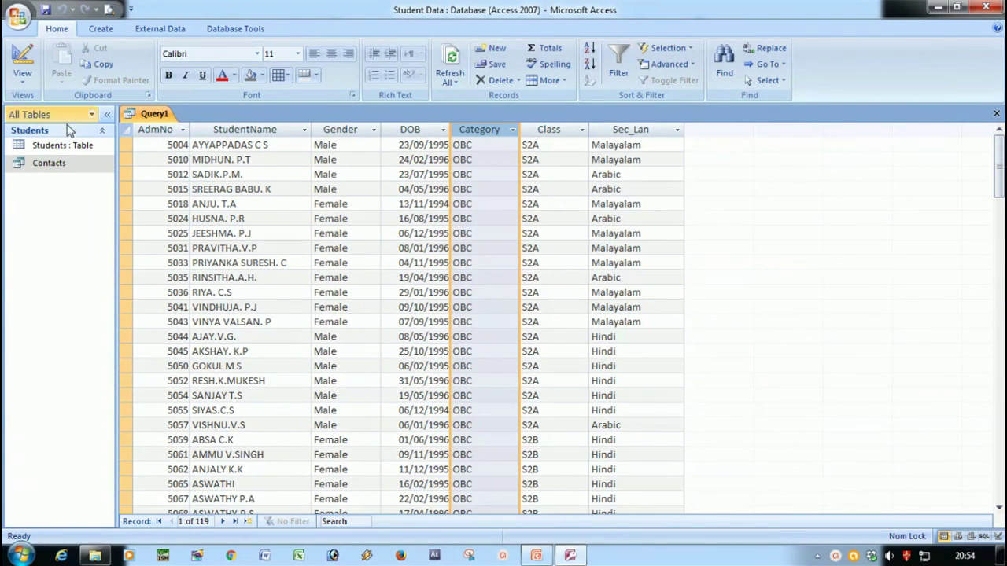
Return to the query's design view and change the Category criterion to SC.
{"action": "left_click", "coordinate": [22, 83]}
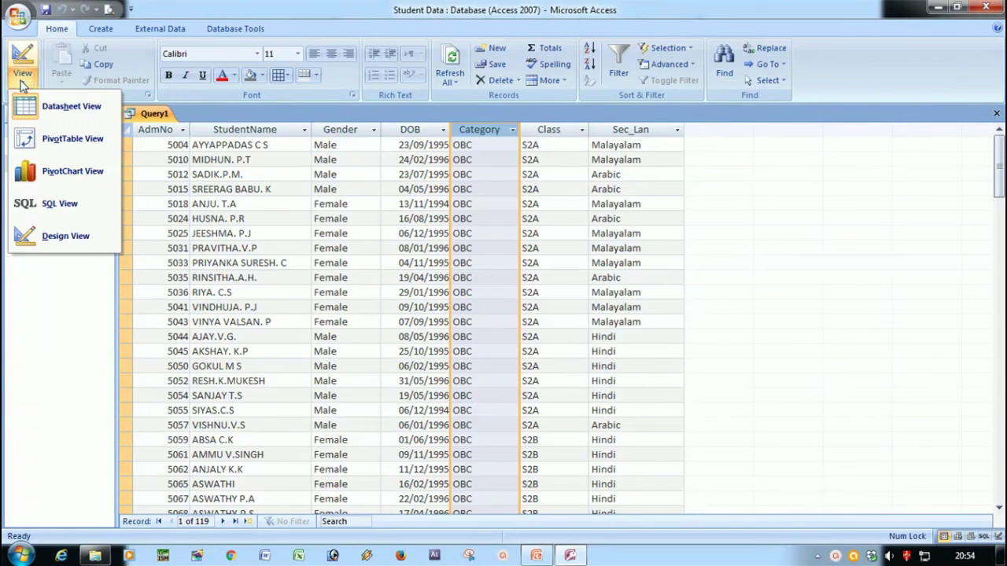
{"action": "left_click", "coordinate": [68, 238]}
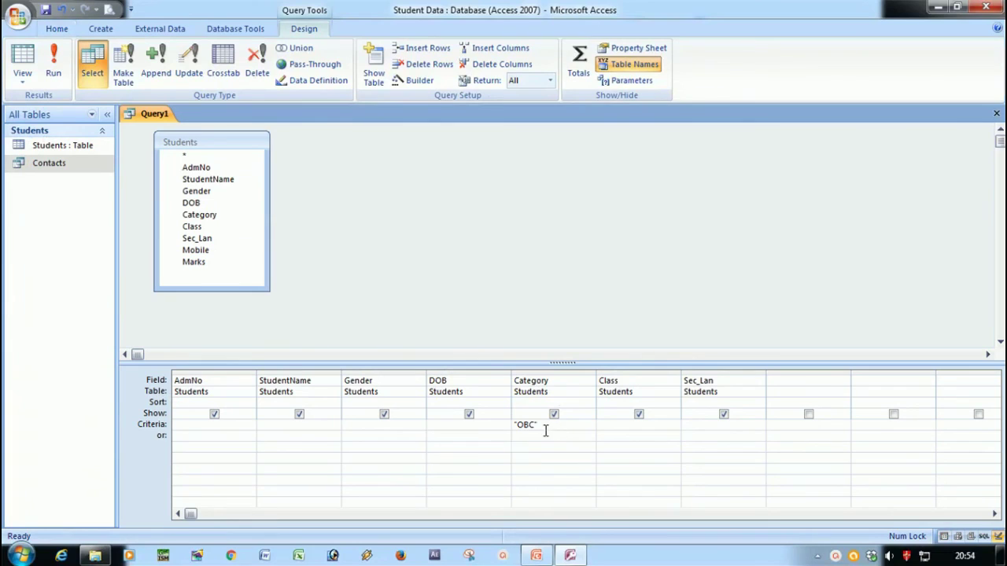
{"action": "left_click_drag", "start_coordinate": [545, 431], "coordinate": [486, 423]}
{"action": "type", "text": "SC"}
{"action": "left_click", "coordinate": [481, 435]}
Run the query with the SC criterion and review the Category column in the results.
{"action": "left_click", "coordinate": [54, 66]}
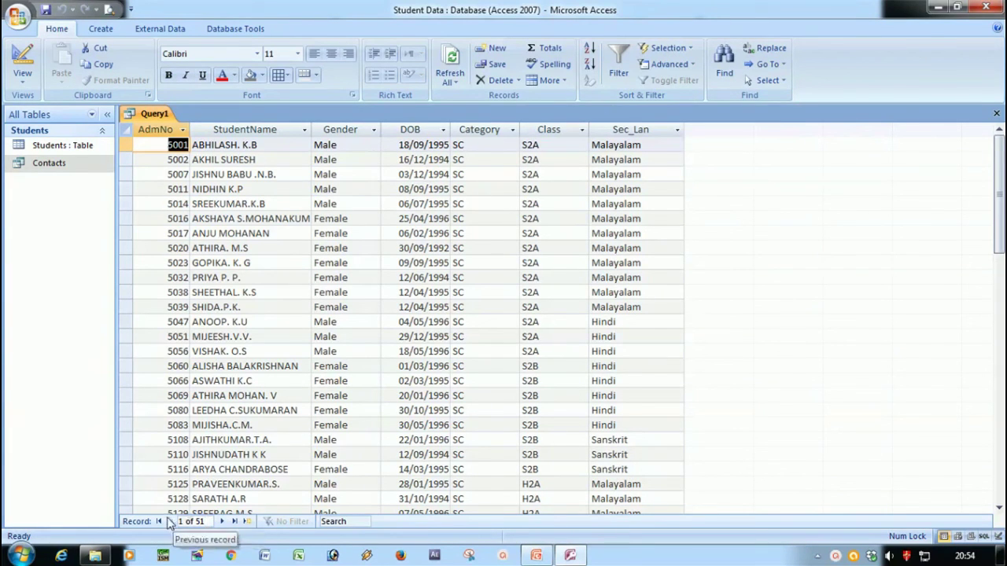
{"action": "left_click", "coordinate": [473, 129]}
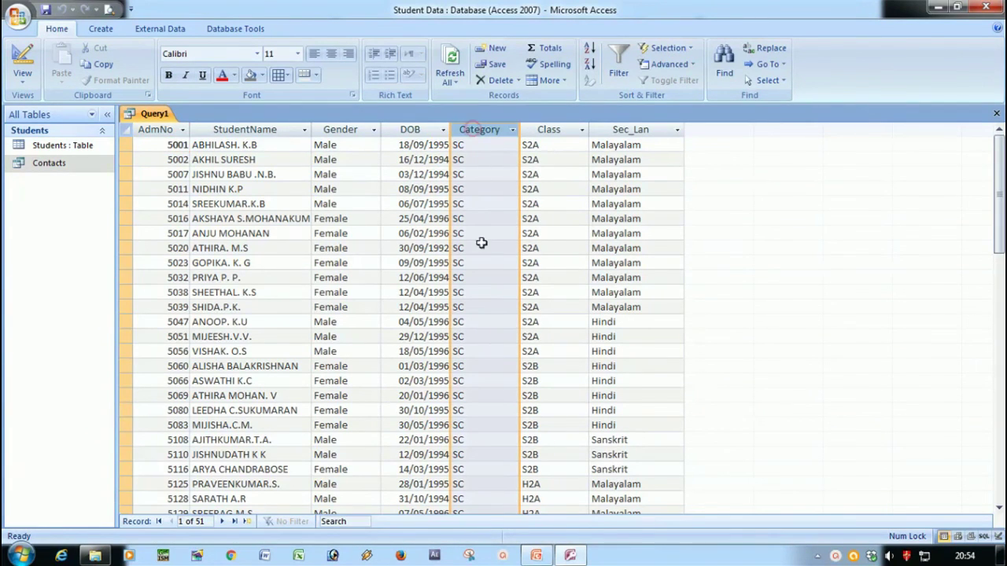
{"action": "scroll", "coordinate": [484, 243], "scroll_direction": "down", "scroll_amount": 3}
{"action": "scroll", "coordinate": [488, 284], "scroll_direction": "up", "scroll_amount": 3}
{"action": "scroll", "coordinate": [491, 286], "scroll_direction": "down", "scroll_amount": 2}
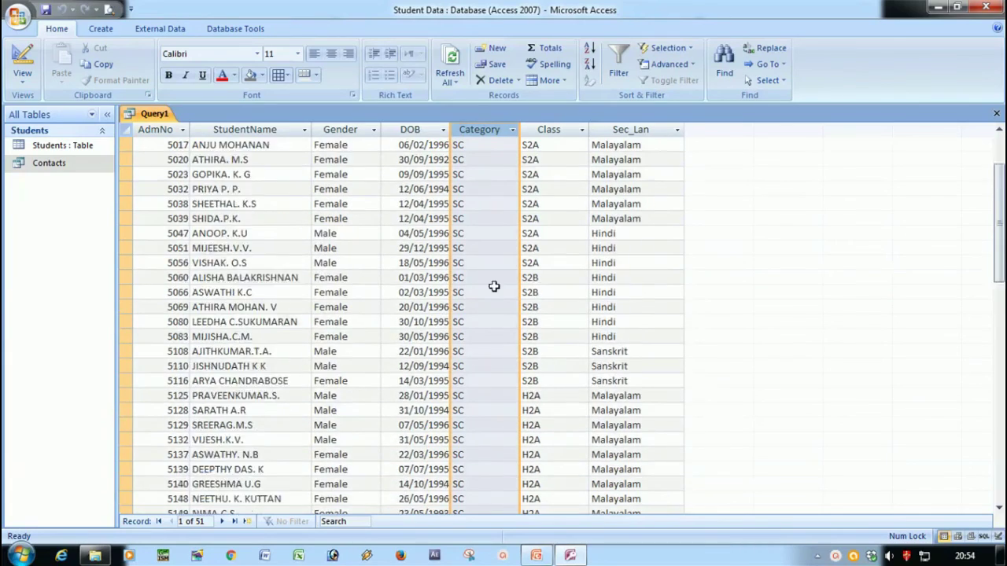
{"action": "scroll", "coordinate": [491, 285], "scroll_direction": "up", "scroll_amount": 2}
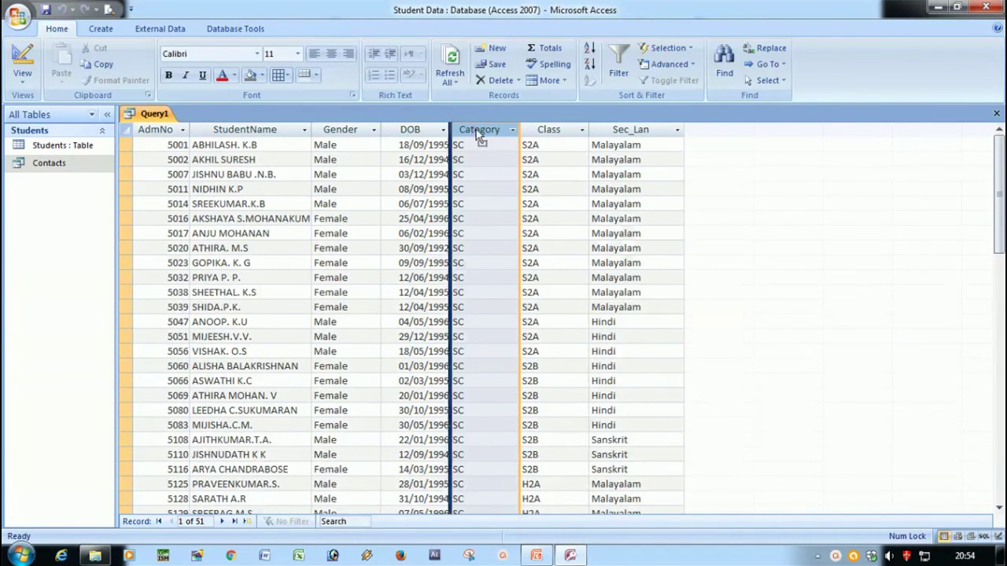
Look through the Category column of the SC results, close the query and save it as Criteria.
{"action": "scroll", "coordinate": [476, 288], "scroll_direction": "down", "scroll_amount": 12}
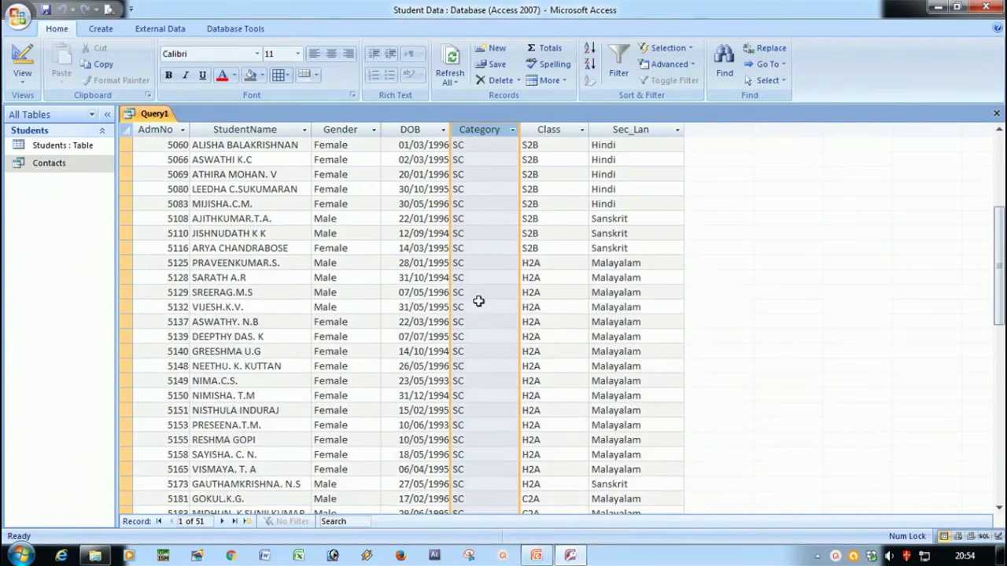
{"action": "scroll", "coordinate": [479, 306], "scroll_direction": "up", "scroll_amount": 12}
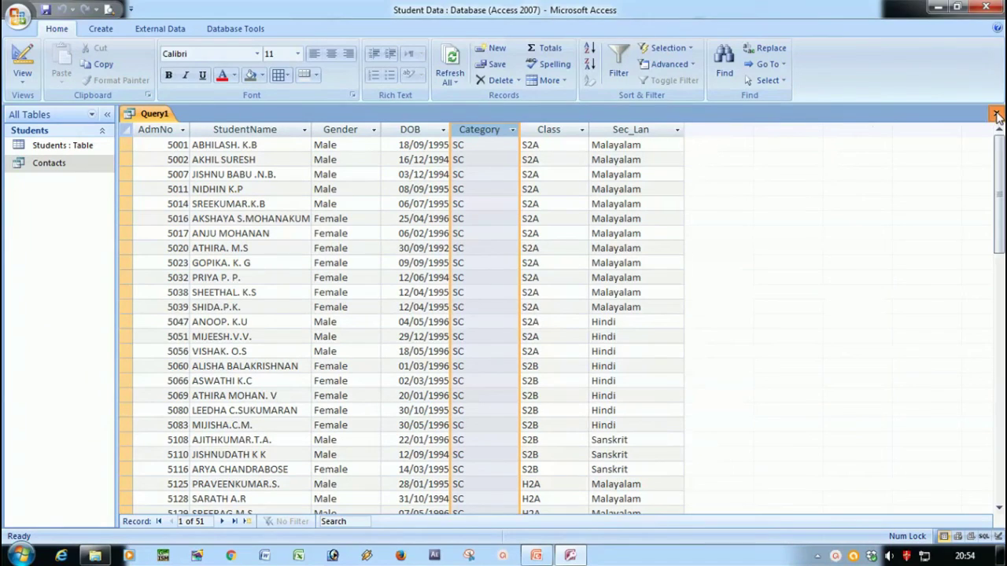
{"action": "left_click", "coordinate": [997, 113]}
{"action": "left_click", "coordinate": [452, 318]}
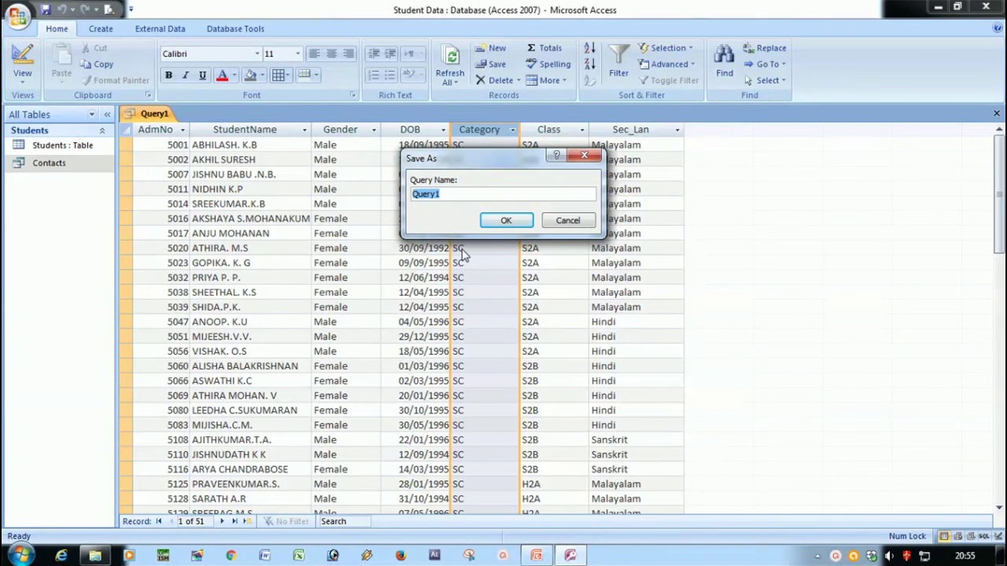
{"action": "type", "text": "Criteria"}
{"action": "left_click", "coordinate": [505, 221]}
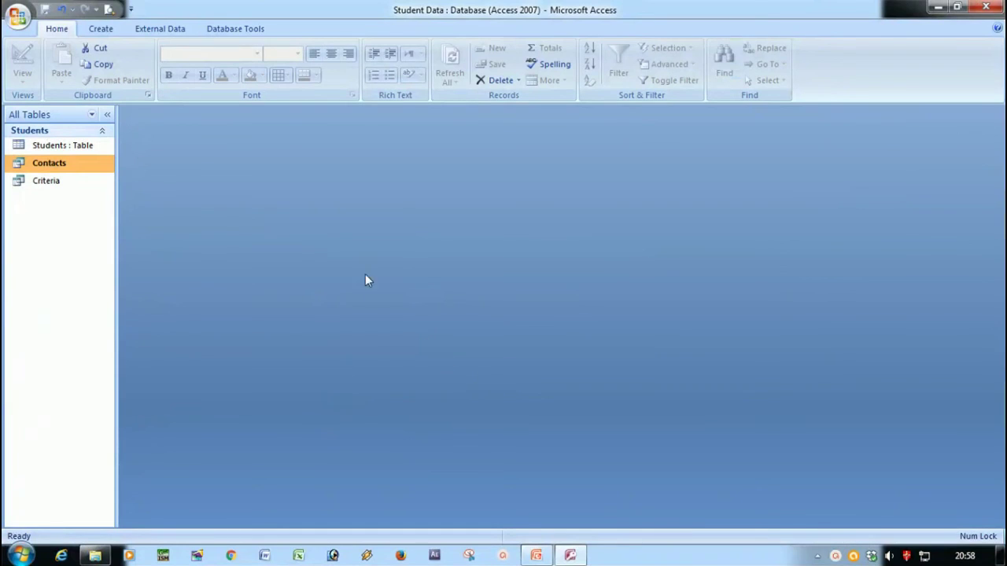
Open the Criteria query in design view, select its Category criterion and run the query.
{"action": "left_click", "coordinate": [45, 180]}
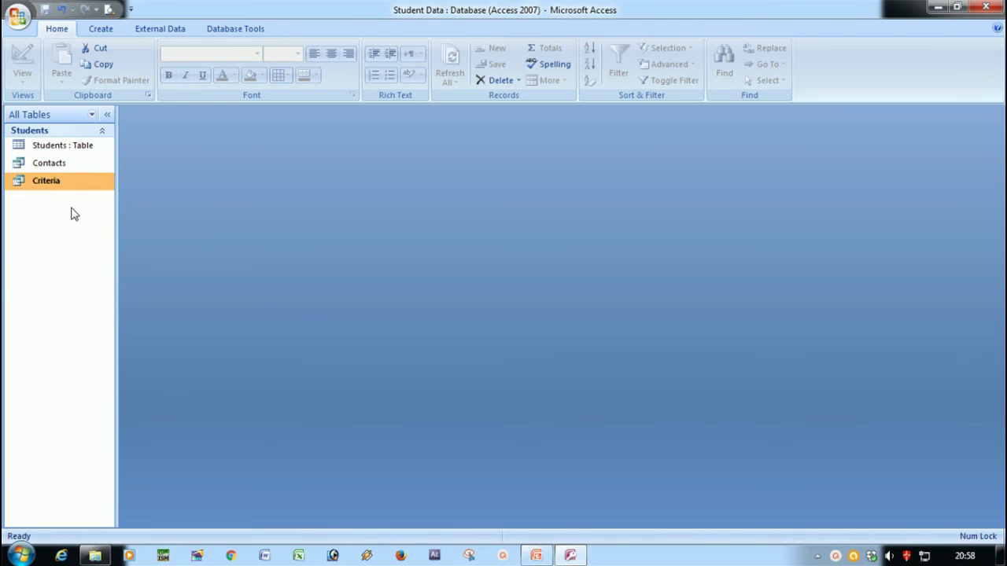
{"action": "right_click", "coordinate": [52, 181]}
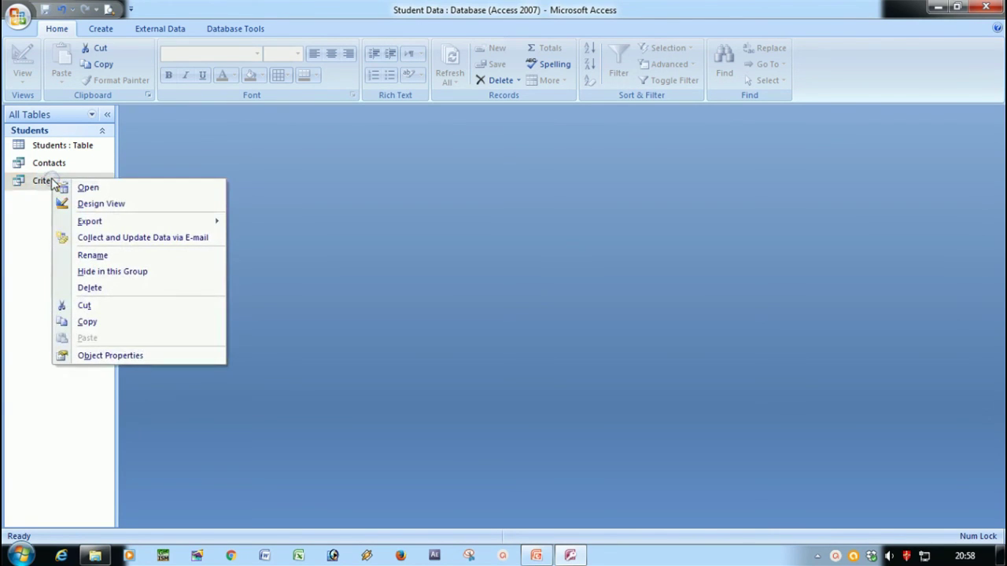
{"action": "left_click", "coordinate": [93, 205]}
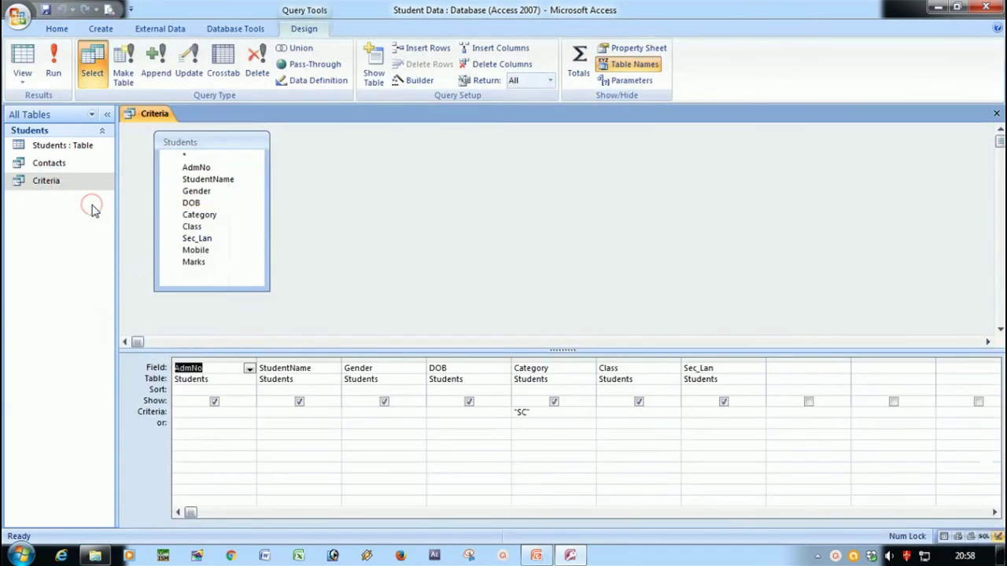
{"action": "left_click", "coordinate": [475, 424]}
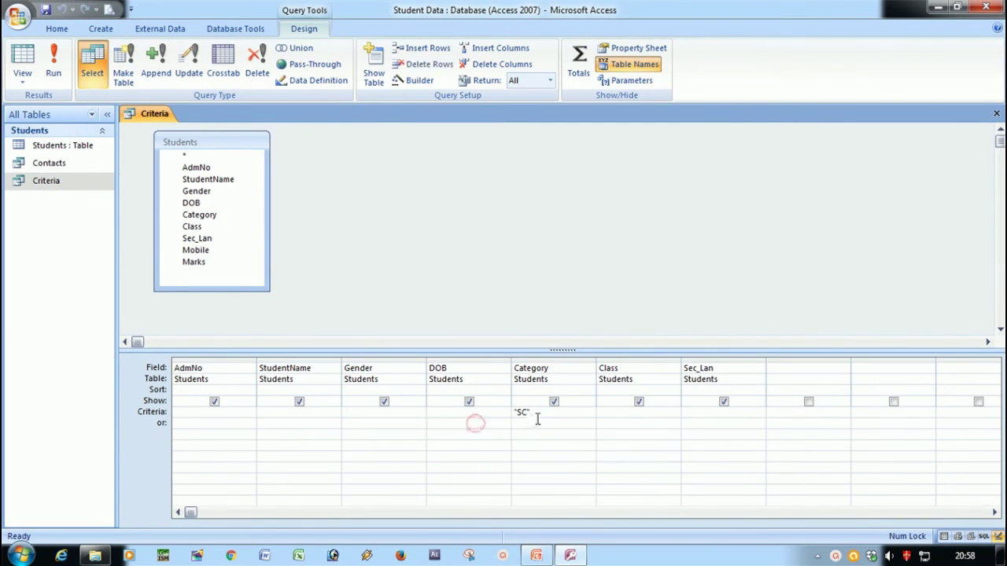
{"action": "left_click_drag", "start_coordinate": [538, 414], "coordinate": [491, 410]}
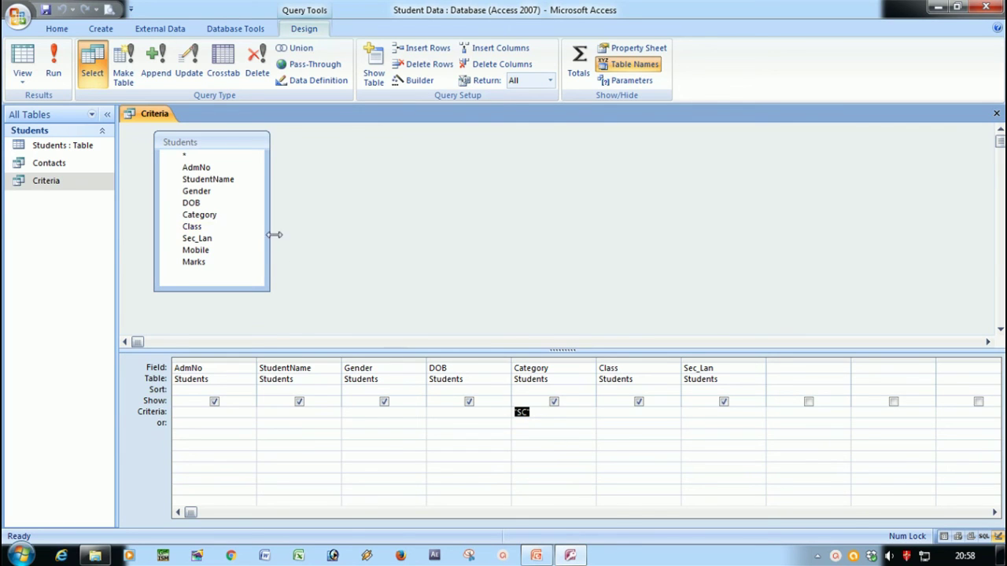
{"action": "left_click", "coordinate": [53, 63]}
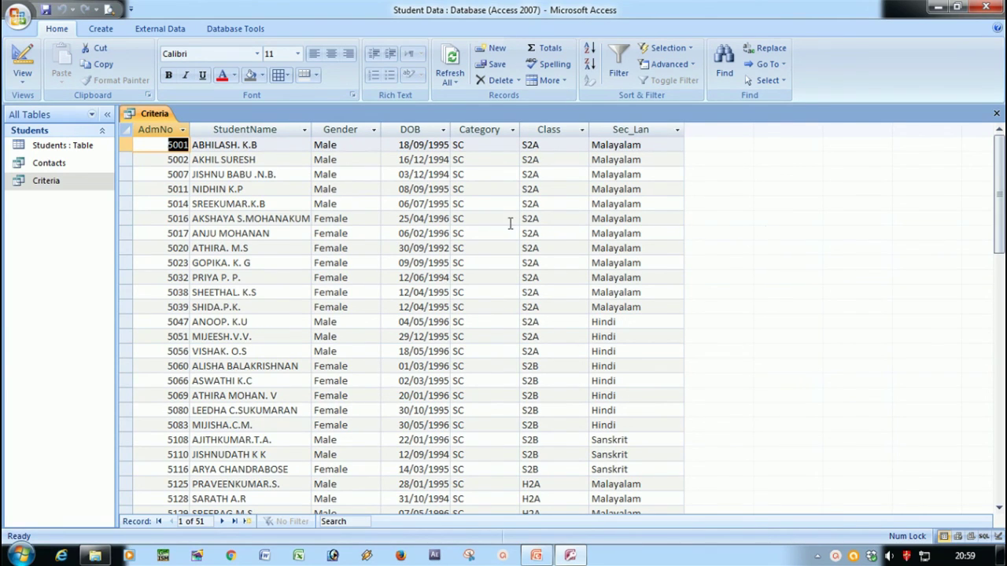
Return to the Criteria query's design view and set the Category criterion to Not In ("SC").
{"action": "left_click", "coordinate": [22, 63]}
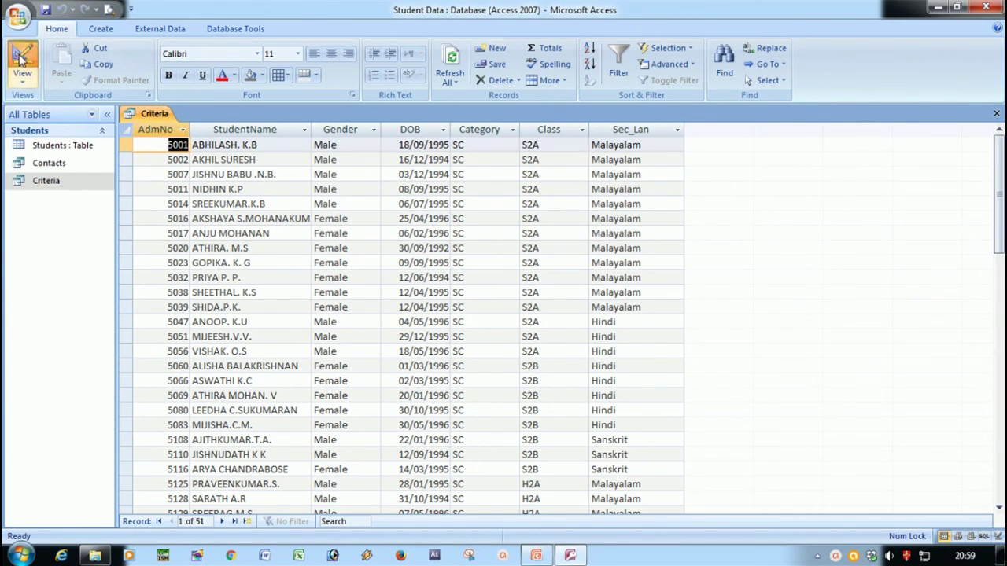
{"action": "type", "text": "Not in"}
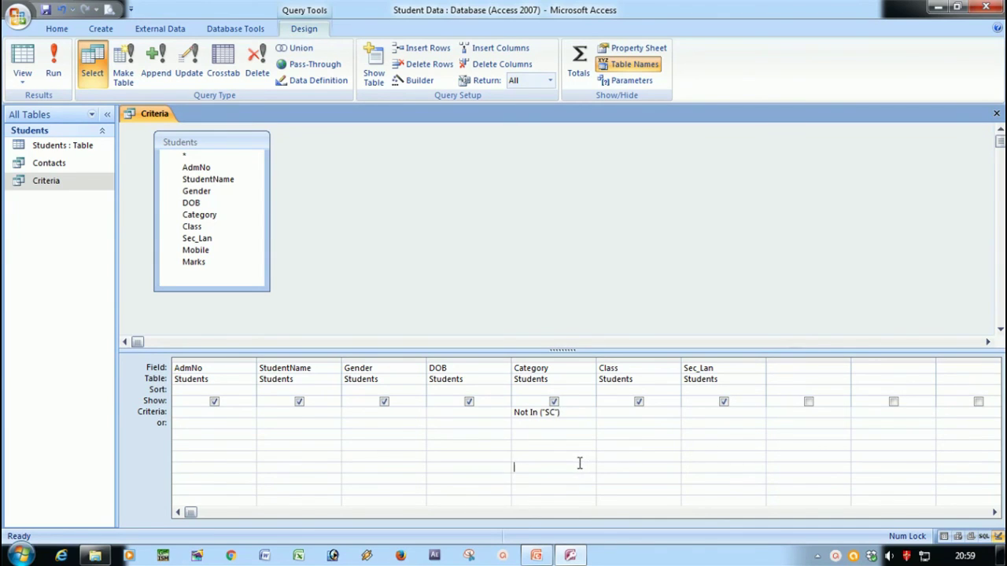
Run the query and check the Category column throughout the results for students outside the SC category.
{"action": "left_click", "coordinate": [53, 57]}
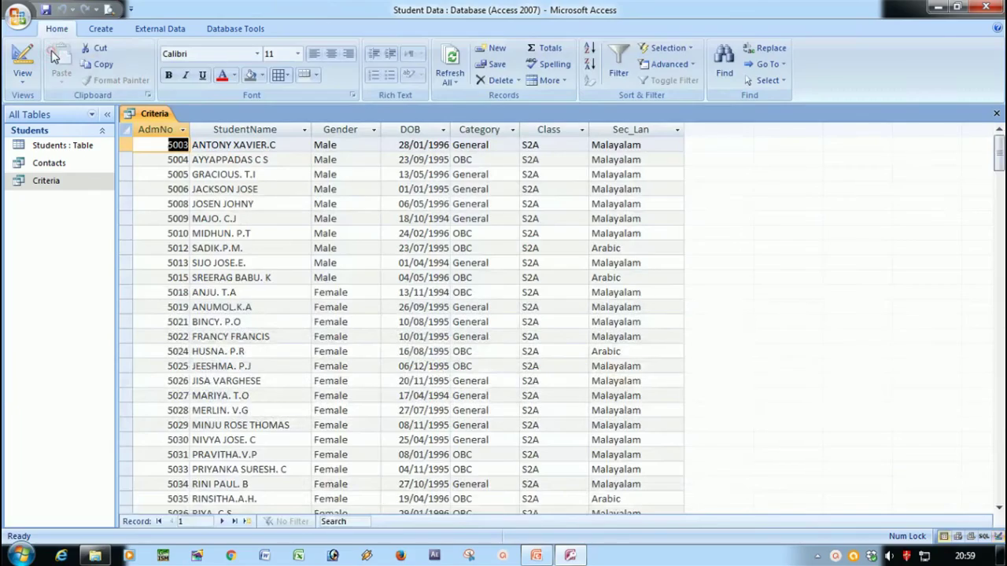
{"action": "left_click", "coordinate": [466, 131]}
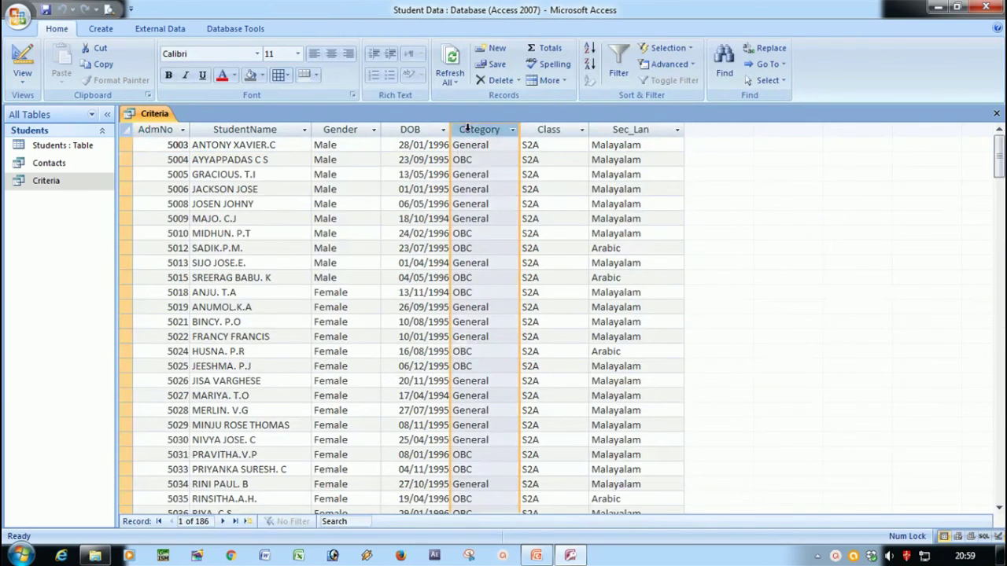
{"action": "scroll", "coordinate": [485, 207], "scroll_direction": "down", "scroll_amount": 5}
{"action": "scroll", "coordinate": [484, 207], "scroll_direction": "down", "scroll_amount": 5}
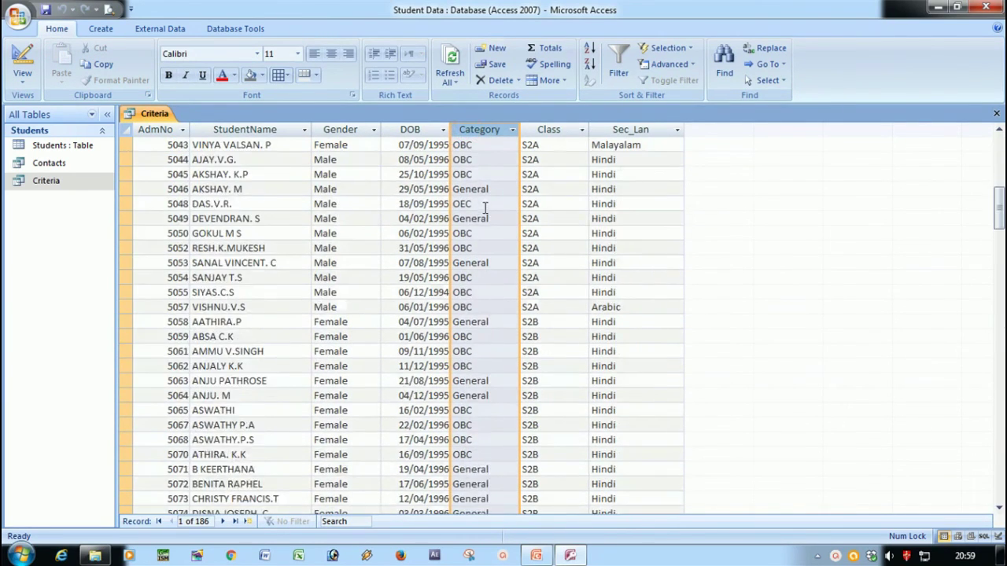
{"action": "scroll", "coordinate": [484, 209], "scroll_direction": "down", "scroll_amount": 15}
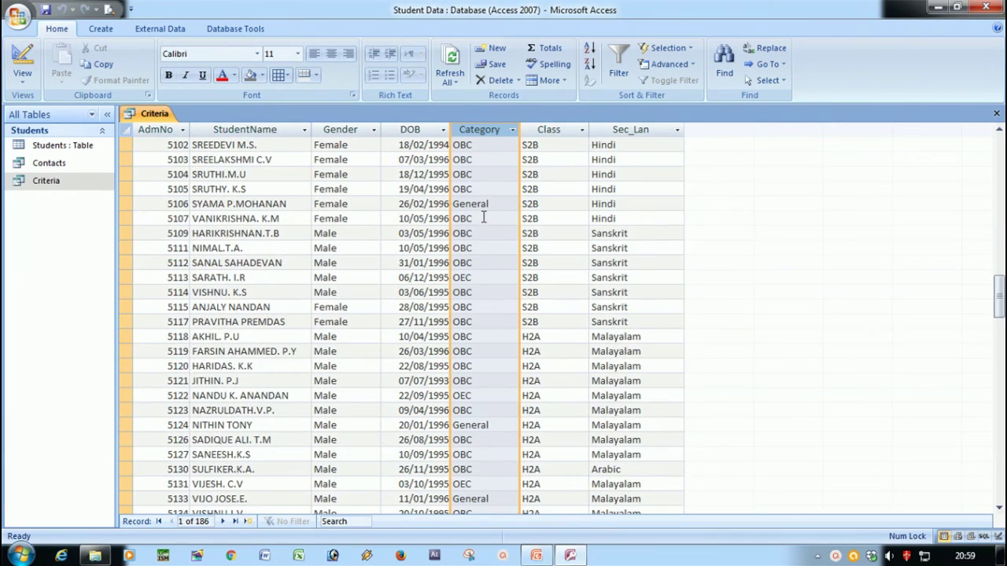
{"action": "scroll", "coordinate": [488, 305], "scroll_direction": "down", "scroll_amount": 6}
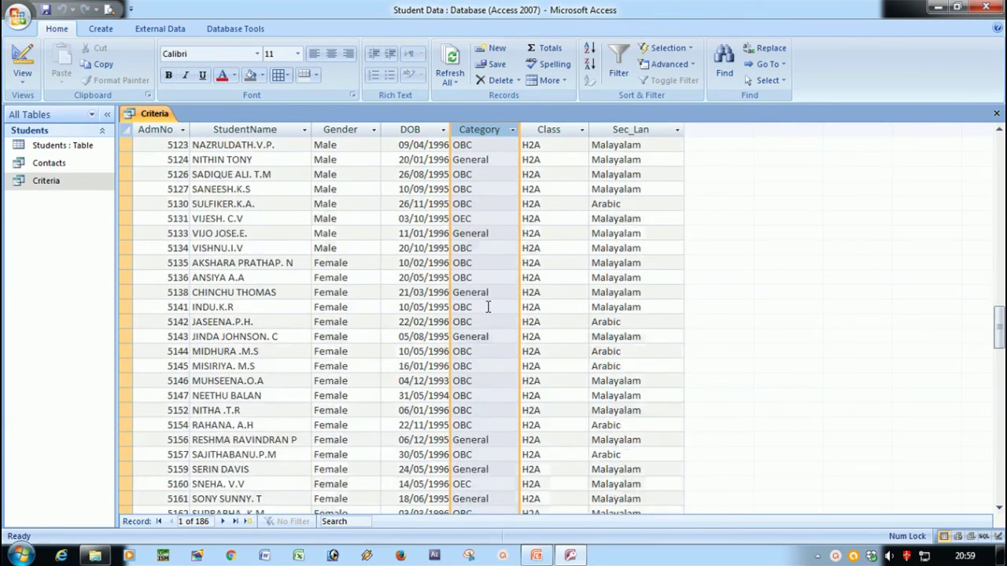
{"action": "scroll", "coordinate": [492, 331], "scroll_direction": "down", "scroll_amount": 5}
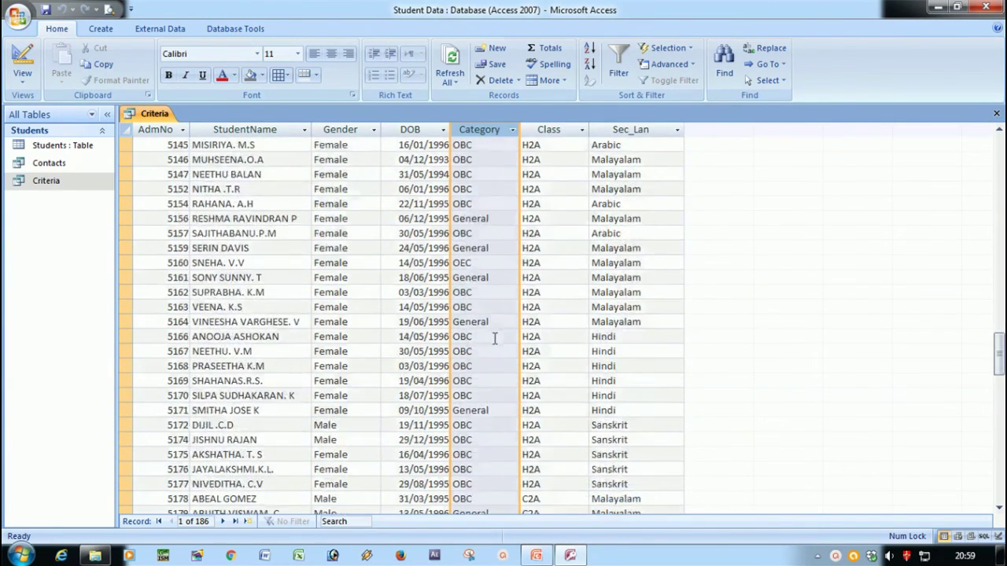
{"action": "scroll", "coordinate": [496, 338], "scroll_direction": "down", "scroll_amount": 4}
{"action": "scroll", "coordinate": [498, 338], "scroll_direction": "down", "scroll_amount": 1}
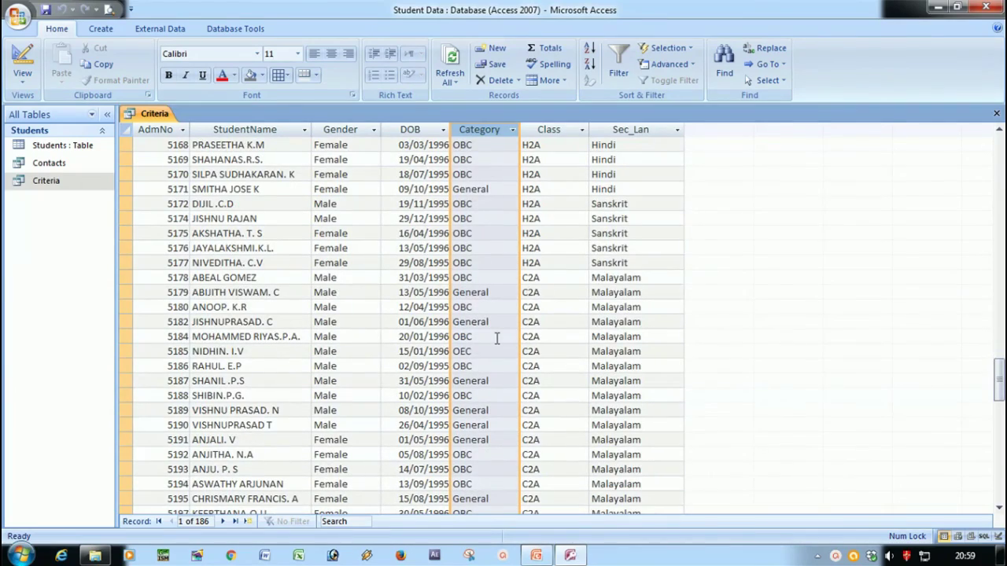
{"action": "scroll", "coordinate": [495, 331], "scroll_direction": "up", "scroll_amount": 20}
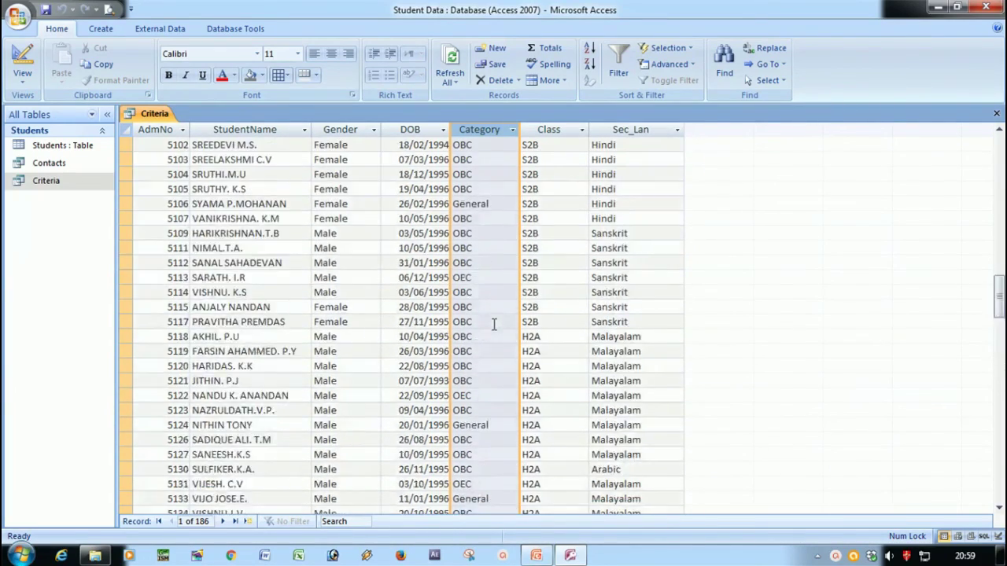
{"action": "scroll", "coordinate": [493, 325], "scroll_direction": "up", "scroll_amount": 20}
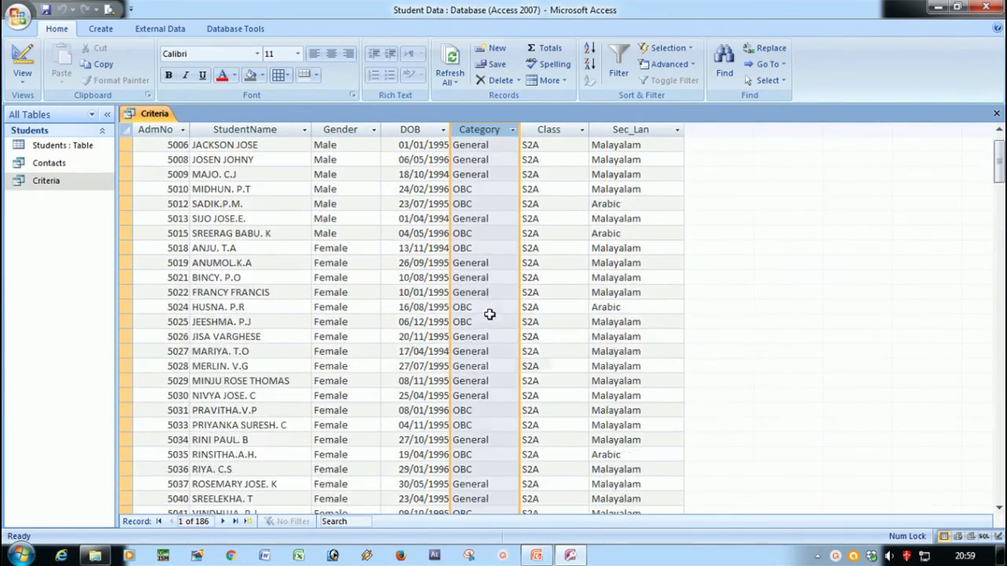
{"action": "left_click", "coordinate": [486, 250]}
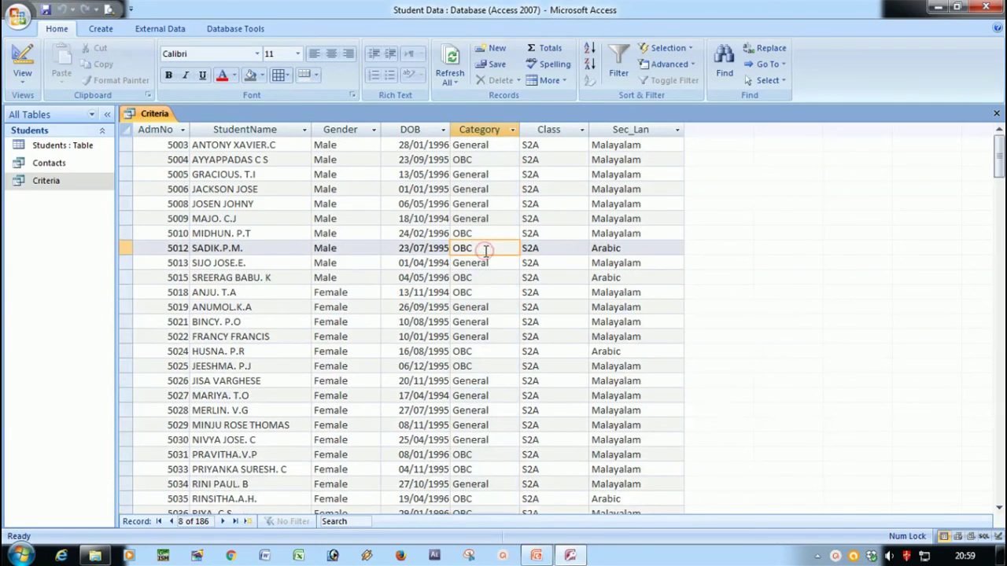
Return to the query's design view and clear the Category criterion.
{"action": "left_click", "coordinate": [22, 75]}
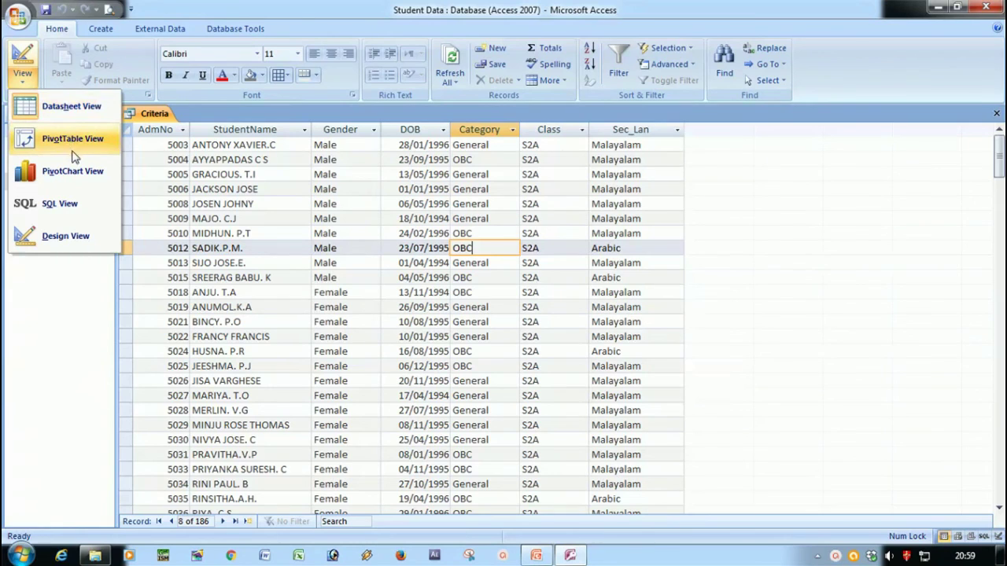
{"action": "left_click", "coordinate": [83, 239]}
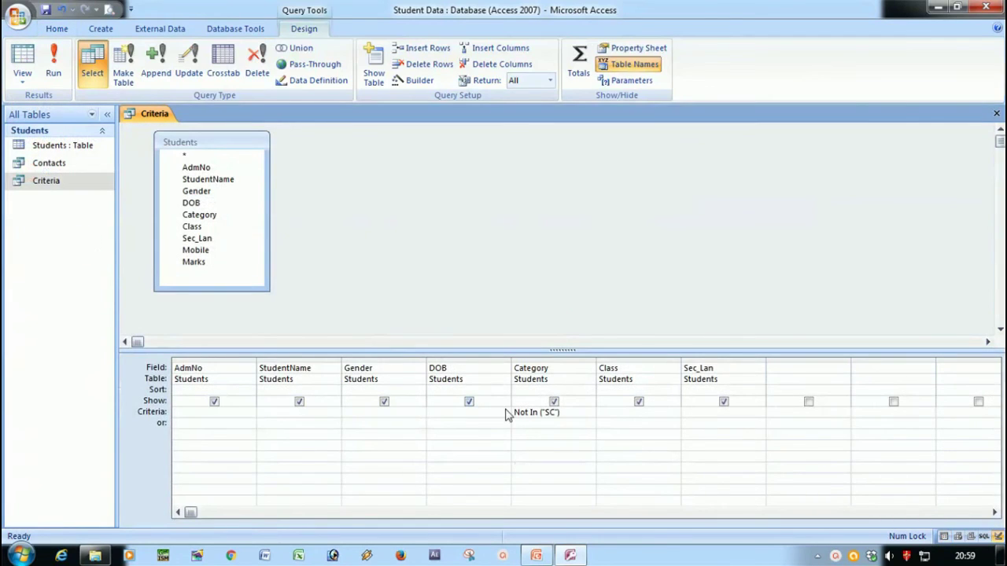
{"action": "double_click", "coordinate": [569, 417]}
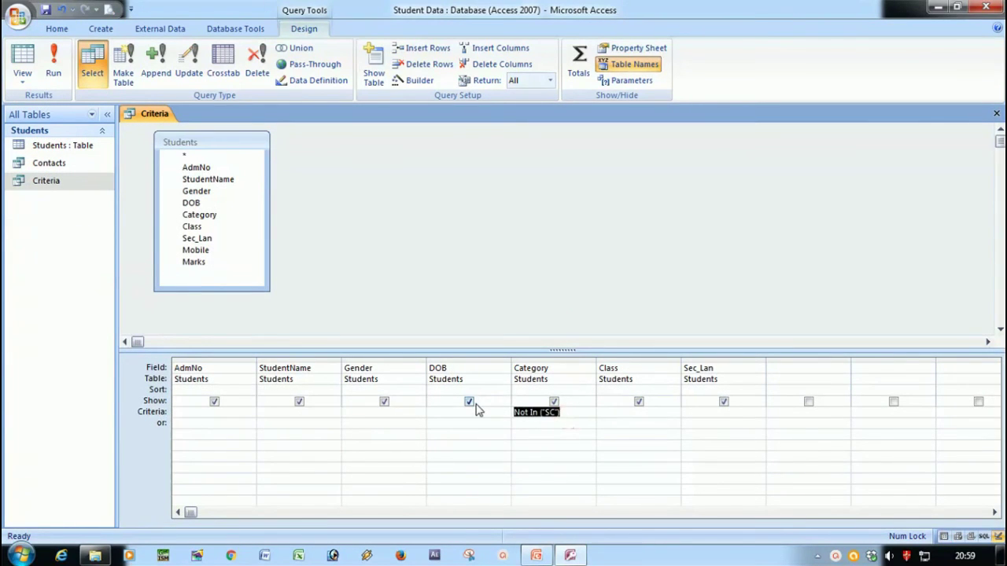
{"action": "key", "text": "Delete"}
{"action": "left_click", "coordinate": [533, 427]}
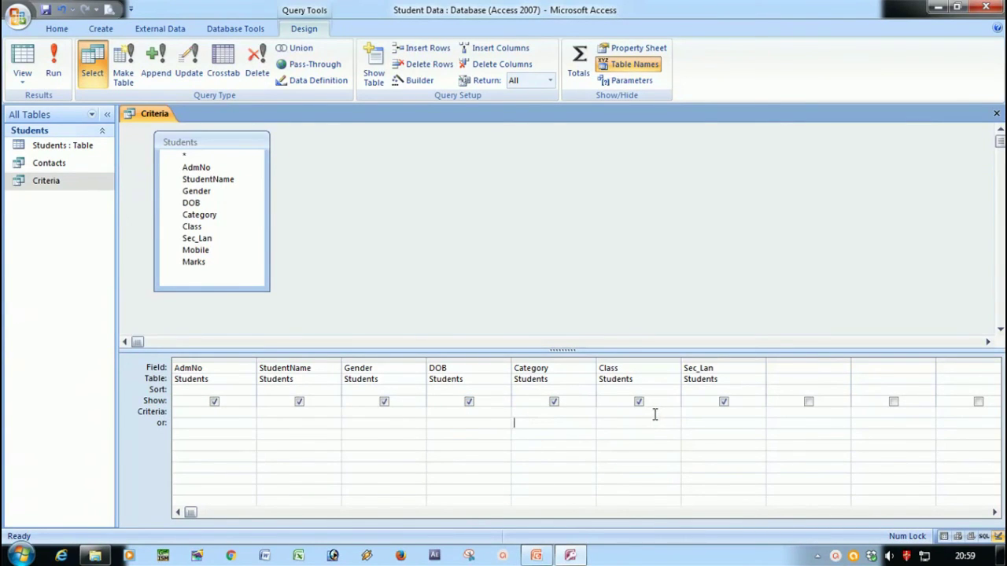
Add the Mobile field to the first empty column of the query and set its criterion to Is Null.
{"action": "left_click", "coordinate": [783, 369]}
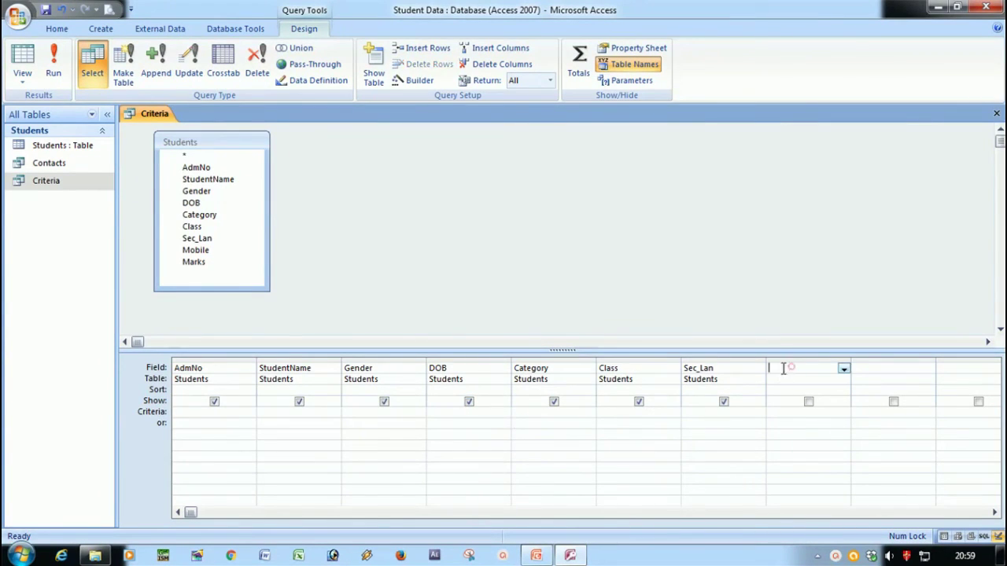
{"action": "left_click", "coordinate": [844, 369]}
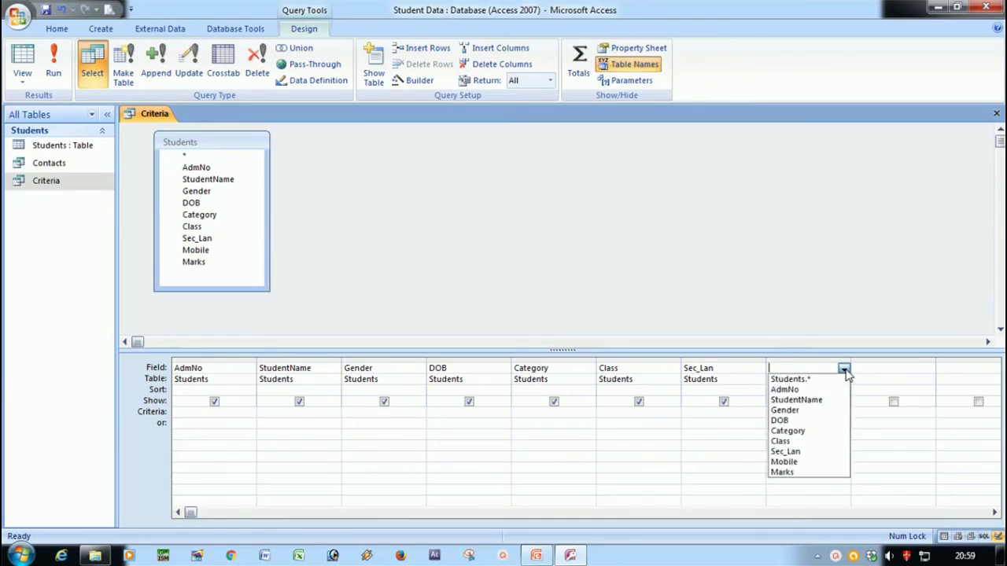
{"action": "left_click", "coordinate": [813, 462]}
{"action": "left_click", "coordinate": [787, 415]}
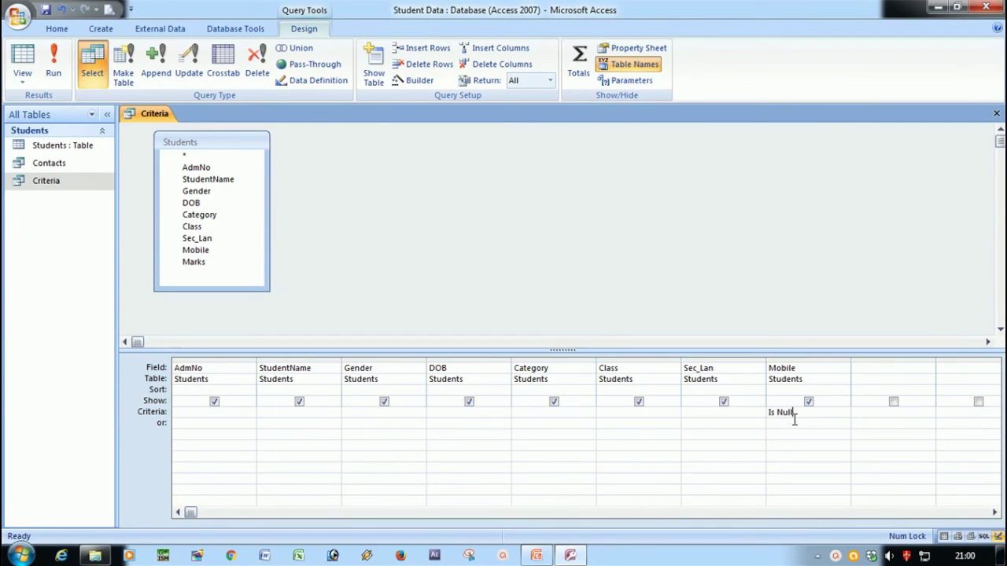
{"action": "left_click", "coordinate": [773, 466]}
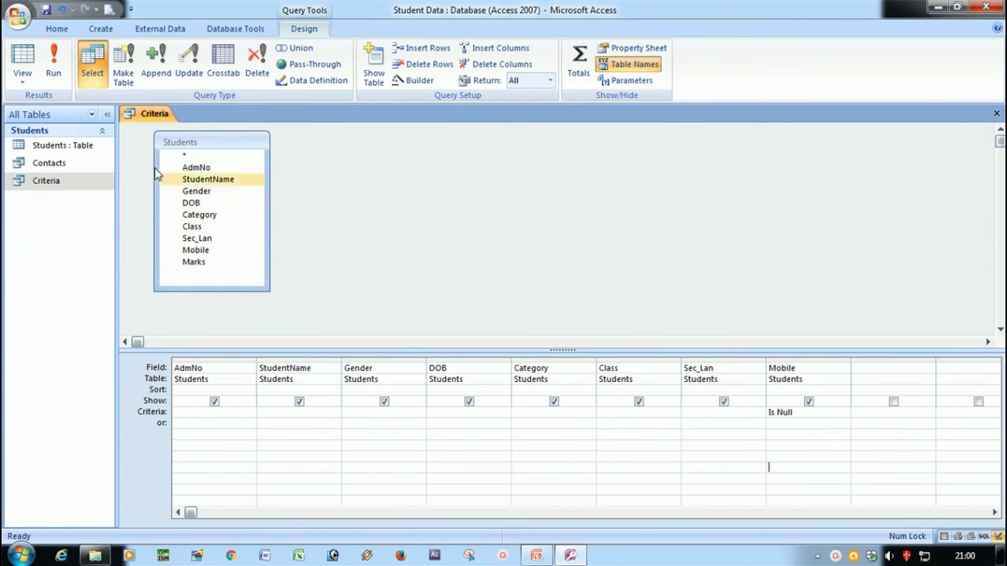
Run the query, check the Mobile cell of each resulting record, and return to design view.
{"action": "left_click", "coordinate": [55, 73]}
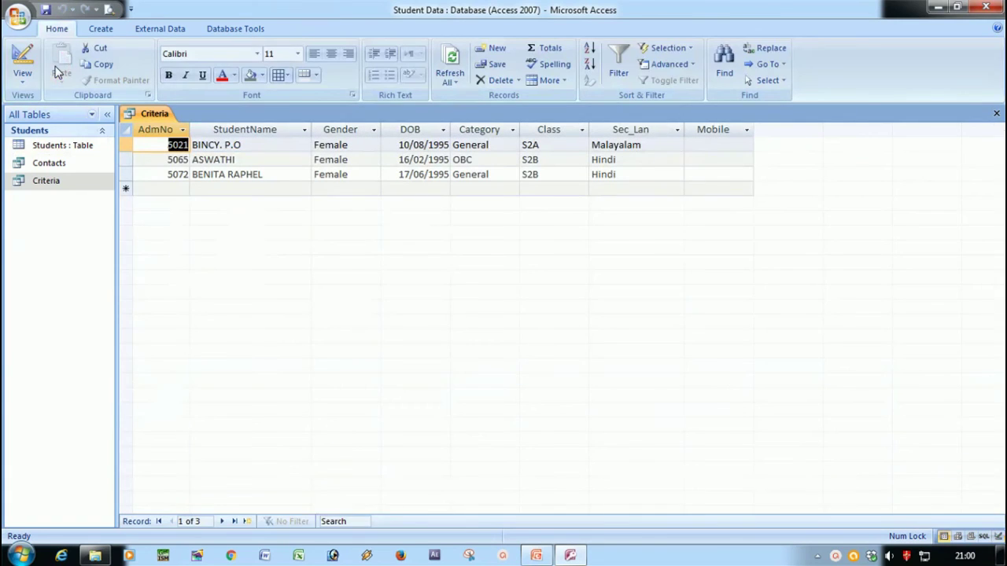
{"action": "left_click", "coordinate": [698, 144]}
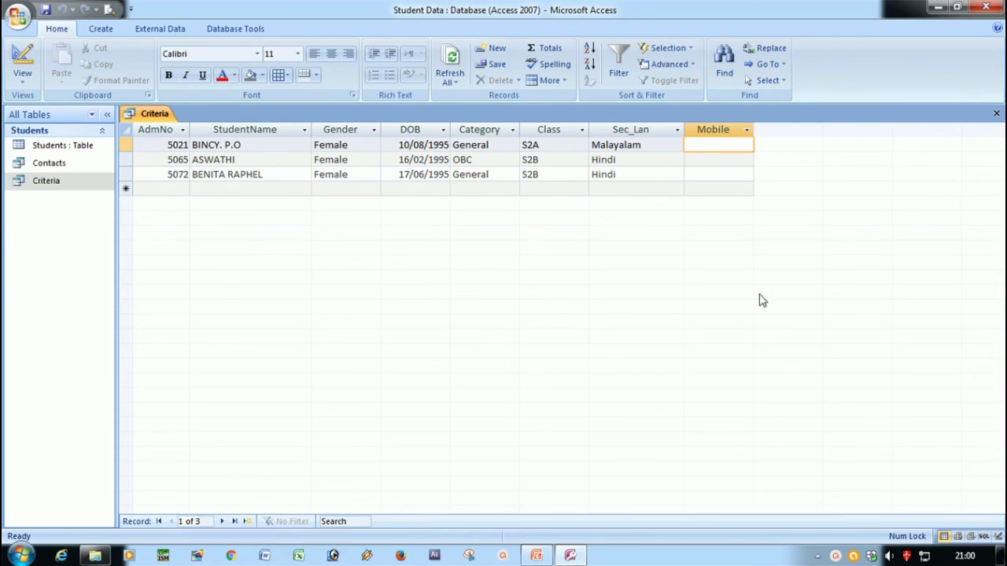
{"action": "left_click", "coordinate": [701, 158]}
{"action": "left_click", "coordinate": [718, 174]}
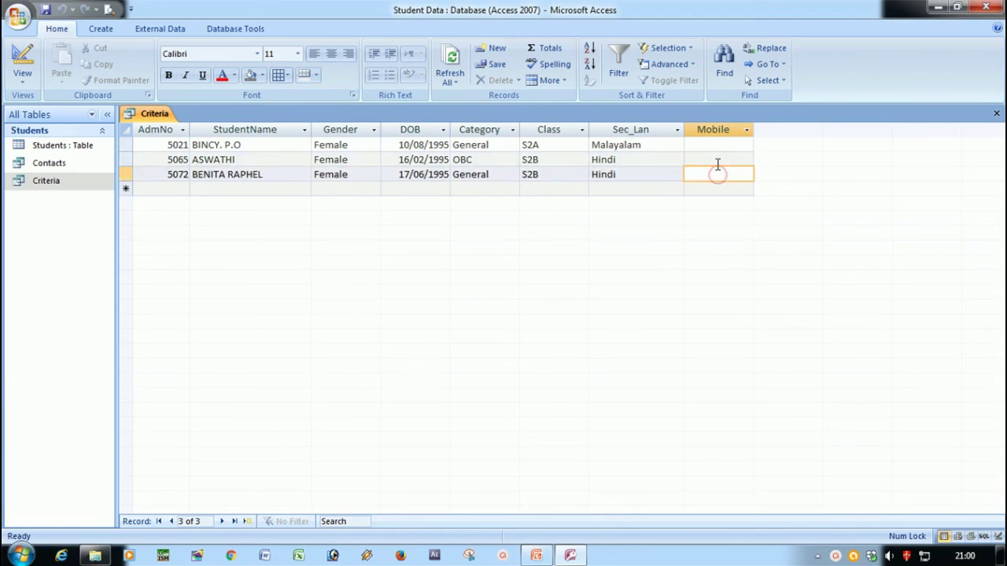
{"action": "left_click", "coordinate": [713, 159]}
{"action": "left_click", "coordinate": [710, 144]}
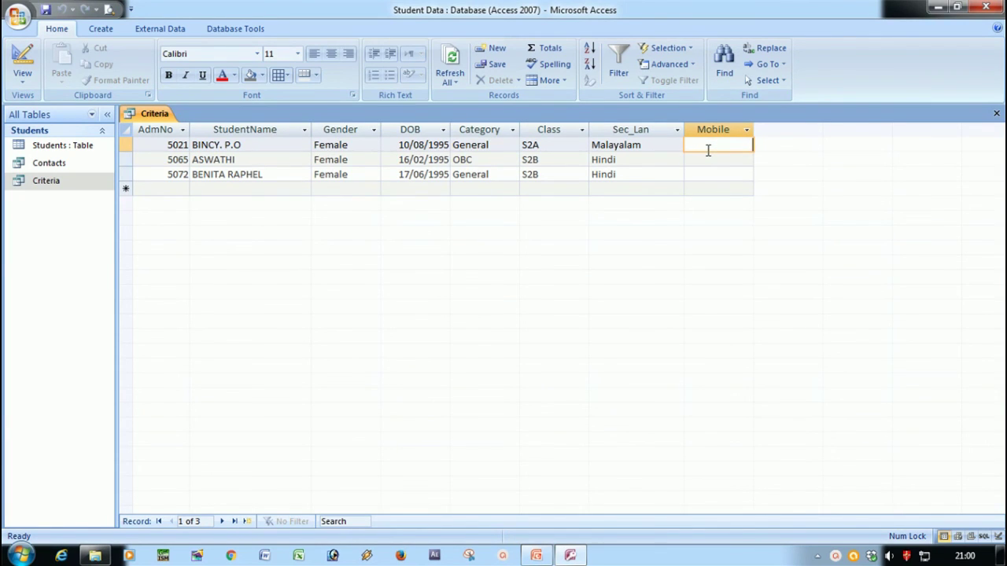
{"action": "left_click", "coordinate": [23, 62]}
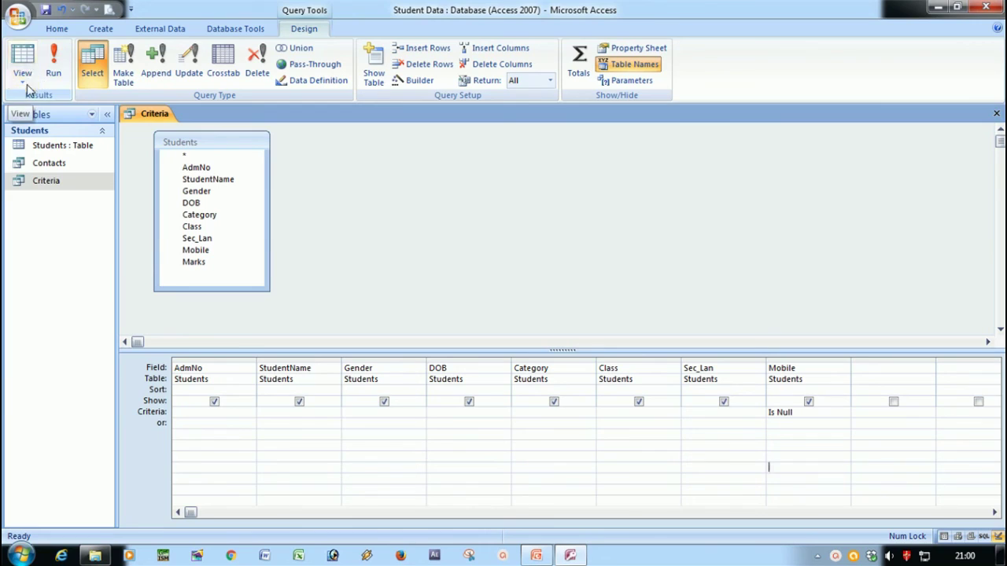
Change the Mobile criterion to Is Not Null.
{"action": "double_click", "coordinate": [779, 412]}
{"action": "left_click", "coordinate": [775, 412]}
{"action": "left_click_drag", "start_coordinate": [796, 412], "coordinate": [775, 420]}
{"action": "key", "text": "BackSpace"}
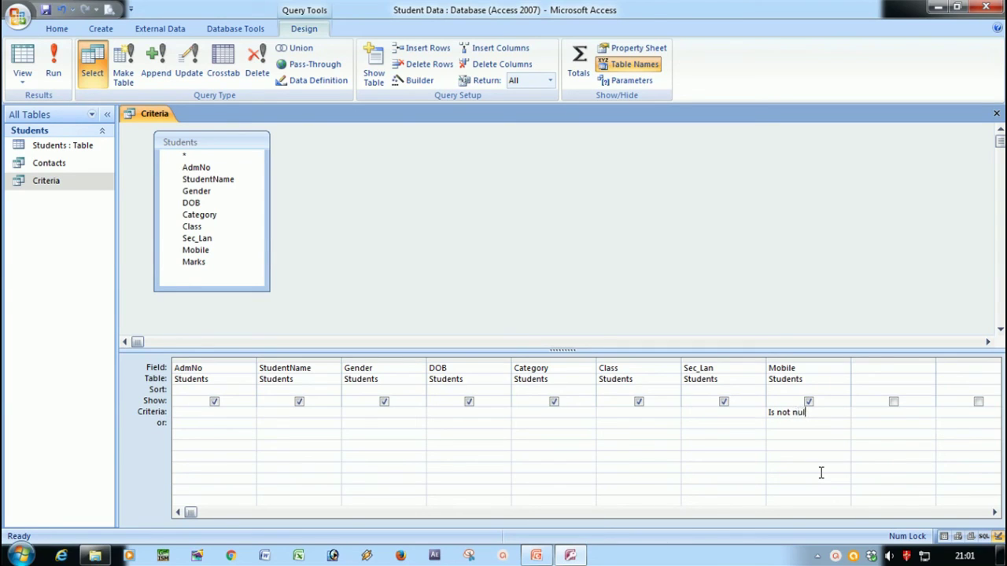
{"action": "left_click", "coordinate": [791, 457]}
Run the query and check the Mobile column down through the resulting records for filled-in numbers.
{"action": "left_click", "coordinate": [54, 67]}
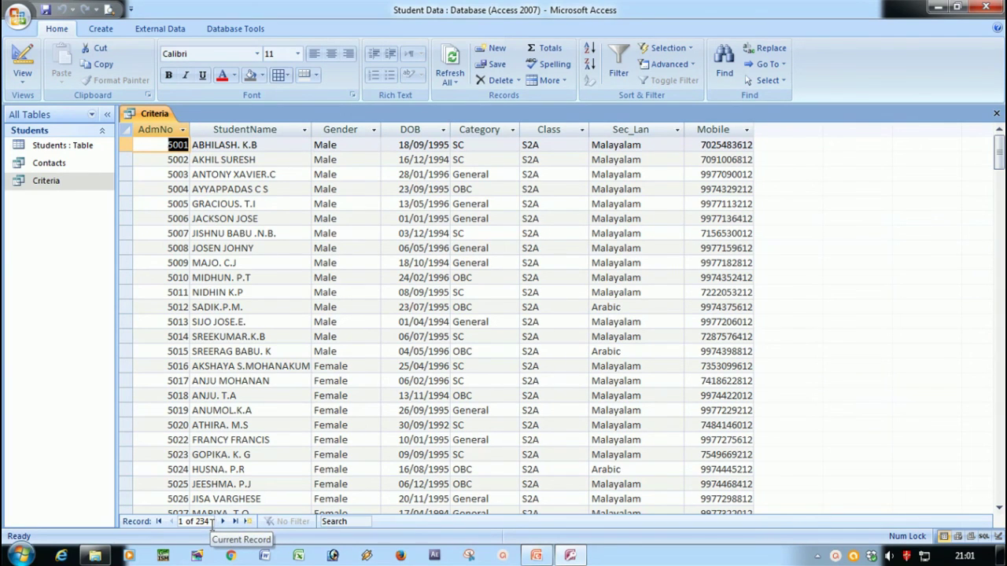
{"action": "scroll", "coordinate": [397, 425], "scroll_direction": "down", "scroll_amount": 8}
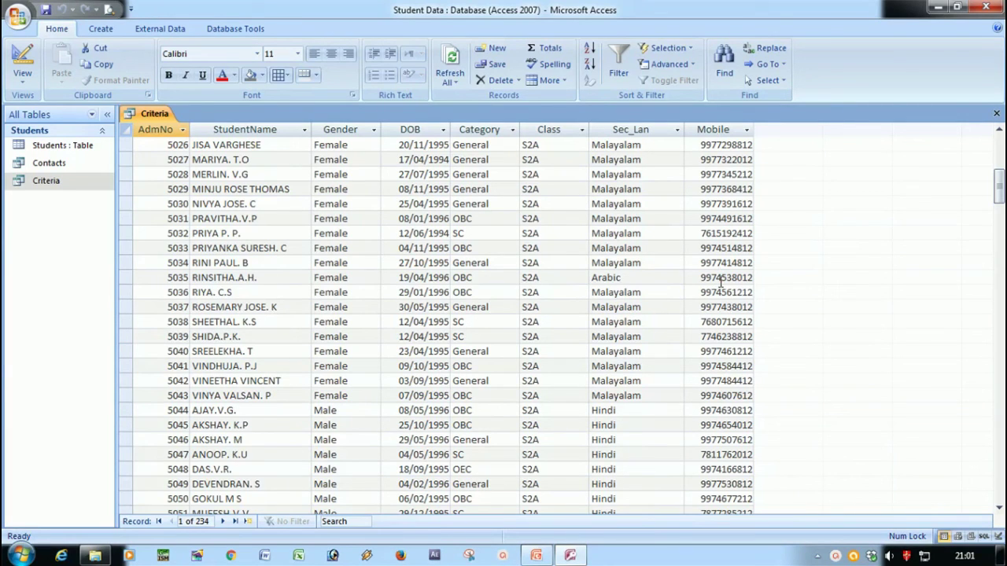
{"action": "scroll", "coordinate": [720, 283], "scroll_direction": "down", "scroll_amount": 13}
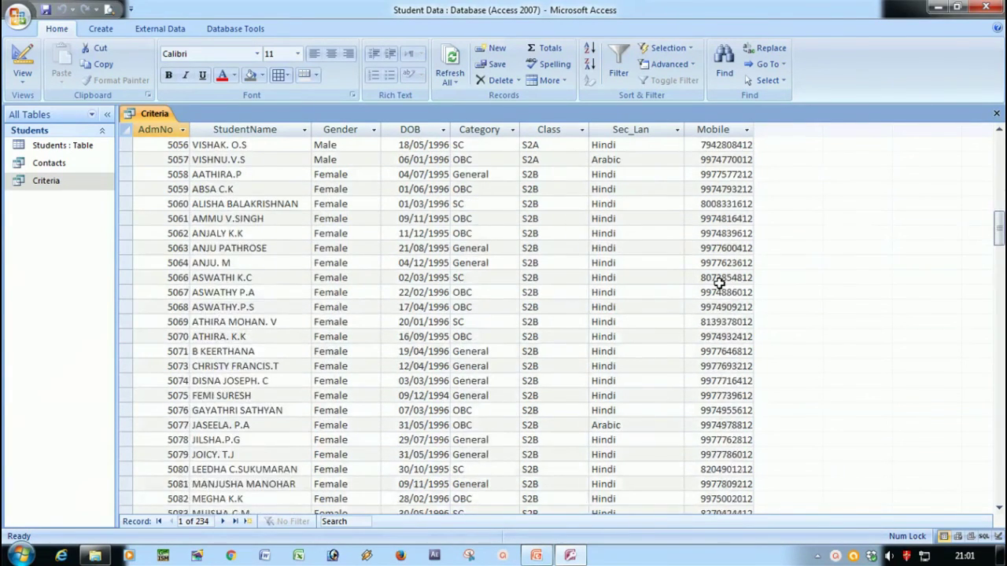
{"action": "scroll", "coordinate": [720, 287], "scroll_direction": "down", "scroll_amount": 11}
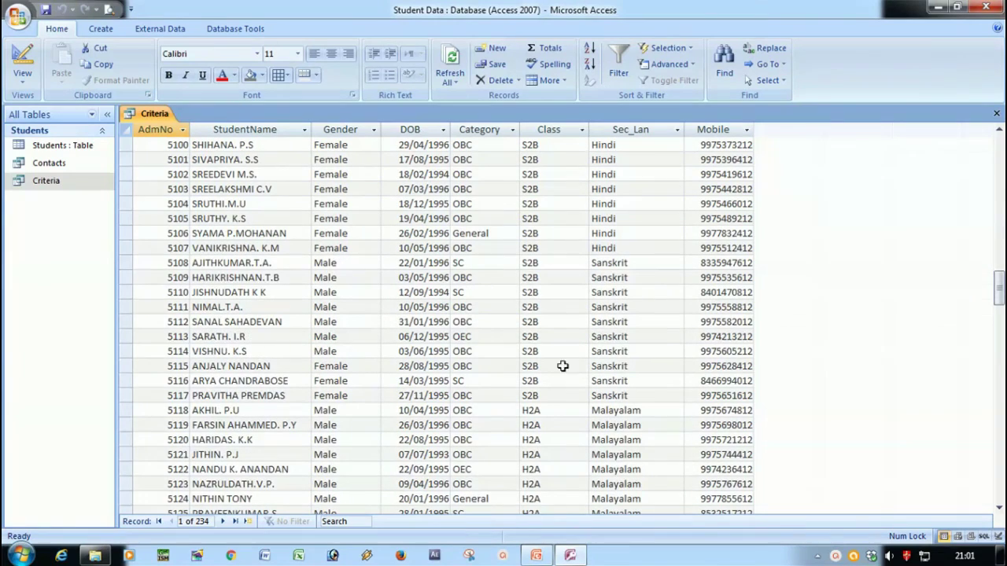
{"action": "scroll", "coordinate": [741, 250], "scroll_direction": "down", "scroll_amount": 5}
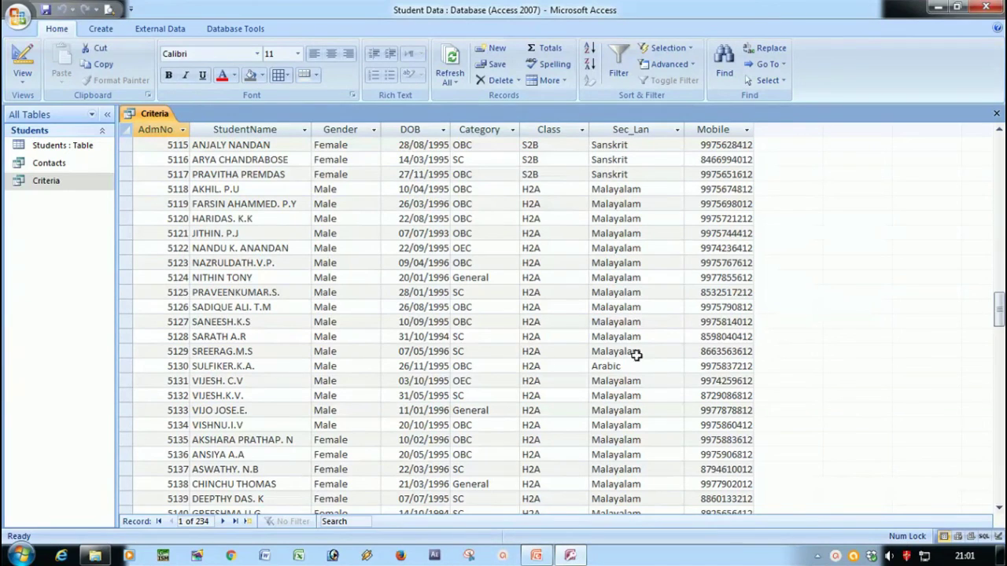
{"action": "scroll", "coordinate": [701, 329], "scroll_direction": "down", "scroll_amount": 5}
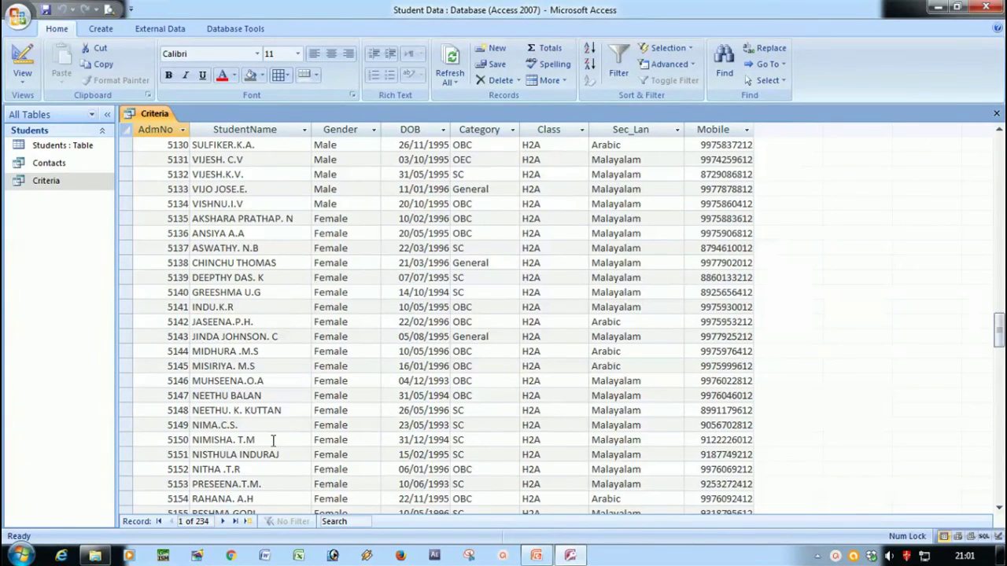
Close the Criteria query and save the changes to its design.
{"action": "left_click", "coordinate": [996, 113]}
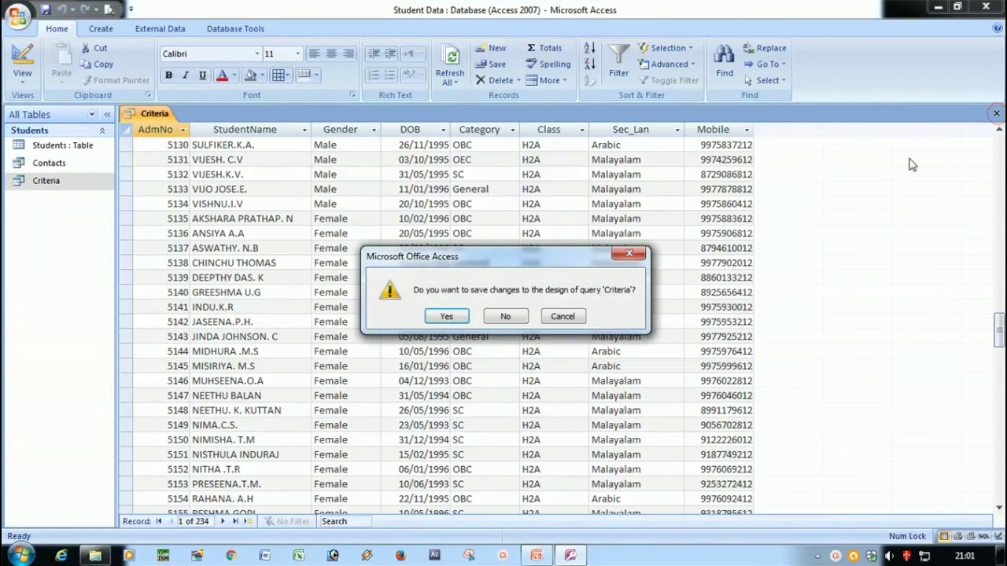
{"action": "left_click", "coordinate": [447, 316]}
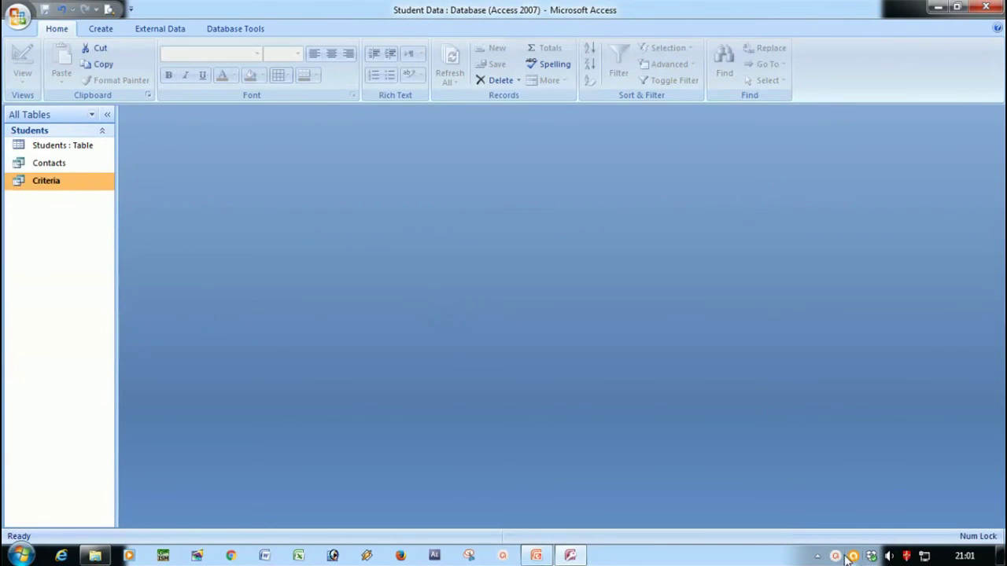
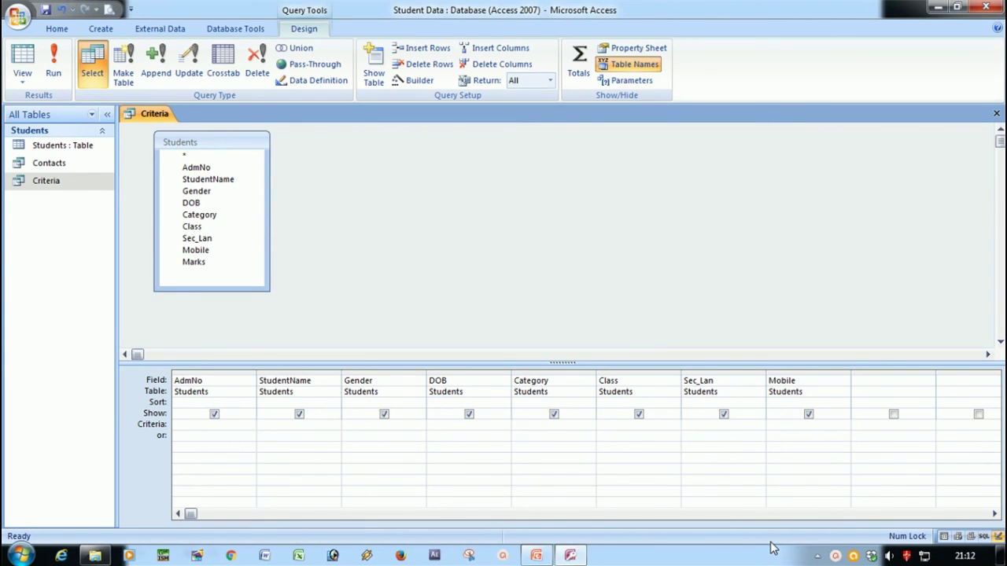
Set the StudentName criterion to a Like pattern with the chosen first name between two asterisk wildcards.
{"action": "type", "text": "Lik"}
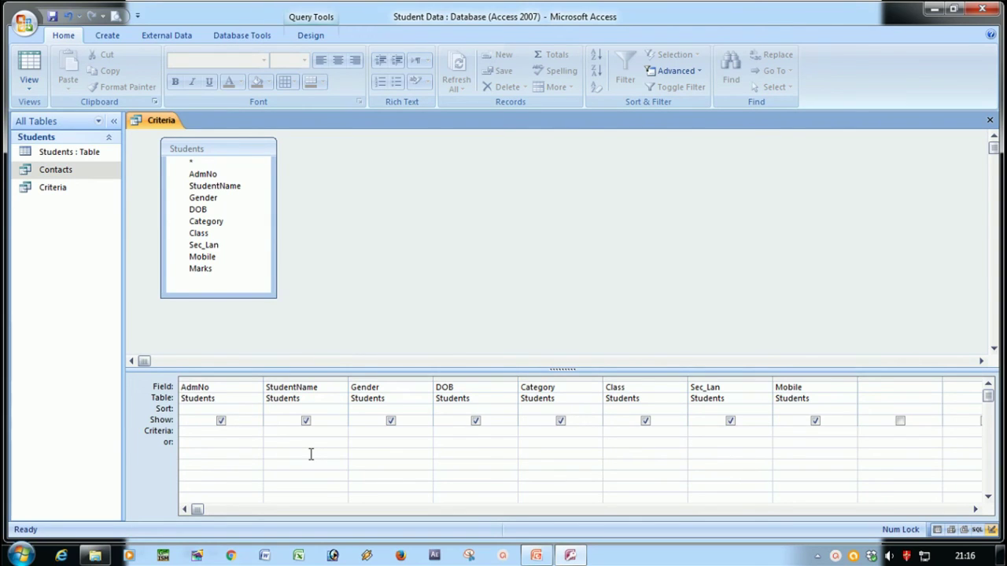
{"action": "type", "text": "\"*"}
{"action": "type", "text": "ANJU*"}
{"action": "left_click", "coordinate": [302, 452]}
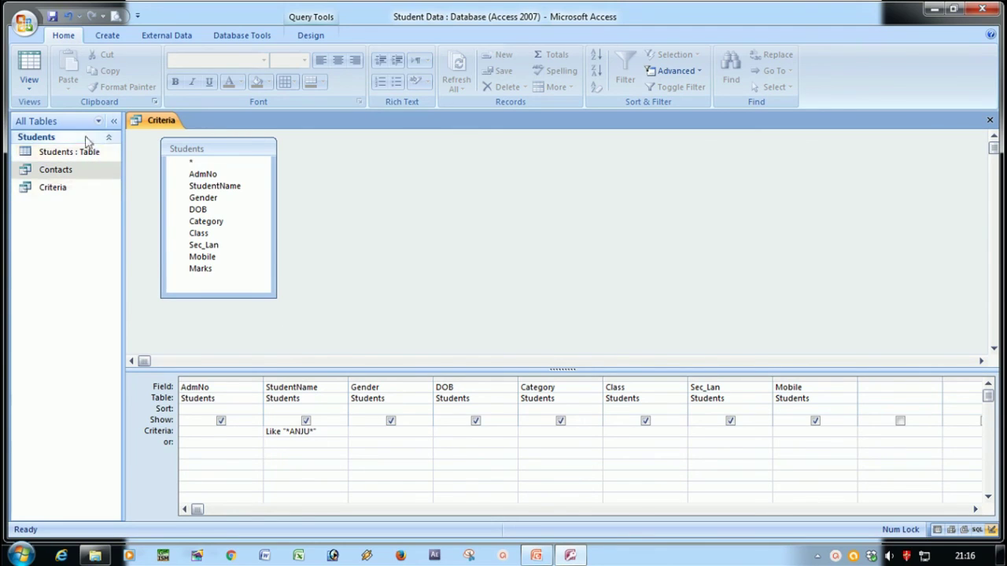
Run the query and check where the searched text occurs in each resulting StudentName.
{"action": "left_click", "coordinate": [309, 37]}
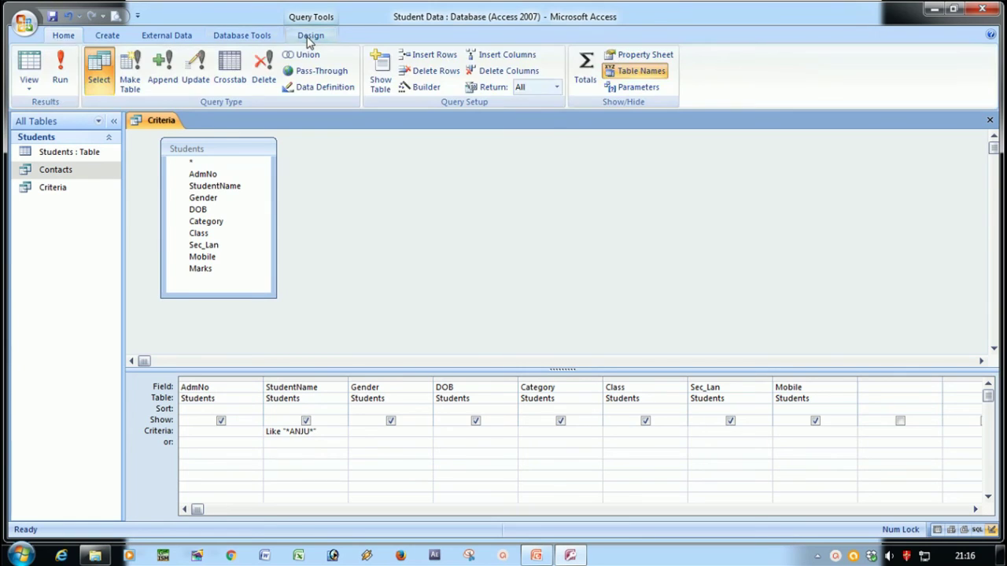
{"action": "left_click", "coordinate": [60, 69]}
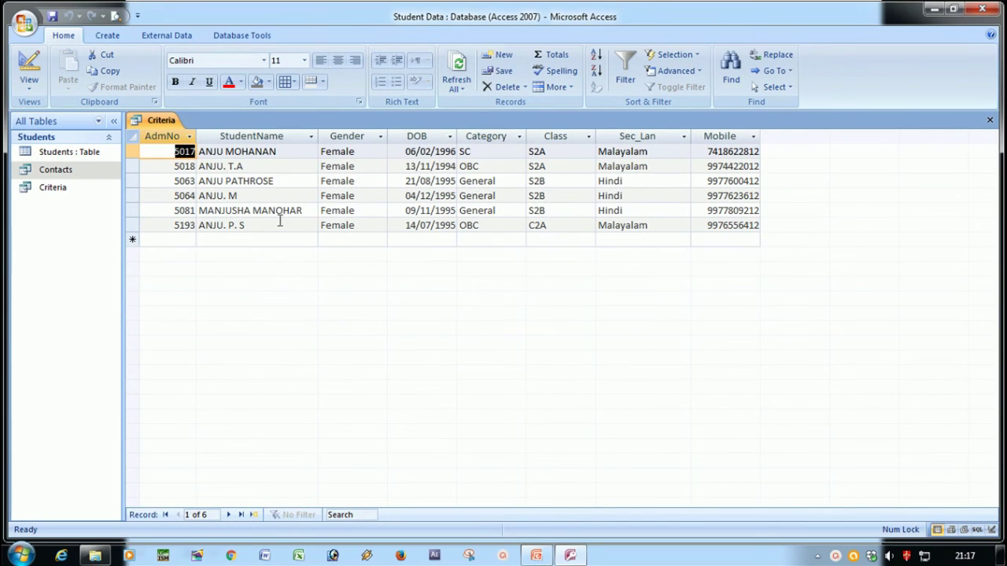
{"action": "left_click", "coordinate": [269, 151]}
{"action": "left_click", "coordinate": [269, 168]}
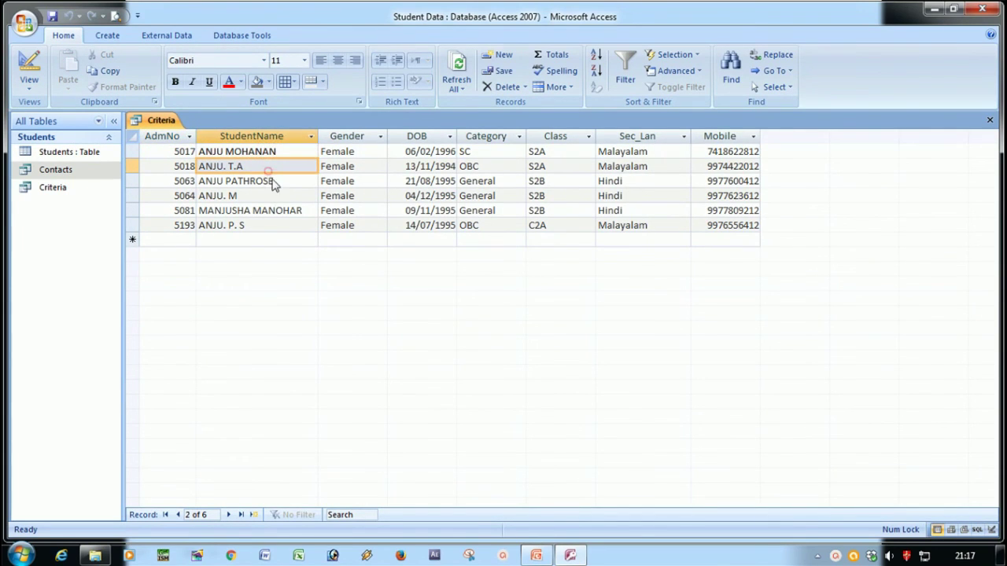
{"action": "left_click", "coordinate": [269, 196]}
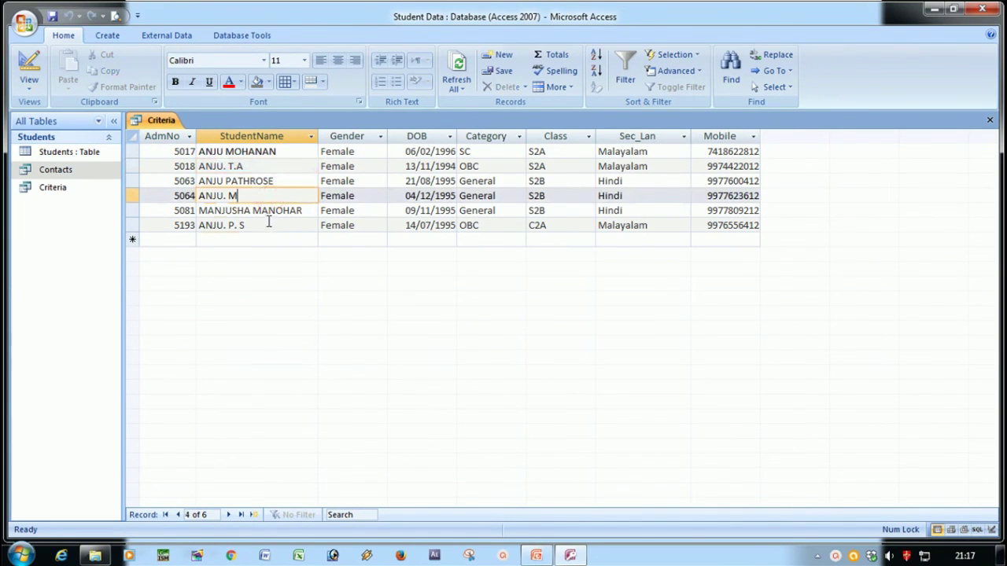
{"action": "left_click", "coordinate": [269, 225]}
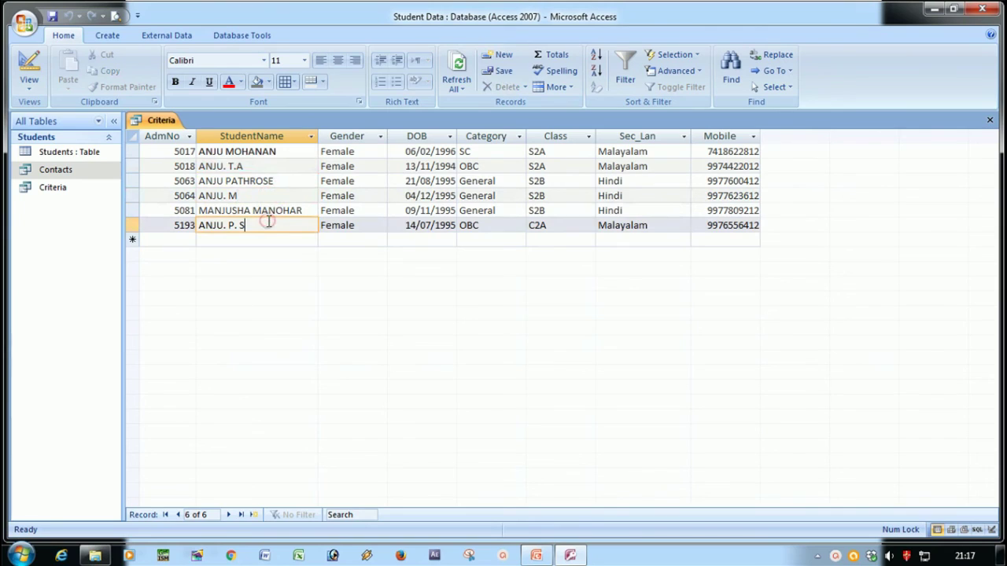
{"action": "left_click", "coordinate": [226, 153]}
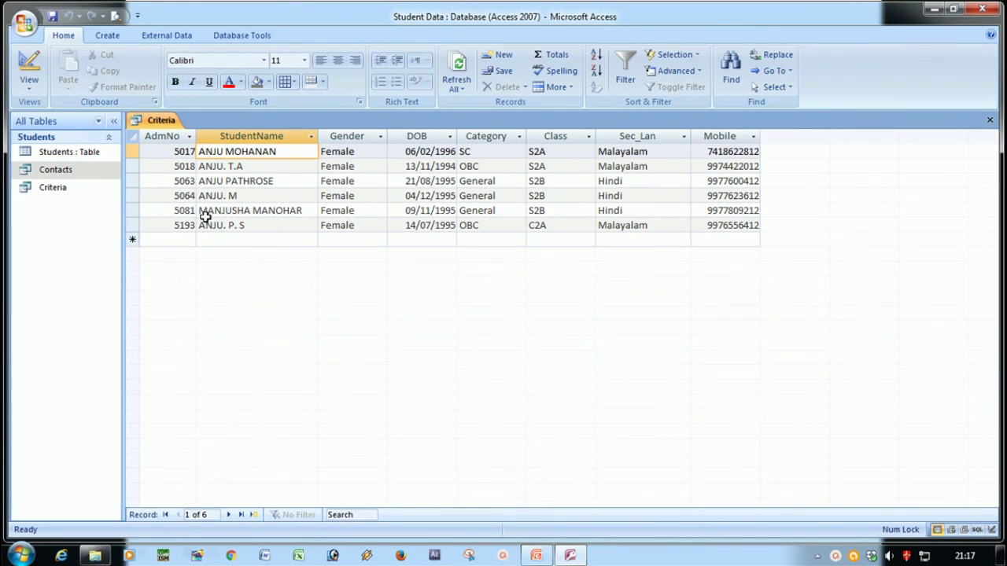
{"action": "left_click_drag", "start_coordinate": [208, 210], "coordinate": [232, 211]}
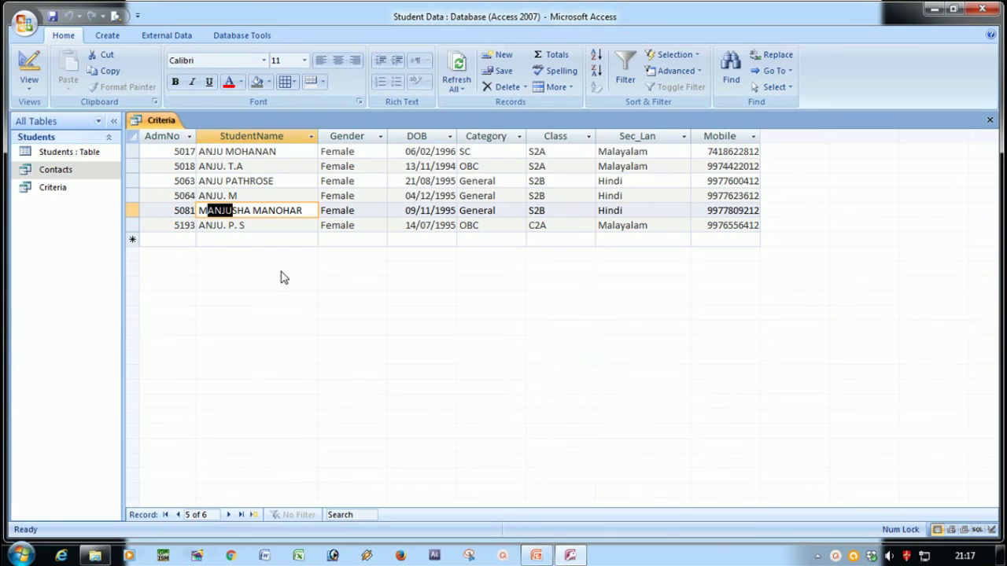
{"action": "left_click", "coordinate": [291, 182]}
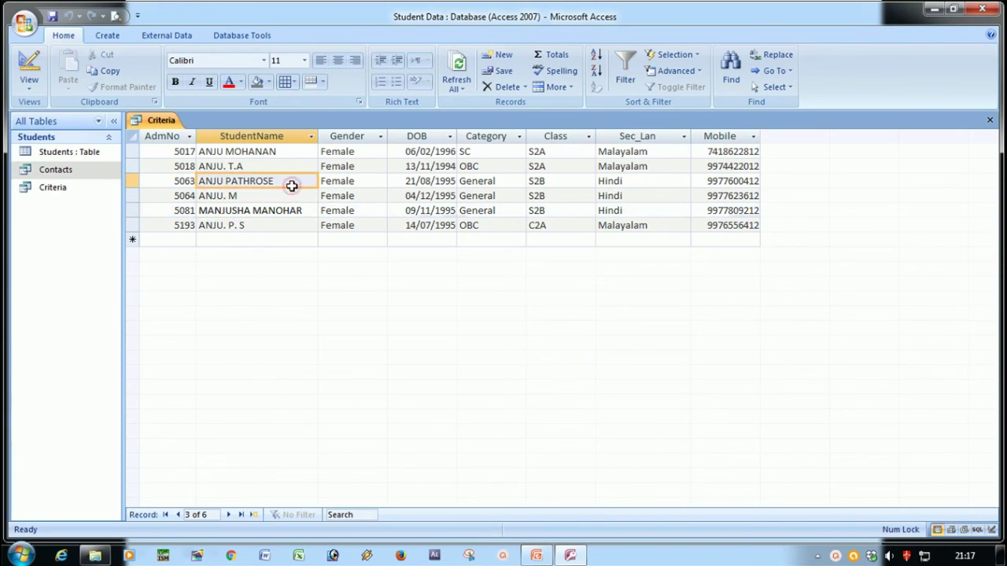
Return to design view and put Not in front of the Like pattern in the StudentName criterion.
{"action": "left_click", "coordinate": [31, 88]}
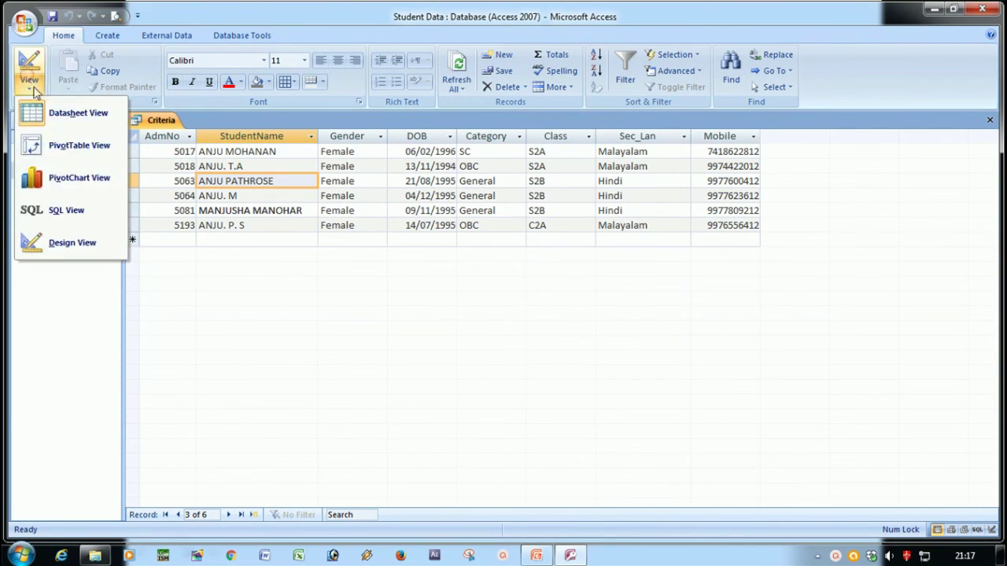
{"action": "left_click", "coordinate": [71, 243]}
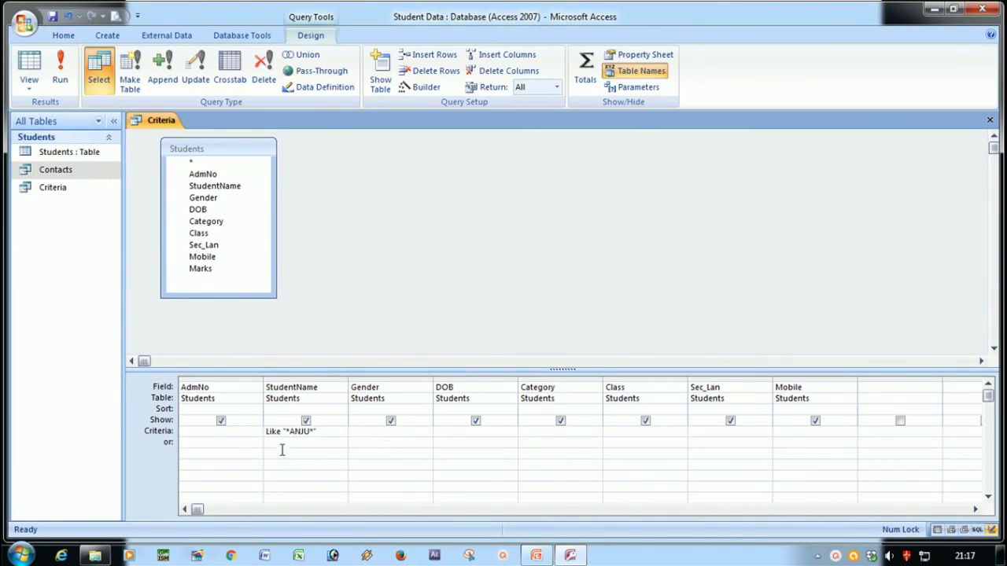
{"action": "left_click", "coordinate": [266, 452]}
{"action": "type", "text": "Not"}
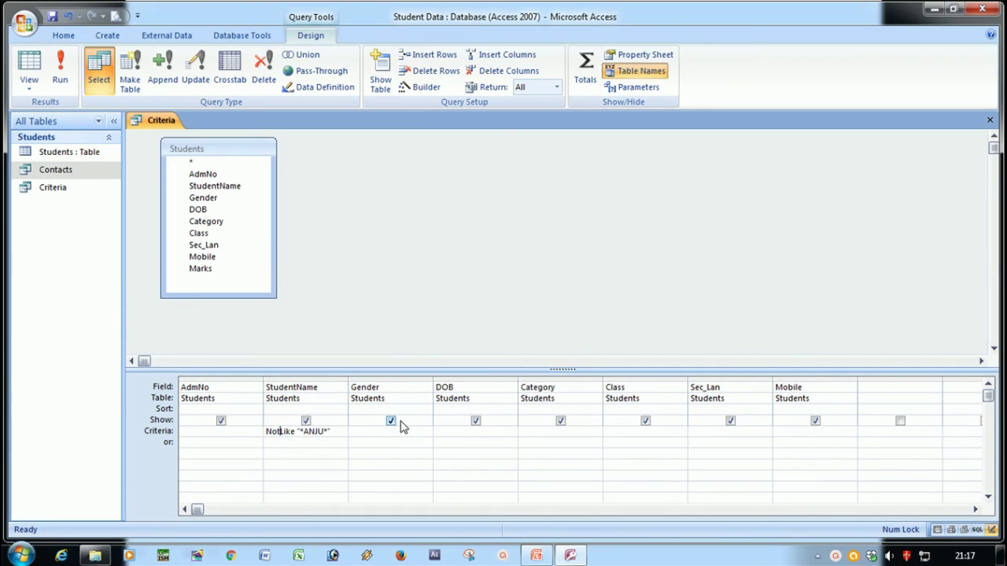
{"action": "left_click", "coordinate": [321, 486]}
Run the Not Like query and look through the resulting records and their count.
{"action": "left_click", "coordinate": [60, 69]}
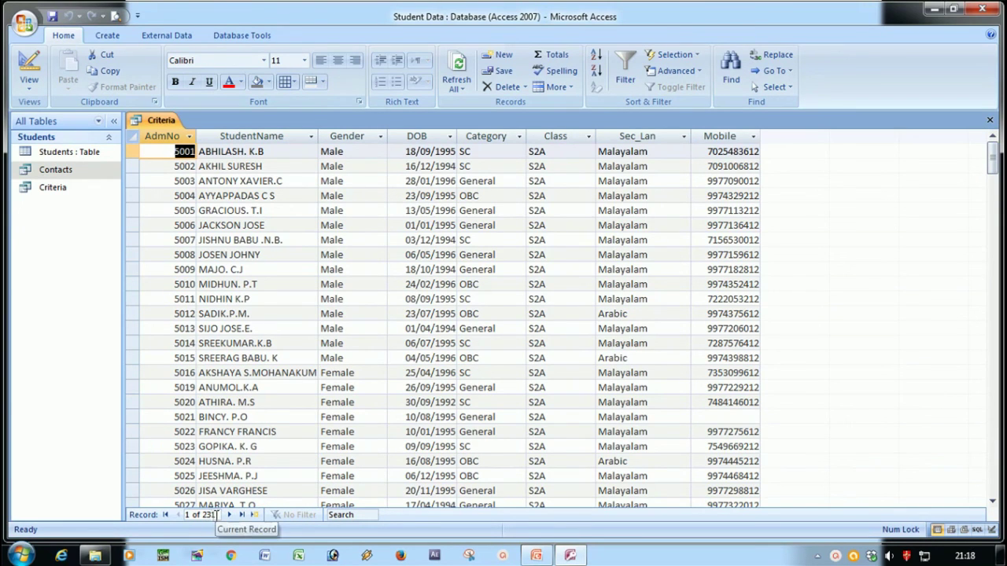
{"action": "scroll", "coordinate": [284, 434], "scroll_direction": "down", "scroll_amount": 4}
{"action": "scroll", "coordinate": [290, 435], "scroll_direction": "up", "scroll_amount": 3}
{"action": "scroll", "coordinate": [291, 435], "scroll_direction": "up", "scroll_amount": 1}
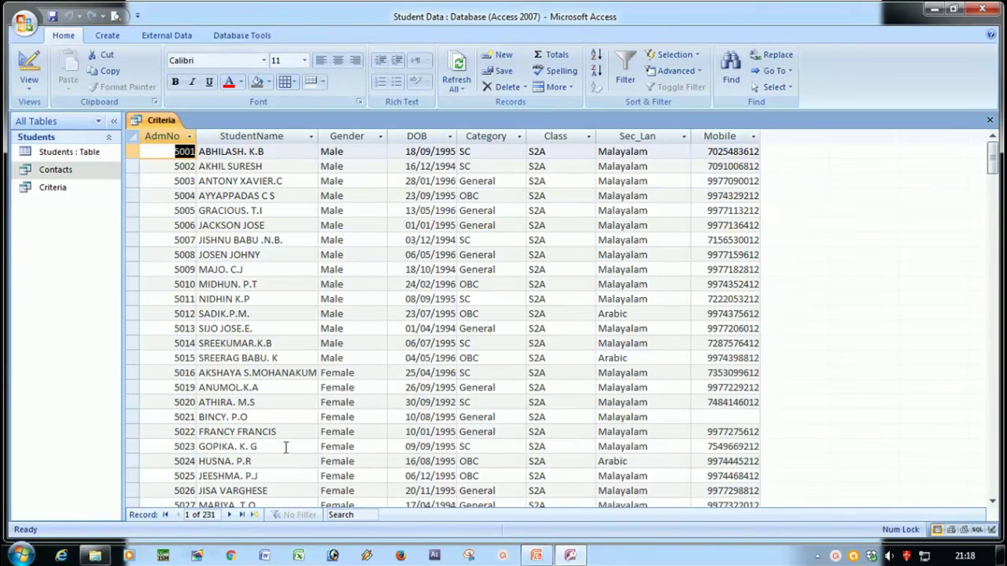
Return to design view and set the StudentName criterion to Like "Su*".
{"action": "left_click", "coordinate": [29, 87]}
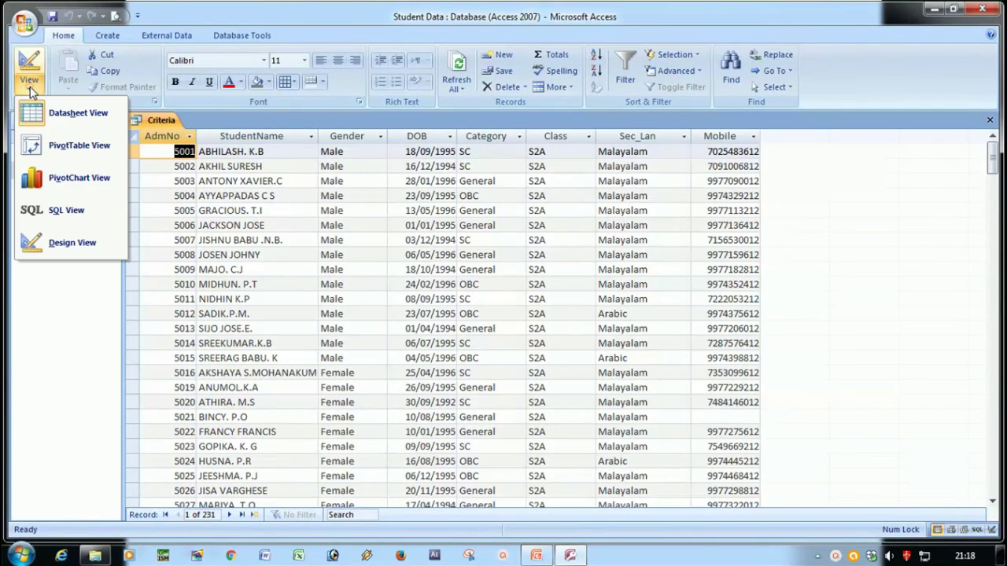
{"action": "left_click", "coordinate": [71, 248]}
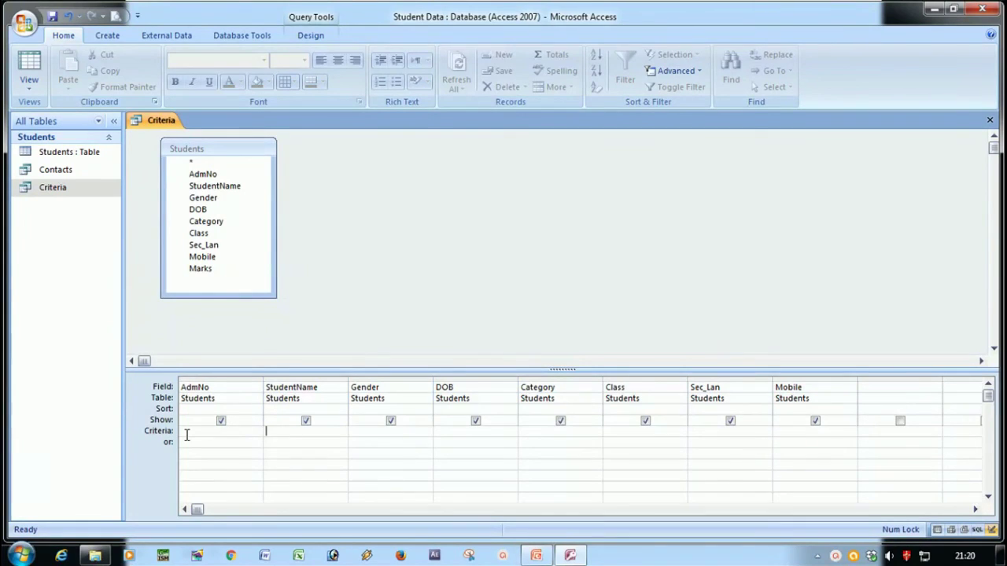
{"action": "type", "text": "D"}
{"action": "key", "text": "BackSpace"}
{"action": "type", "text": "Su*"}
{"action": "left_click", "coordinate": [338, 472]}
Run the query and check that the resulting student names begin with Su.
{"action": "left_click", "coordinate": [311, 37]}
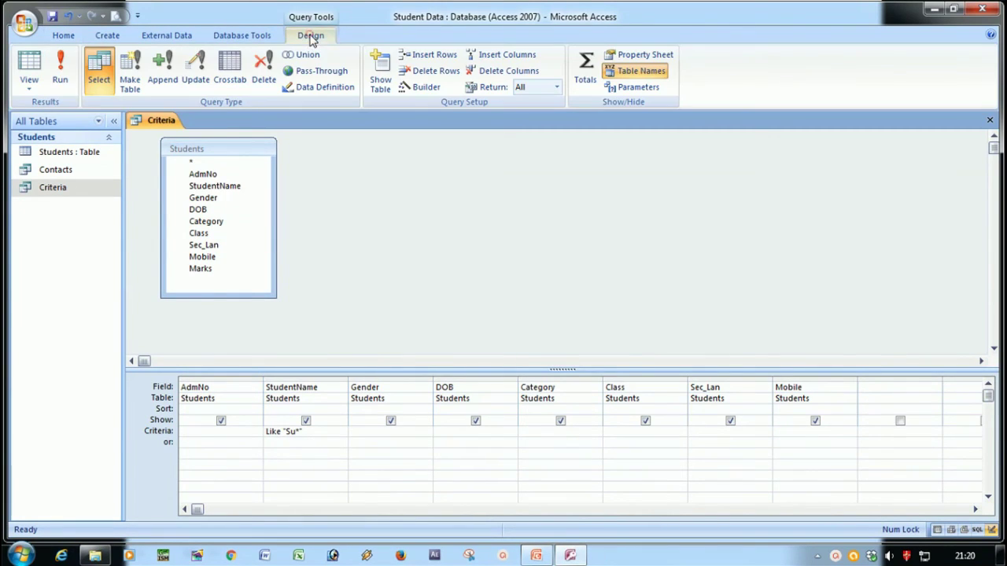
{"action": "left_click", "coordinate": [63, 77]}
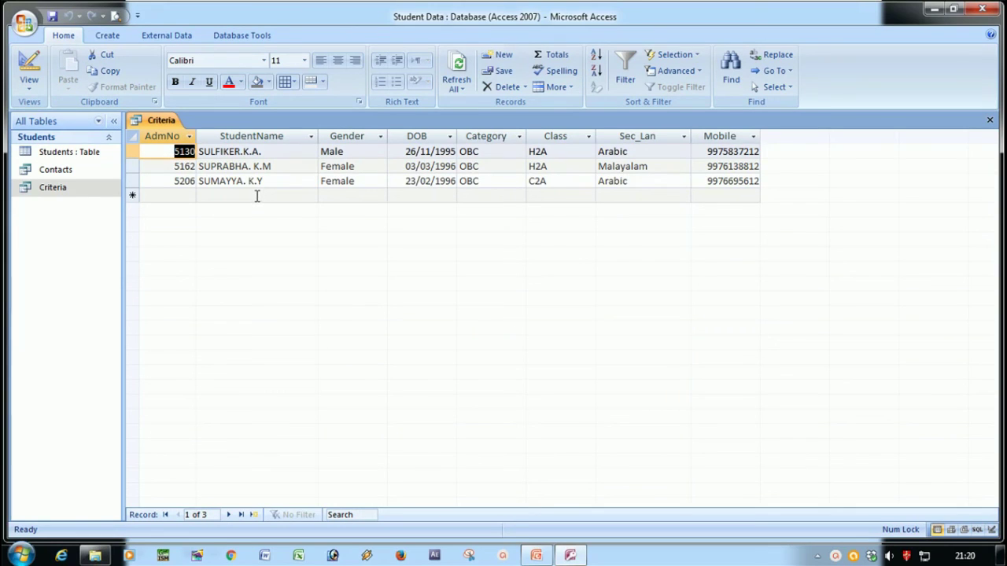
{"action": "left_click", "coordinate": [221, 151]}
{"action": "left_click_drag", "start_coordinate": [221, 151], "coordinate": [221, 185]}
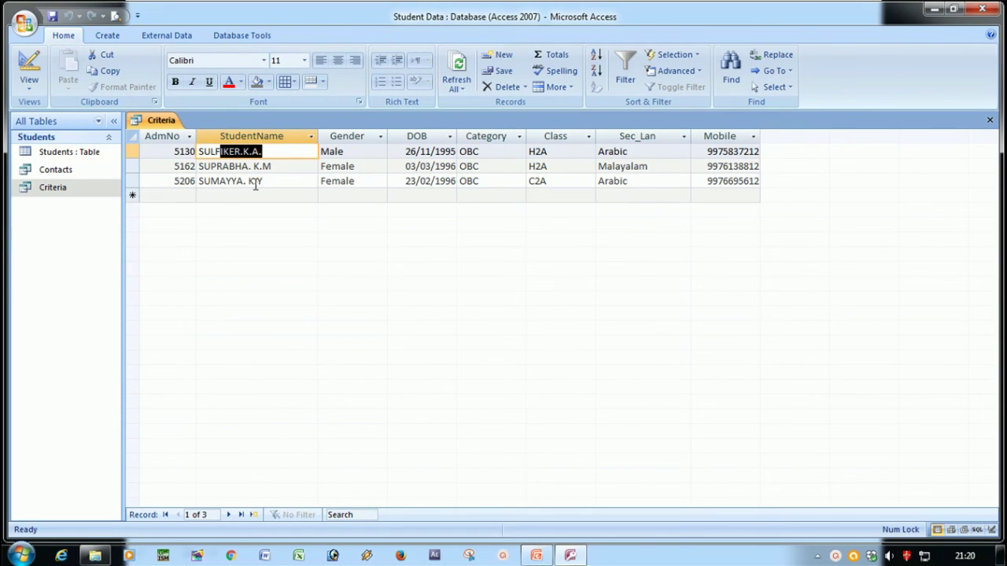
{"action": "left_click", "coordinate": [252, 183]}
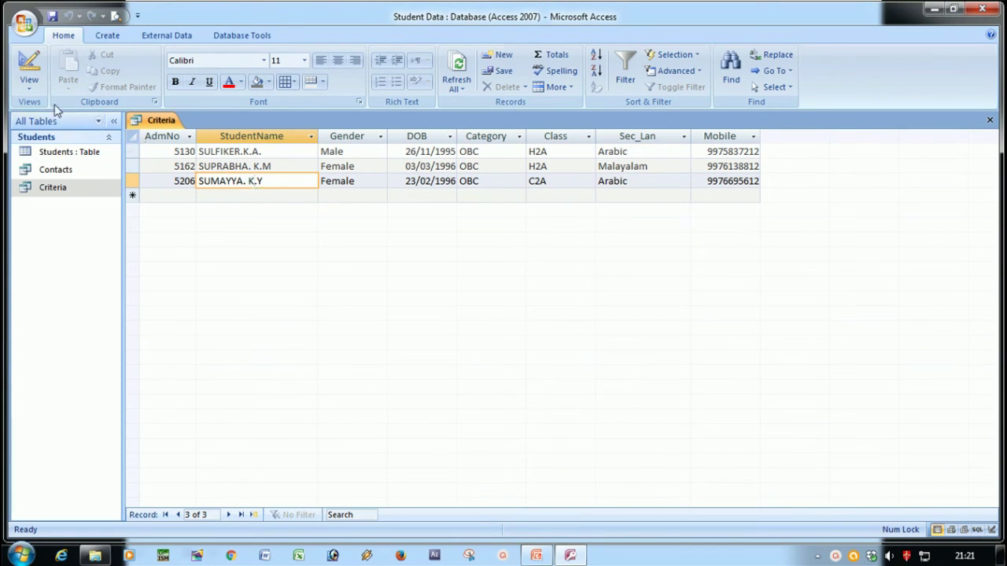
Return to design view and replace the StudentName criterion with the pattern *K.
{"action": "left_click", "coordinate": [30, 88]}
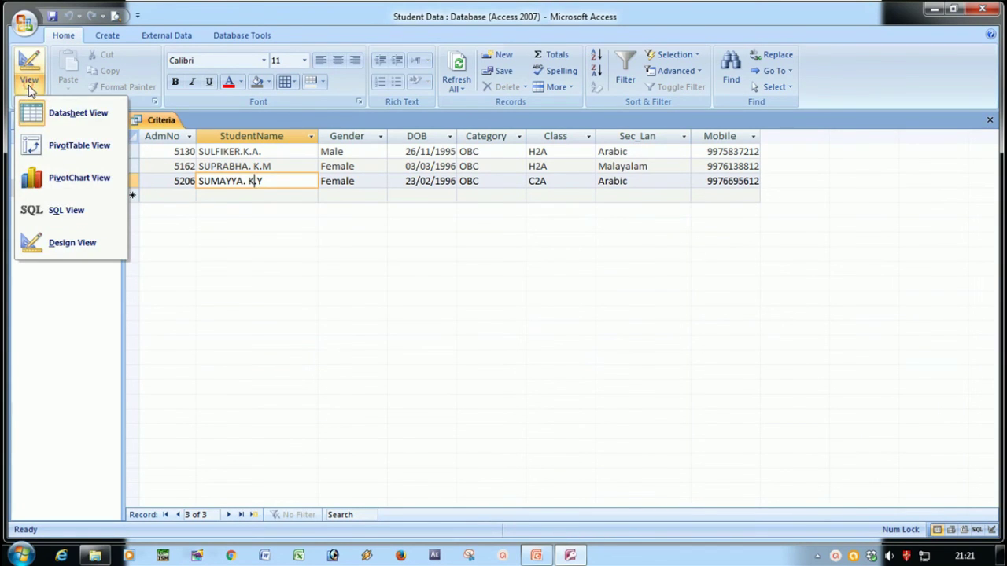
{"action": "left_click", "coordinate": [66, 245]}
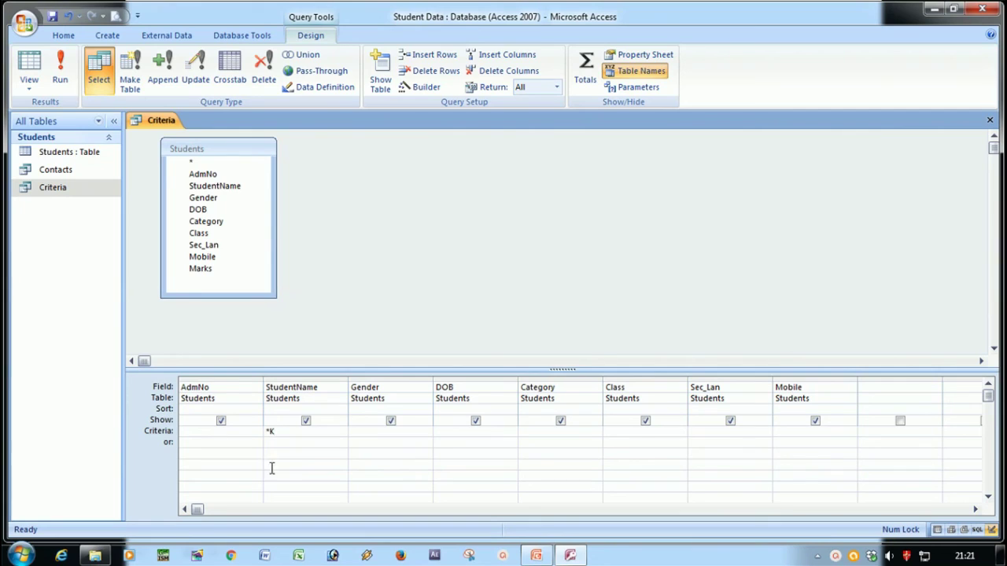
{"action": "left_click", "coordinate": [302, 454]}
Run the query and check that the resulting student names end with K.
{"action": "left_click", "coordinate": [61, 76]}
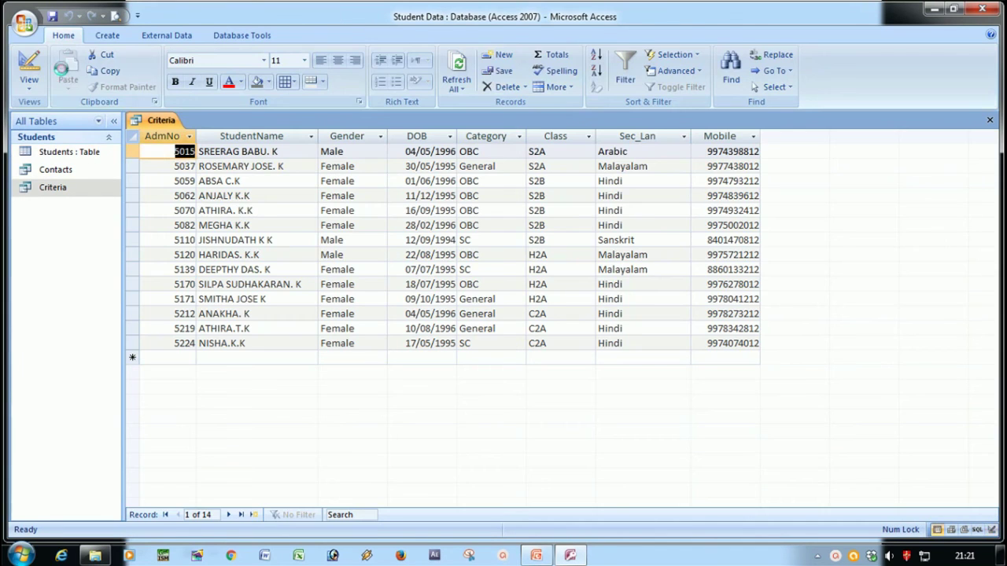
{"action": "left_click", "coordinate": [240, 152]}
{"action": "key", "text": "shift+space"}
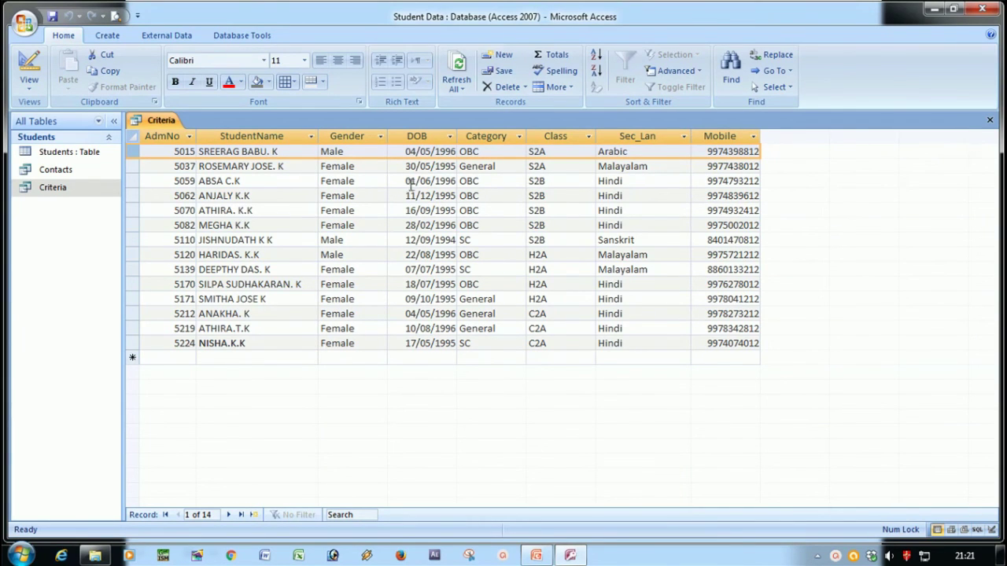
Return to design view and replace the StudentName criterion with >=SA.
{"action": "left_click", "coordinate": [29, 67]}
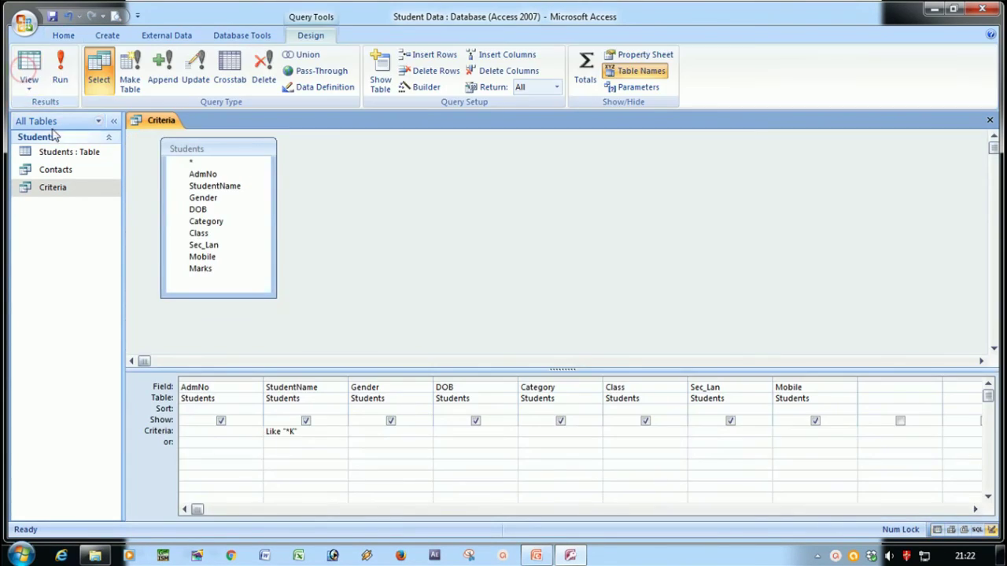
{"action": "key", "text": "Up"}
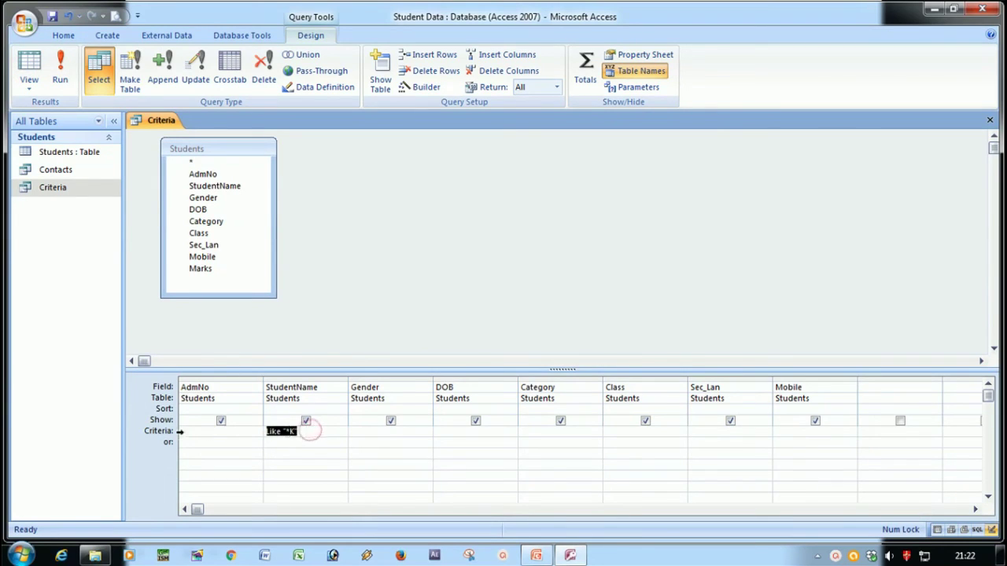
{"action": "key", "text": "Delete"}
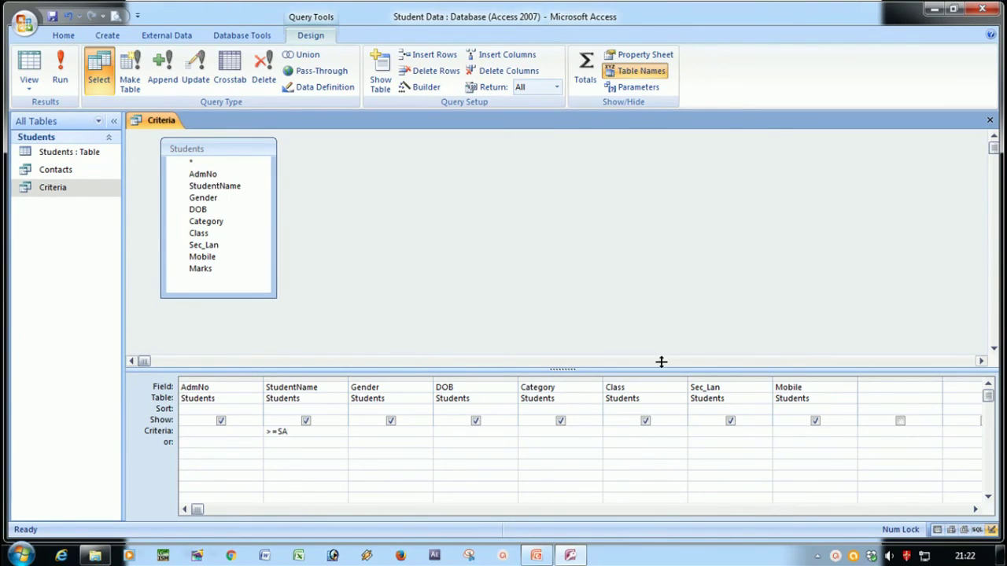
{"action": "left_click", "coordinate": [326, 459]}
Run the query and check that the resulting student names come at or after SA alphabetically.
{"action": "left_click", "coordinate": [67, 69]}
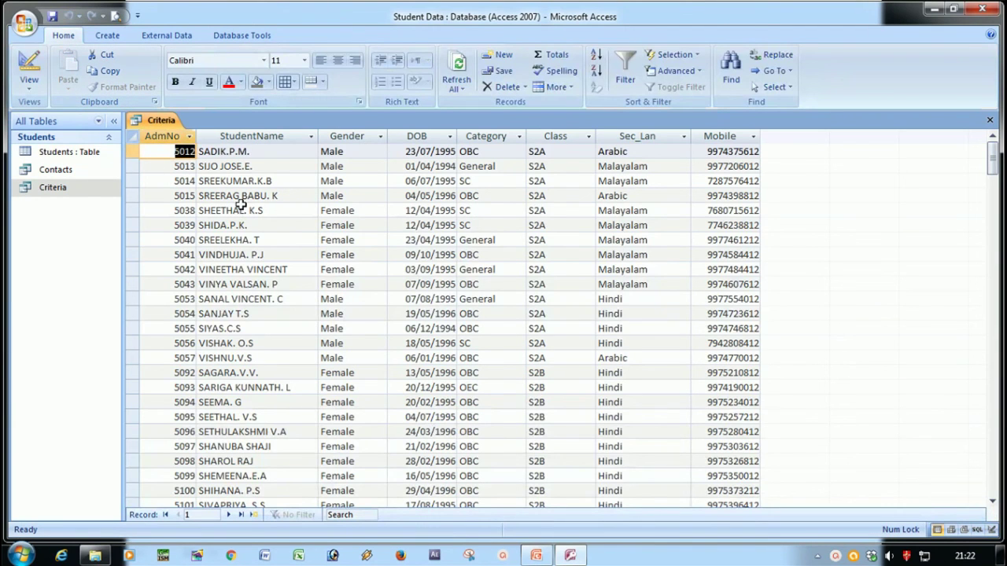
{"action": "scroll", "coordinate": [238, 225], "scroll_direction": "down", "scroll_amount": 10}
{"action": "scroll", "coordinate": [237, 225], "scroll_direction": "up", "scroll_amount": 10}
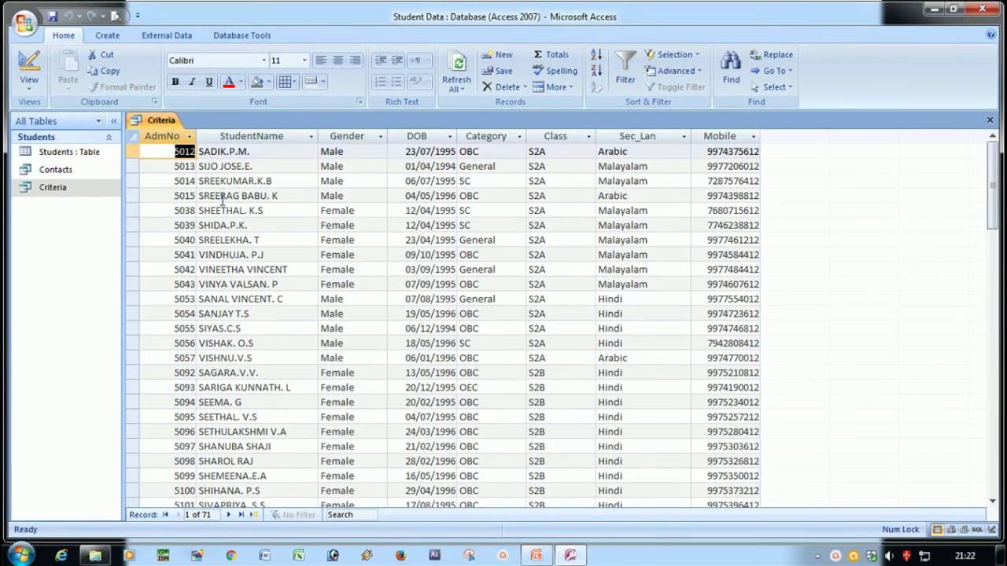
Return to design view and change the StudentName criterion to <="SA".
{"action": "left_click", "coordinate": [29, 82]}
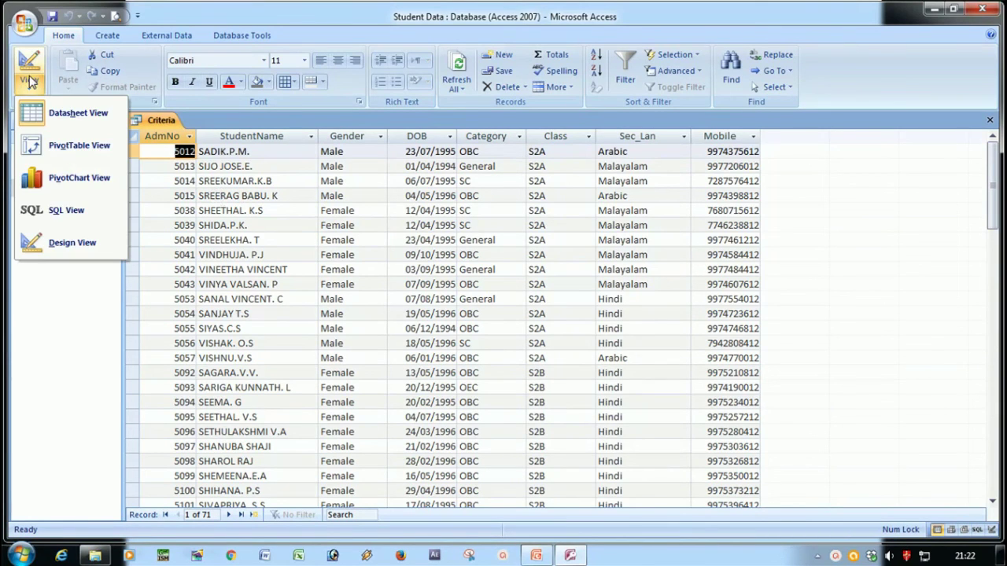
{"action": "left_click", "coordinate": [79, 241]}
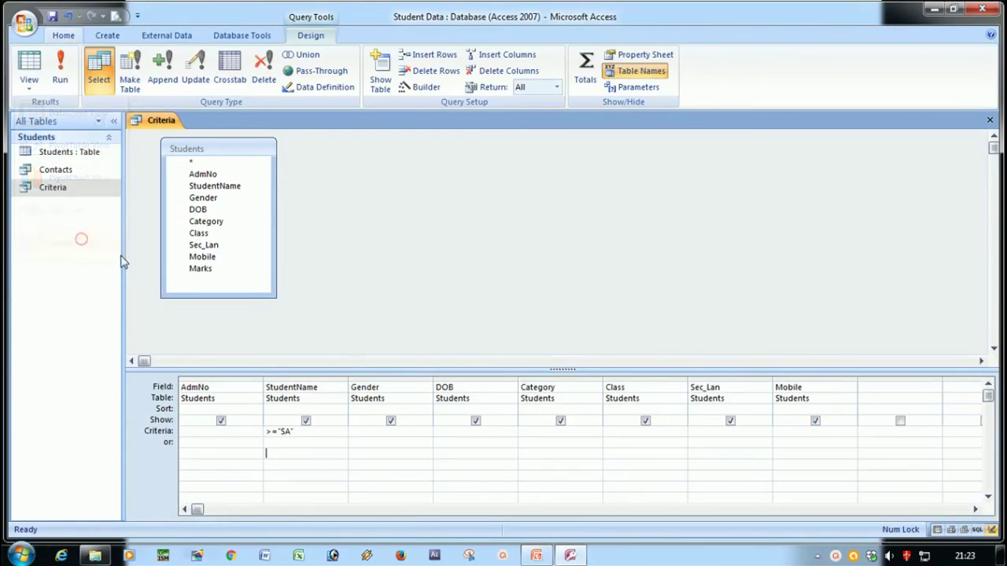
{"action": "left_click", "coordinate": [271, 432]}
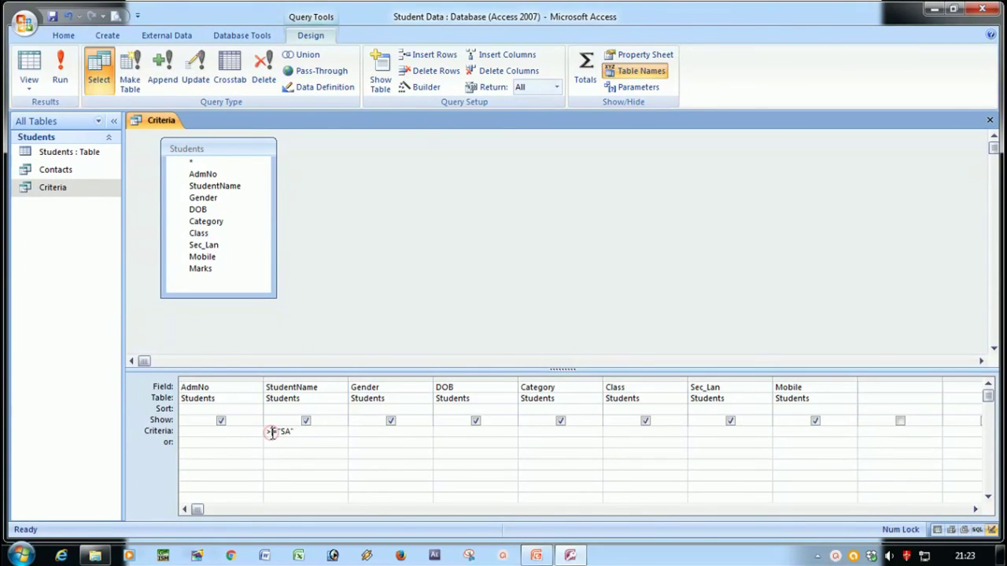
{"action": "left_click", "coordinate": [269, 432]}
{"action": "left_click", "coordinate": [399, 467]}
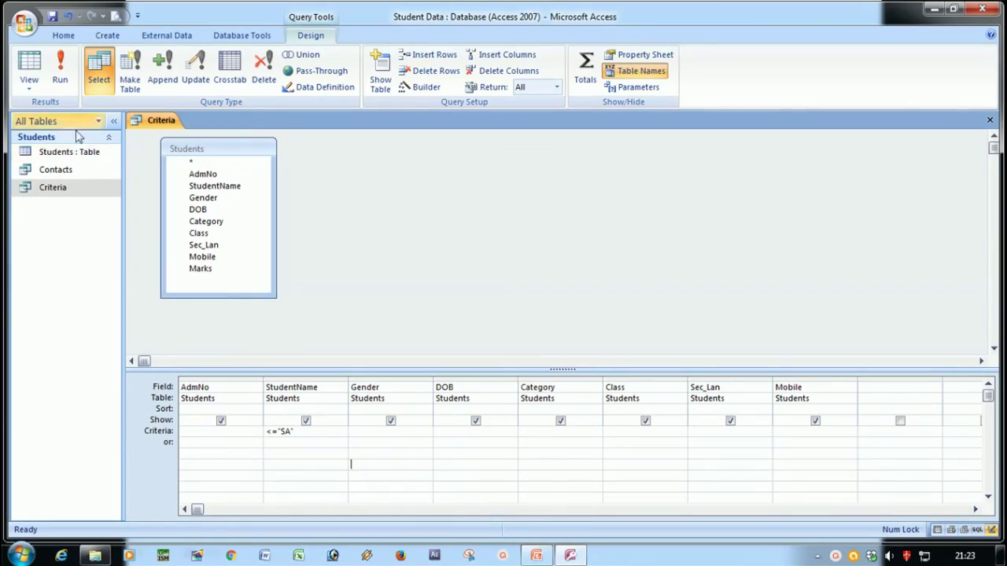
Run the query and look through all the records to check that the student names come before SA alphabetically.
{"action": "left_click", "coordinate": [60, 69]}
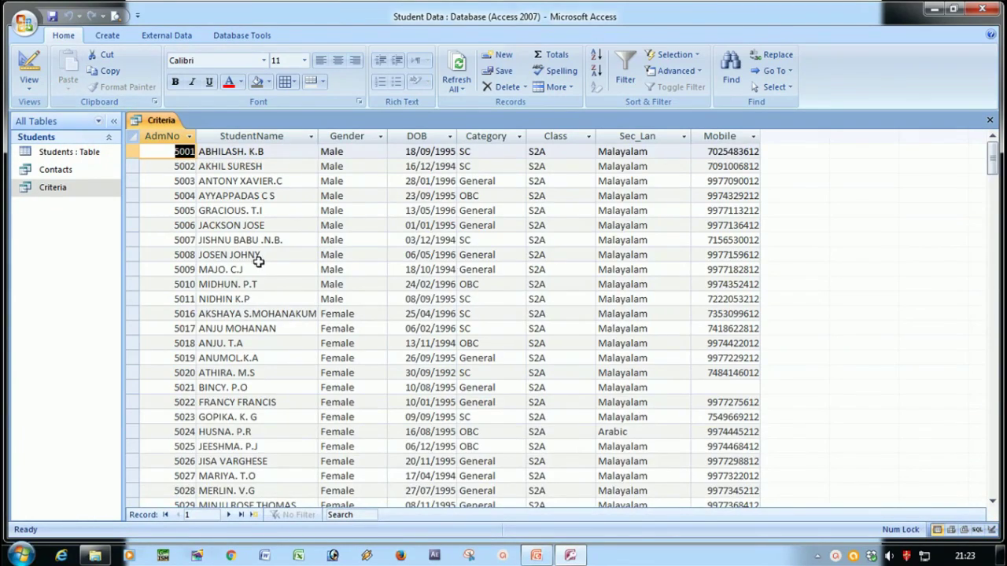
{"action": "scroll", "coordinate": [263, 268], "scroll_direction": "down", "scroll_amount": 20}
{"action": "scroll", "coordinate": [303, 307], "scroll_direction": "down", "scroll_amount": 20}
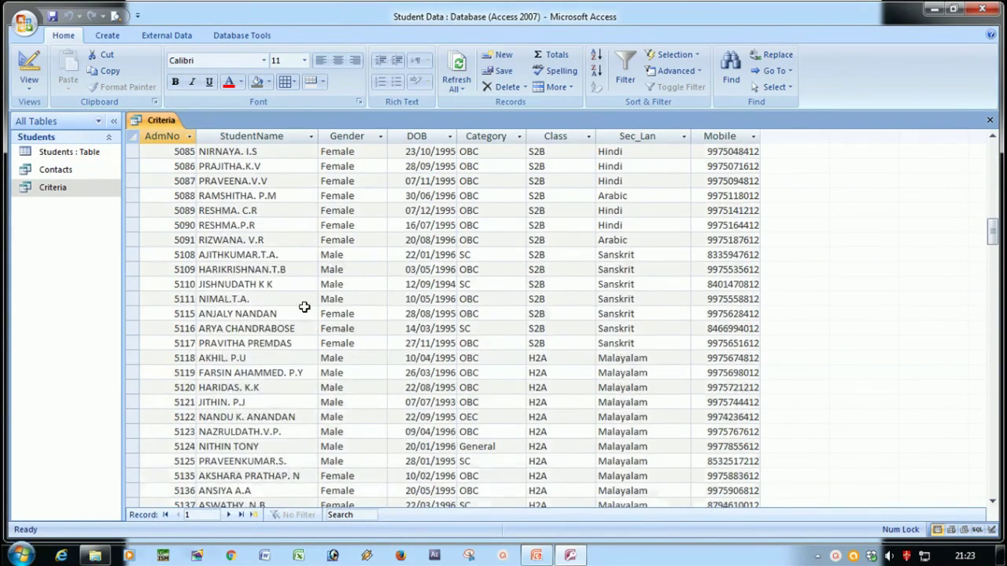
{"action": "scroll", "coordinate": [313, 318], "scroll_direction": "down", "scroll_amount": 6}
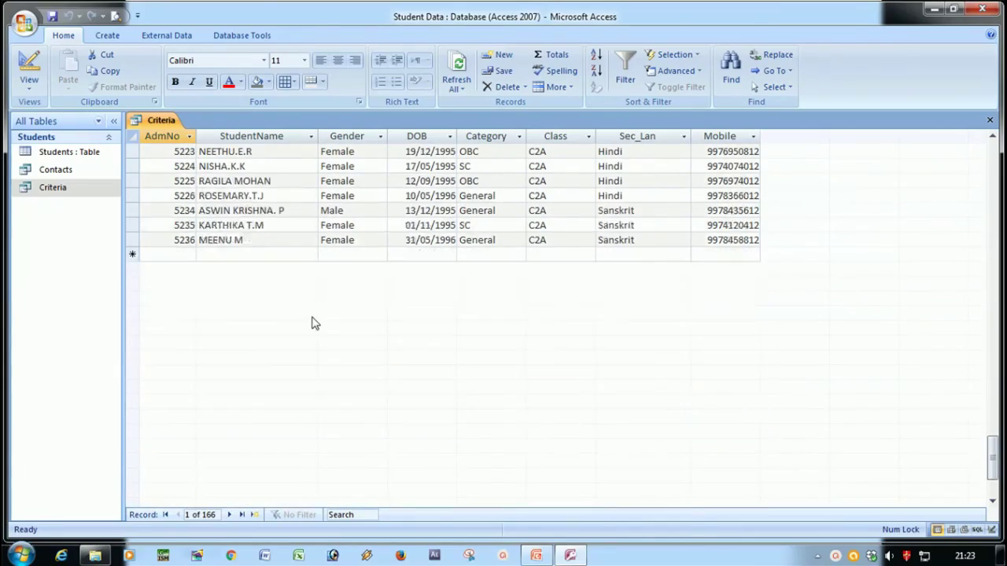
{"action": "scroll", "coordinate": [313, 318], "scroll_direction": "up", "scroll_amount": 10}
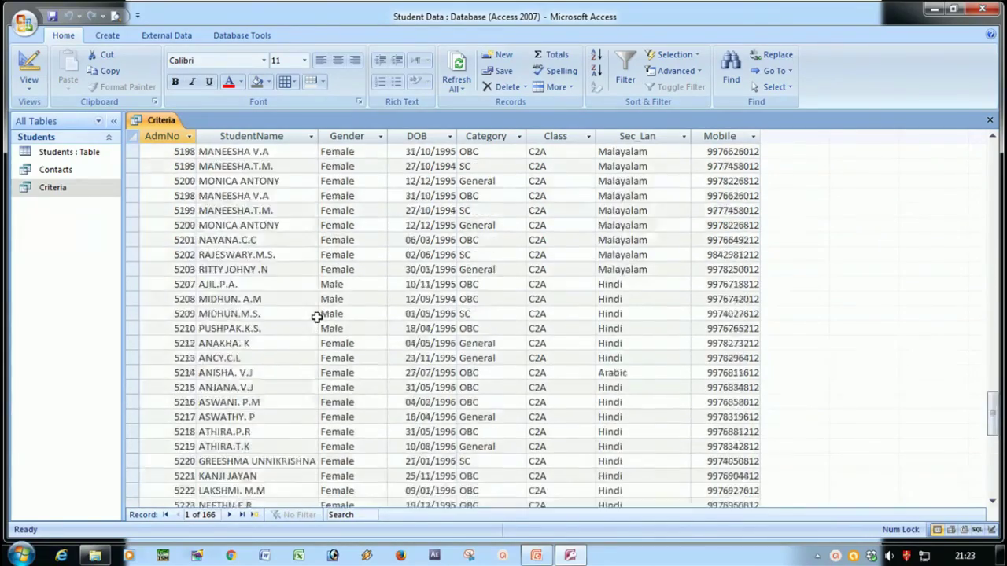
{"action": "scroll", "coordinate": [316, 317], "scroll_direction": "up", "scroll_amount": 20}
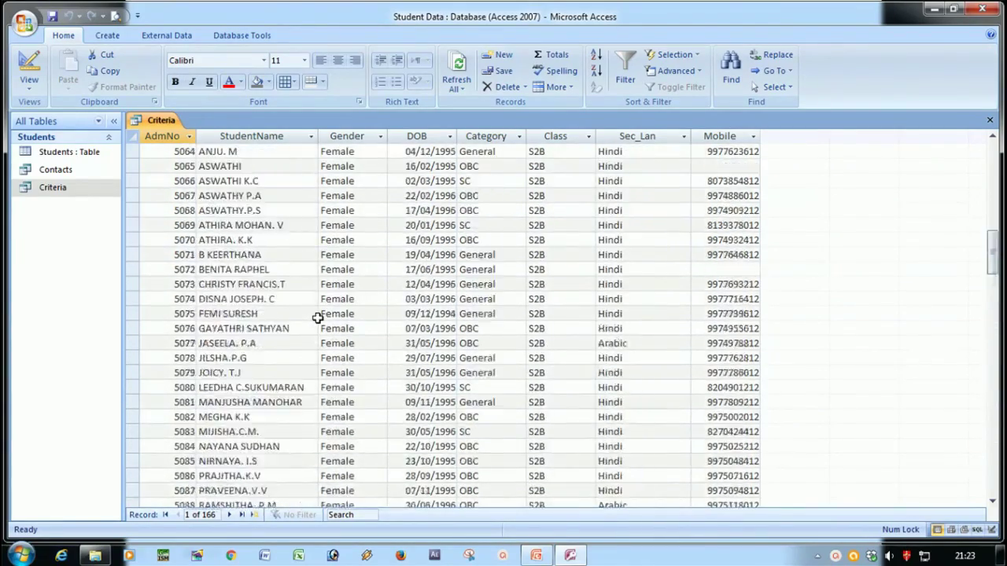
{"action": "scroll", "coordinate": [318, 318], "scroll_direction": "up", "scroll_amount": 6}
{"action": "scroll", "coordinate": [317, 320], "scroll_direction": "up", "scroll_amount": 4}
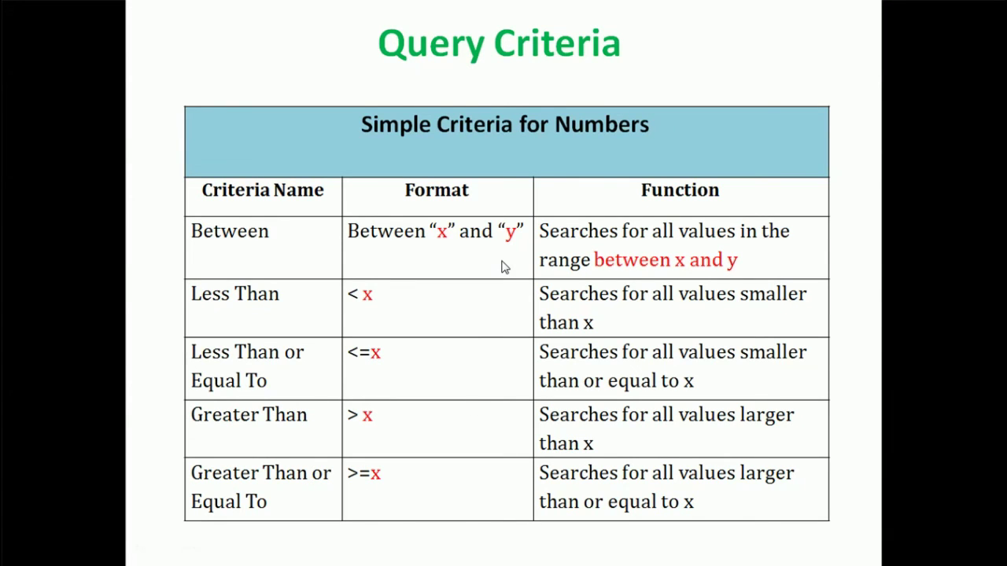
Switch from the slide show to Microsoft Access and open the Criteria query in design view.
{"action": "key", "text": "super+Tab"}
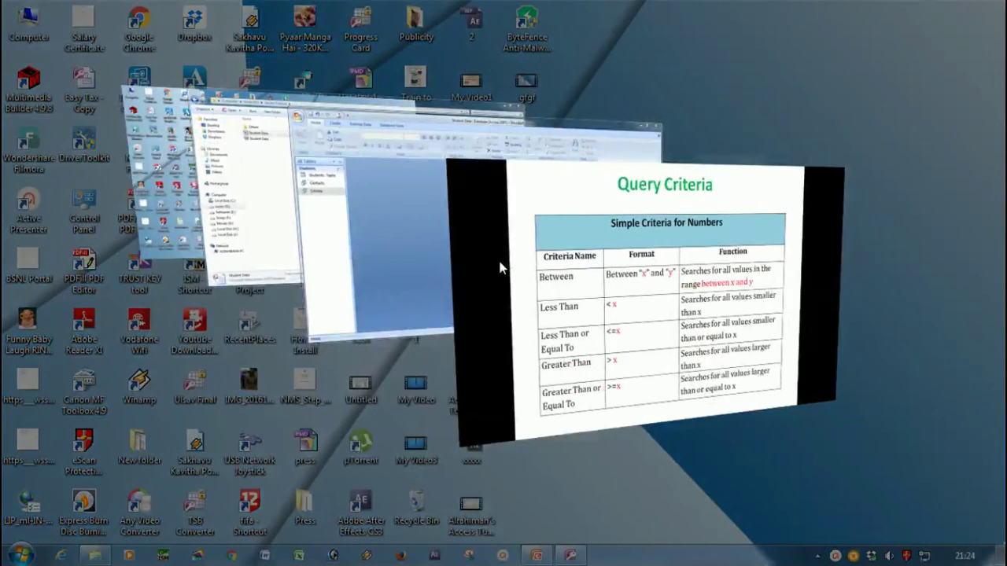
{"action": "key", "text": "super+Tab"}
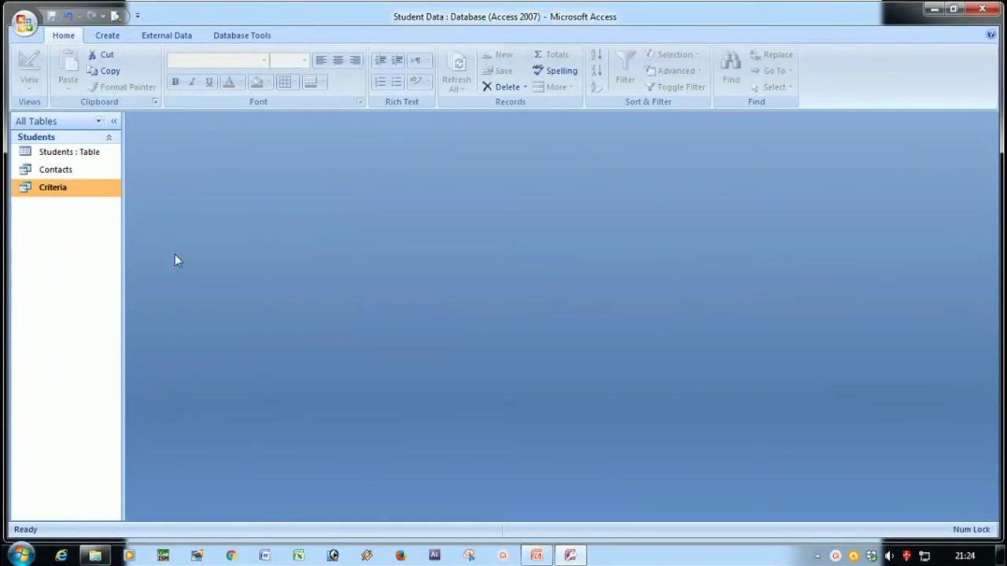
{"action": "right_click", "coordinate": [71, 189]}
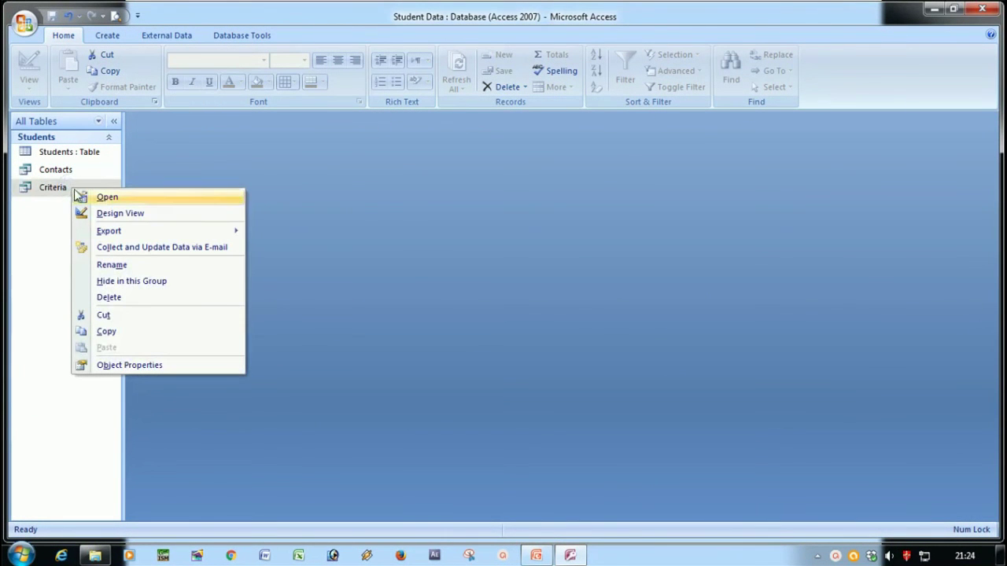
{"action": "left_click", "coordinate": [122, 214]}
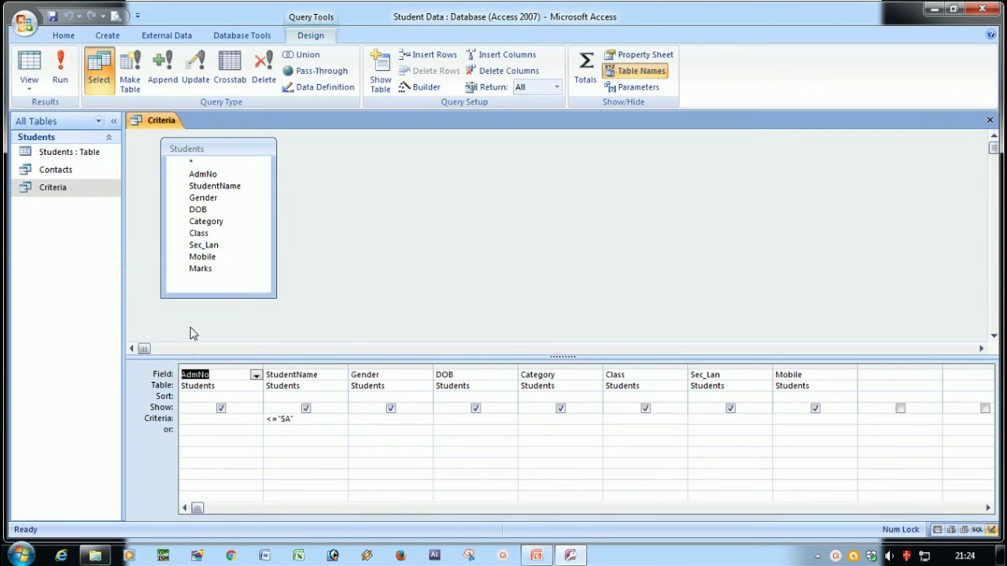
Delete the <="SA" criterion from the StudentName column.
{"action": "left_click_drag", "start_coordinate": [303, 420], "coordinate": [266, 419]}
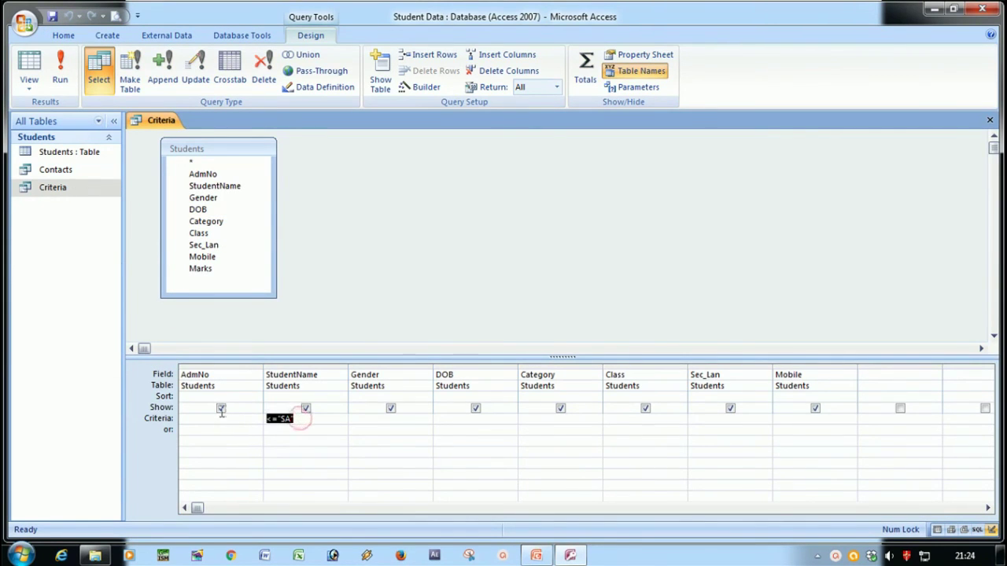
{"action": "key", "text": "Delete"}
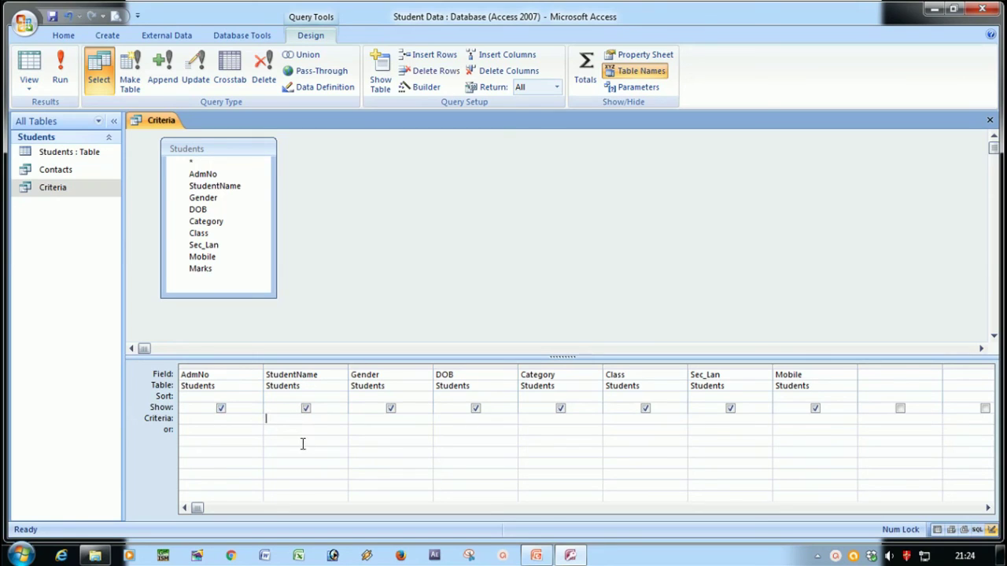
{"action": "left_click", "coordinate": [332, 451]}
Add the Marks field to the first empty column of the query after Mobile.
{"action": "left_click", "coordinate": [873, 376]}
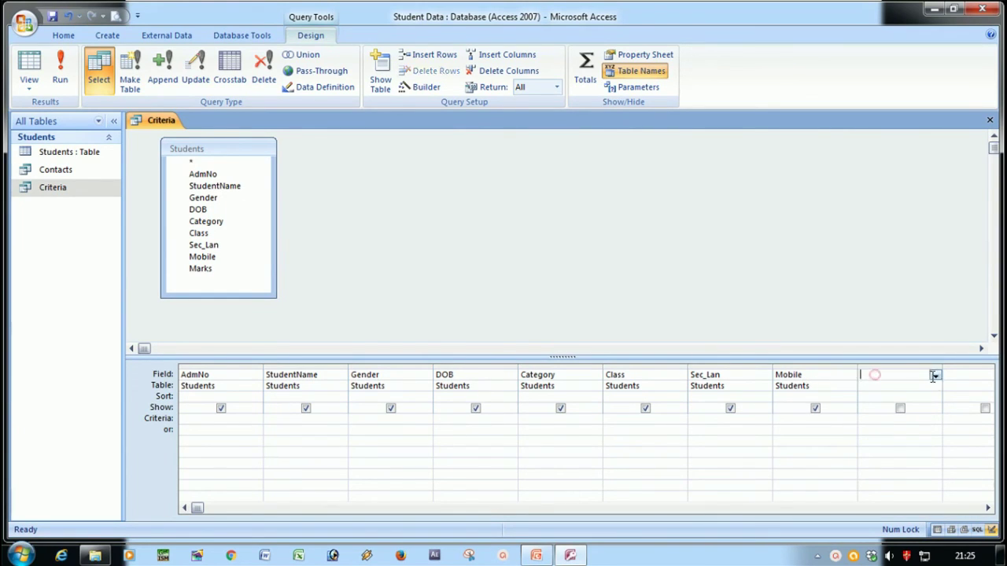
{"action": "left_click", "coordinate": [935, 376]}
{"action": "left_click", "coordinate": [898, 478]}
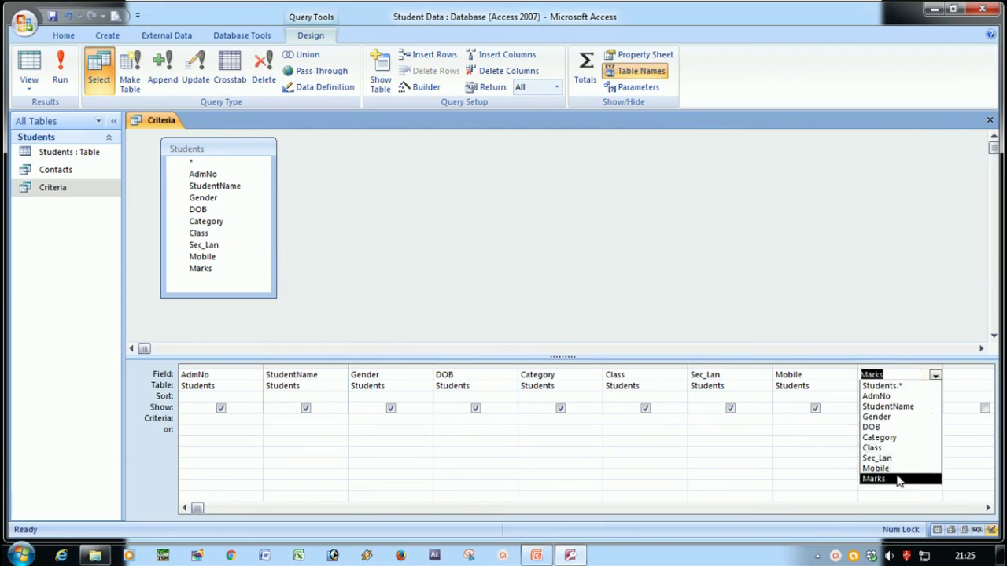
{"action": "left_click", "coordinate": [626, 465]}
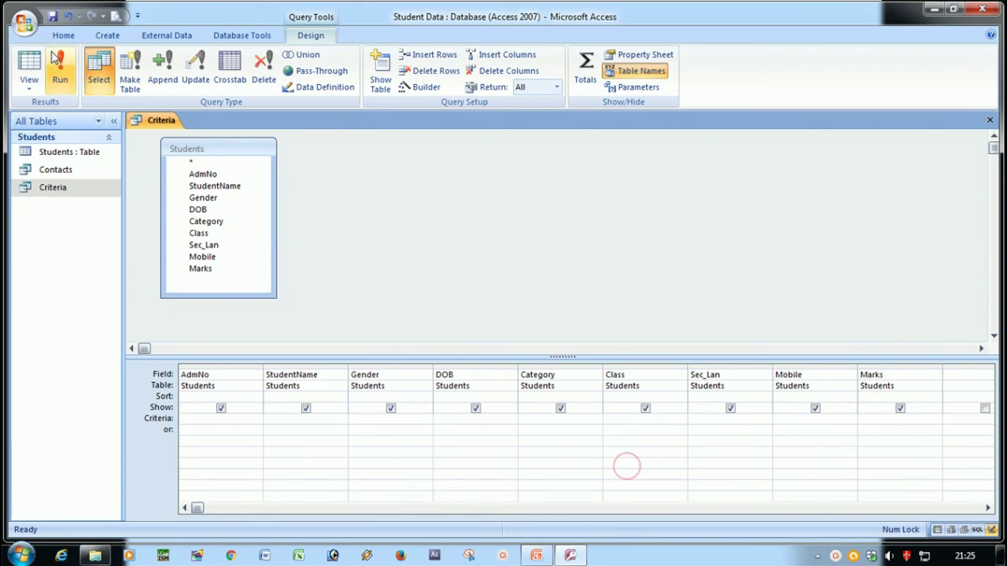
Run the query without criteria and look through the Marks values and the total number of records.
{"action": "left_click", "coordinate": [60, 69]}
{"action": "scroll", "coordinate": [420, 473], "scroll_direction": "down", "scroll_amount": 4}
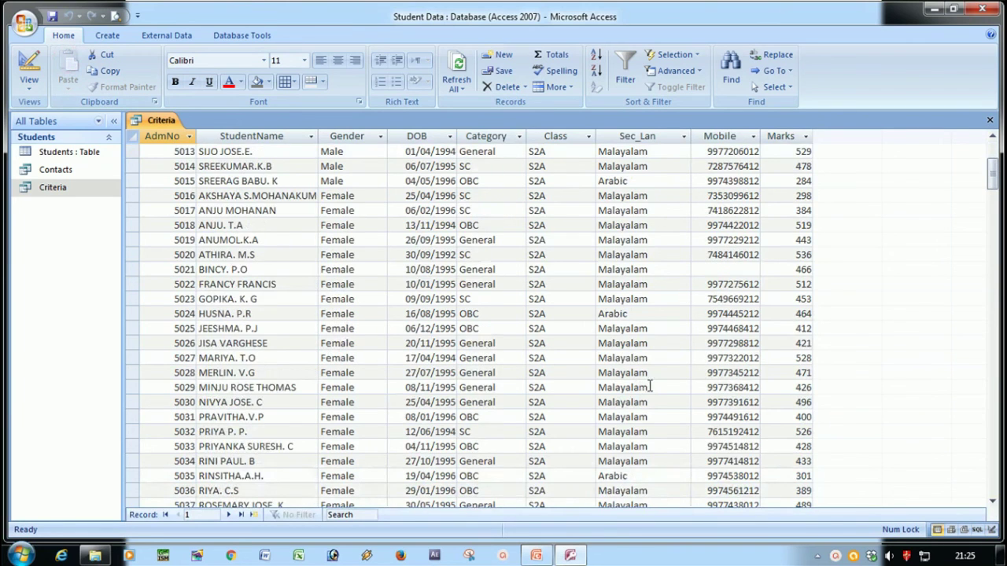
{"action": "scroll", "coordinate": [252, 479], "scroll_direction": "down", "scroll_amount": 16}
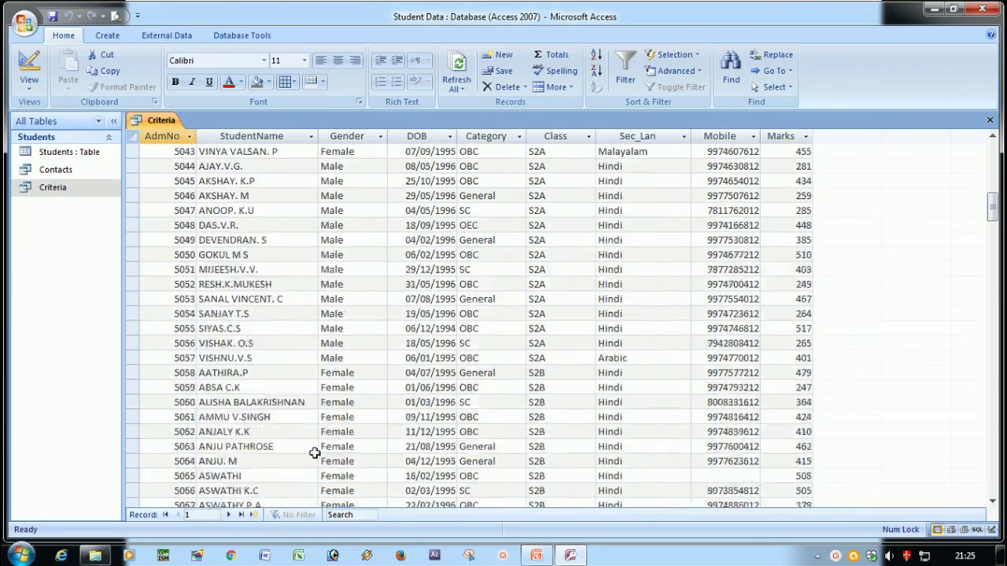
{"action": "scroll", "coordinate": [325, 446], "scroll_direction": "down", "scroll_amount": 19}
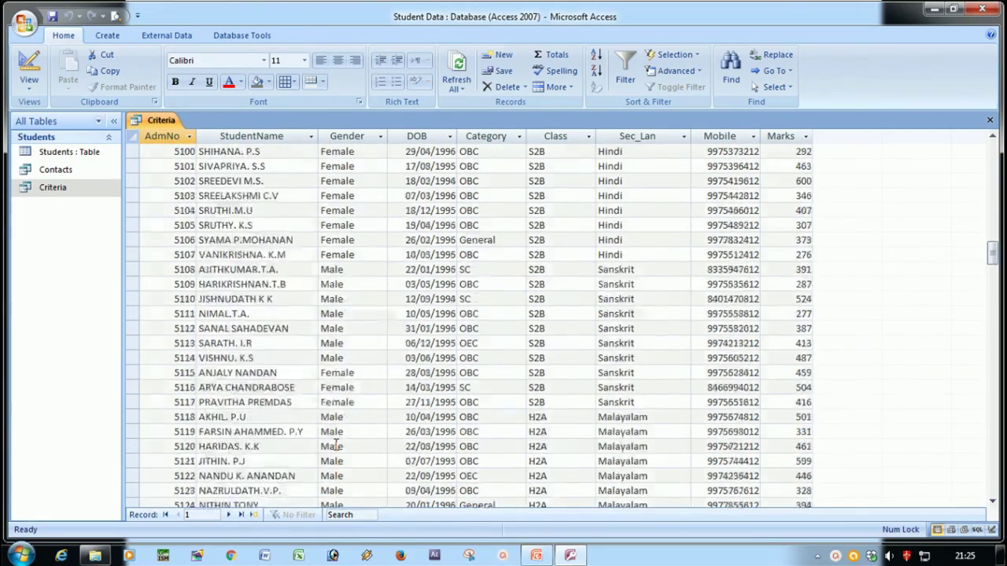
{"action": "scroll", "coordinate": [338, 444], "scroll_direction": "down", "scroll_amount": 20}
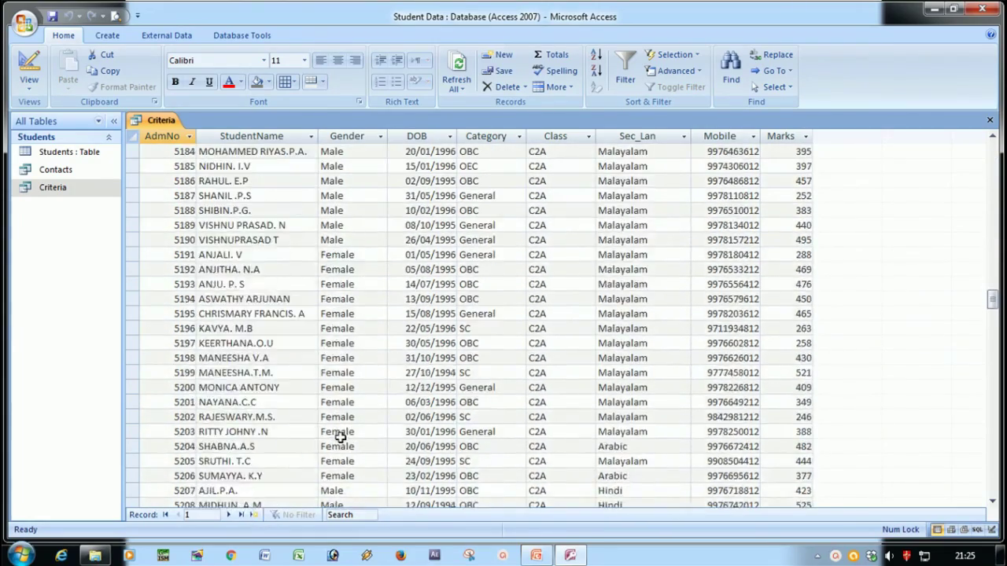
{"action": "left_click", "coordinate": [354, 446]}
{"action": "scroll", "coordinate": [358, 440], "scroll_direction": "down", "scroll_amount": 16}
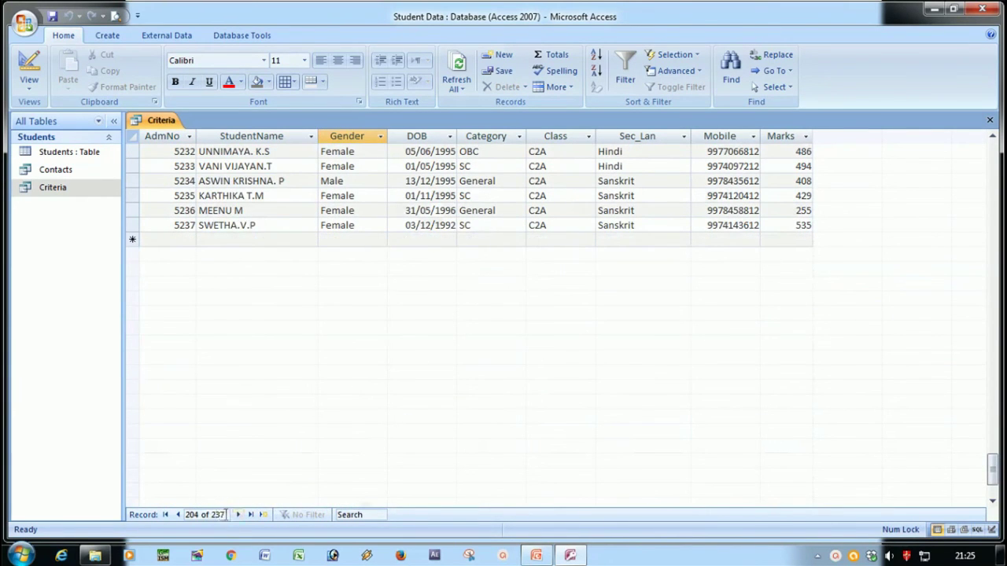
{"action": "scroll", "coordinate": [901, 396], "scroll_direction": "up", "scroll_amount": 14}
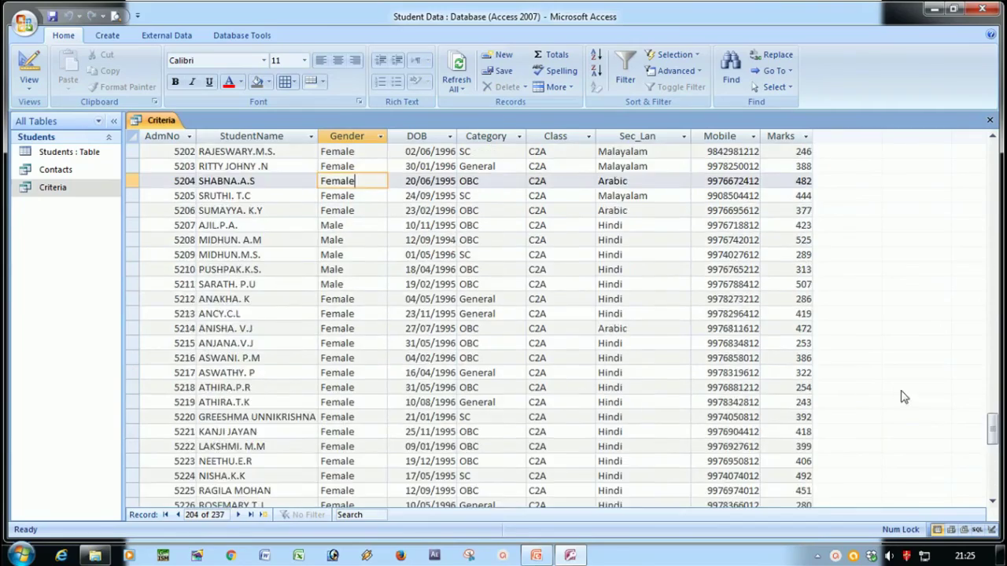
{"action": "scroll", "coordinate": [889, 395], "scroll_direction": "up", "scroll_amount": 20}
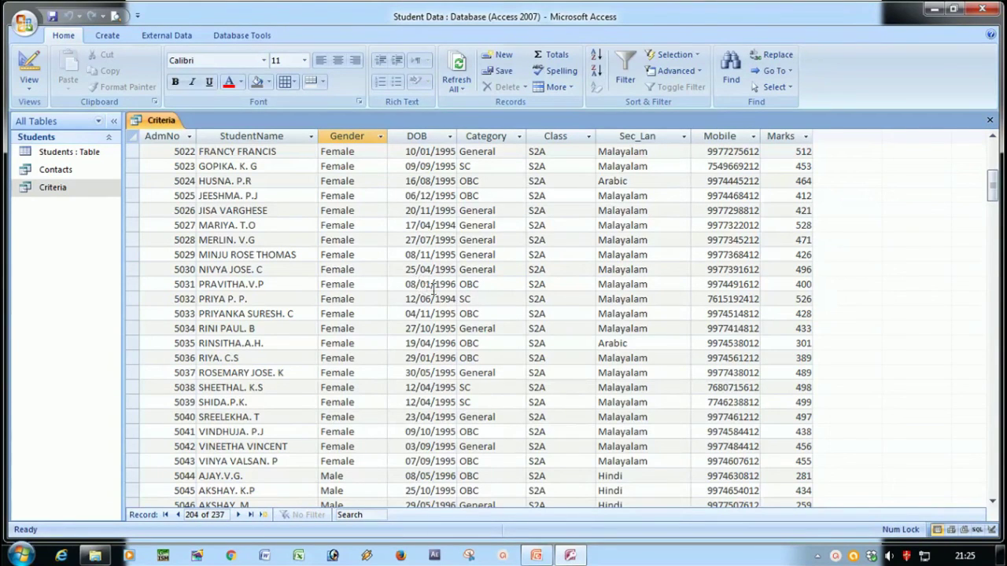
Return to design view and set the Marks criterion to =400.
{"action": "left_click", "coordinate": [28, 82]}
{"action": "left_click", "coordinate": [53, 245]}
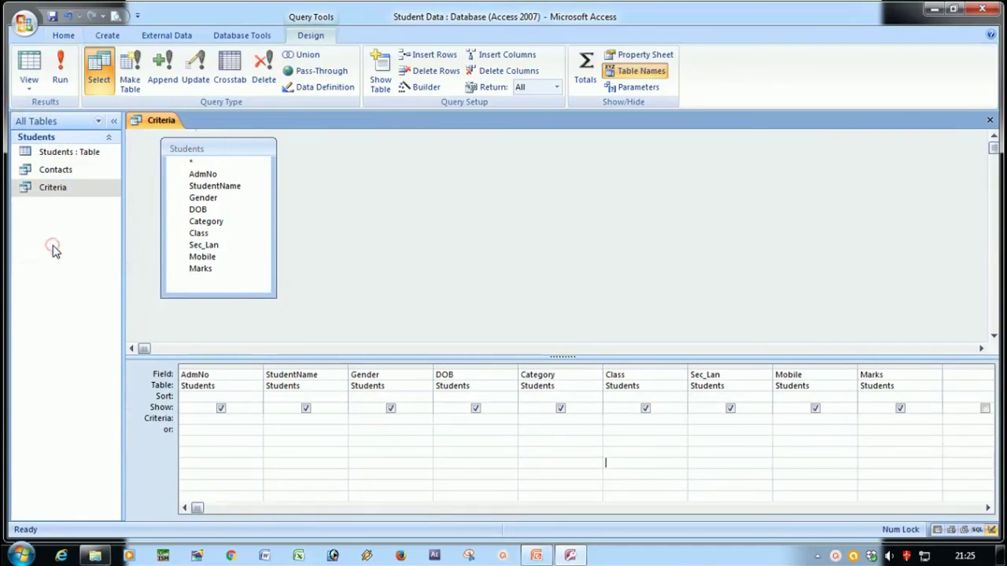
{"action": "left_click", "coordinate": [879, 419]}
{"action": "type", "text": "=400"}
Run the query, check that the result has Marks equal to 400, and return to design view.
{"action": "left_click", "coordinate": [61, 68]}
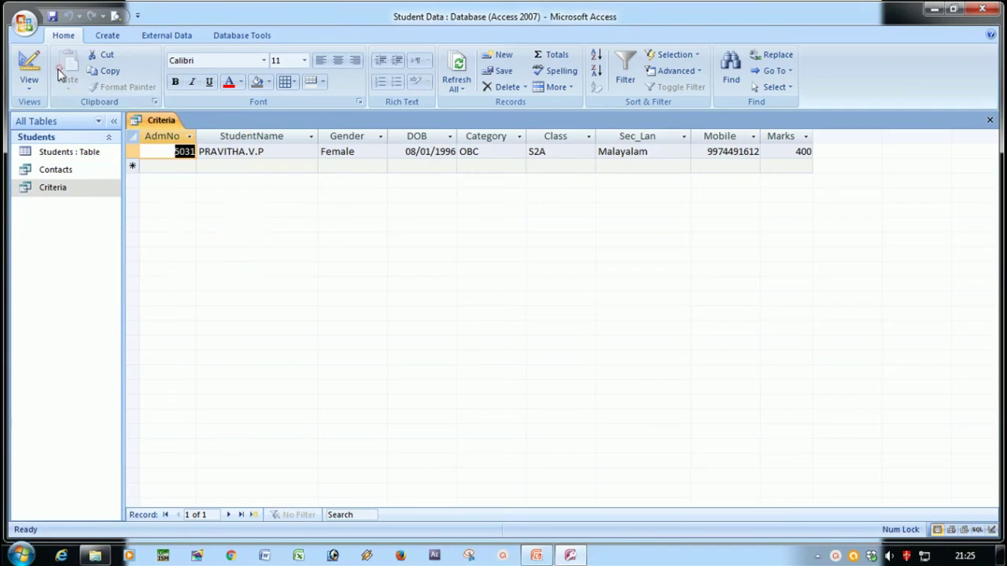
{"action": "double_click", "coordinate": [793, 152]}
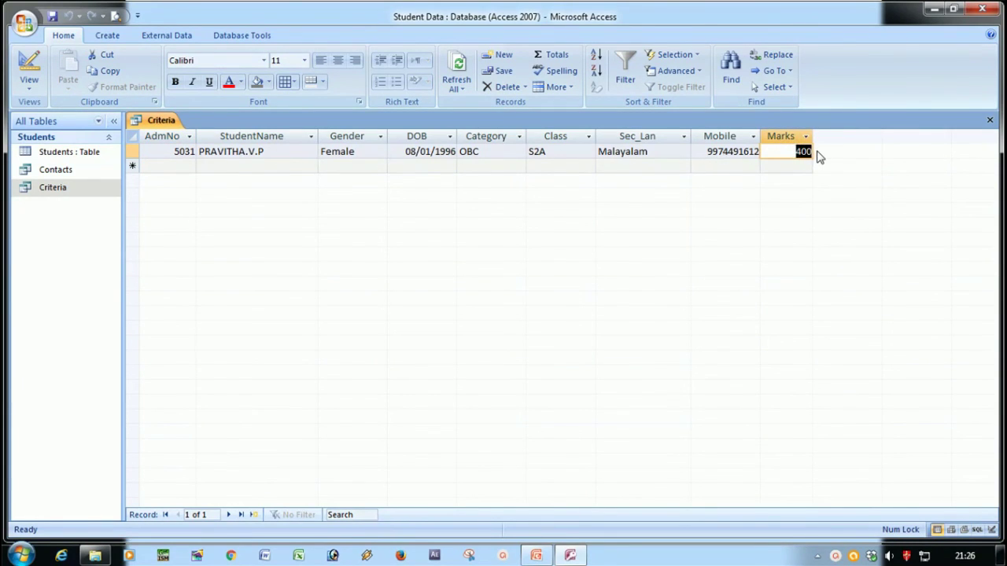
{"action": "left_click", "coordinate": [33, 73]}
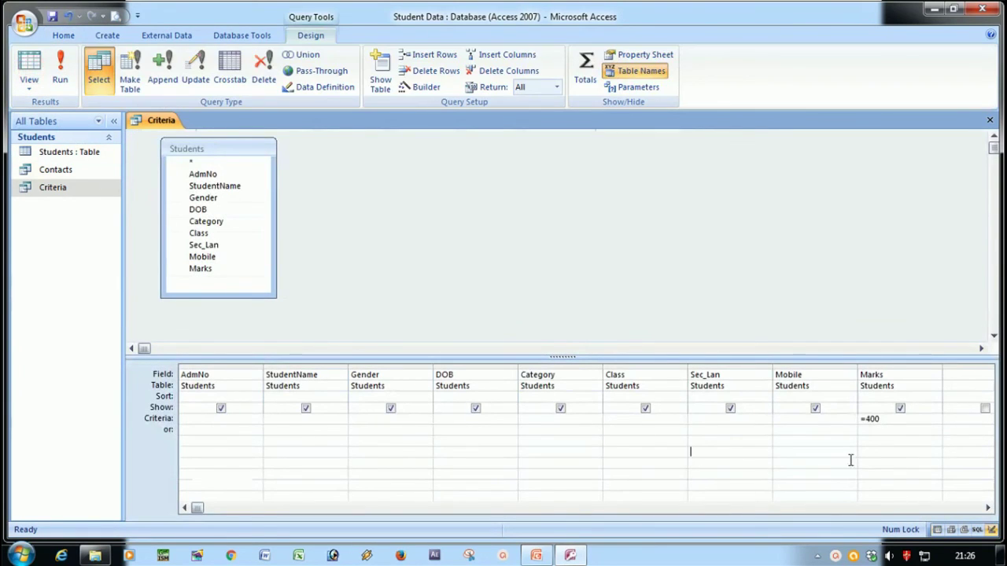
Set the Marks criterion to >400 and run the query.
{"action": "left_click_drag", "start_coordinate": [868, 420], "coordinate": [861, 419]}
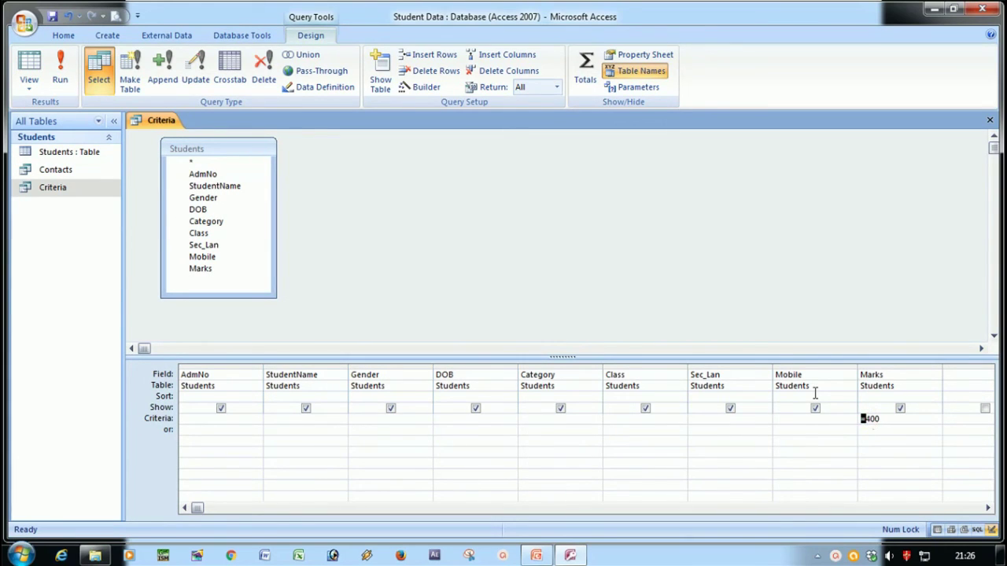
{"action": "left_click", "coordinate": [795, 433]}
{"action": "left_click", "coordinate": [60, 69]}
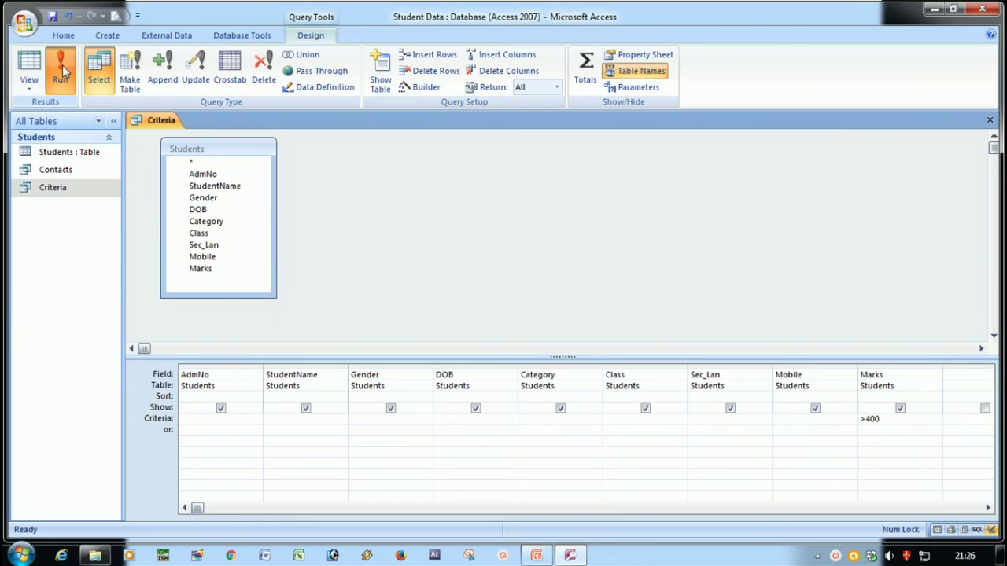
Look through the Marks values and the record count of the >400 query result.
{"action": "scroll", "coordinate": [816, 244], "scroll_direction": "down", "scroll_amount": 20}
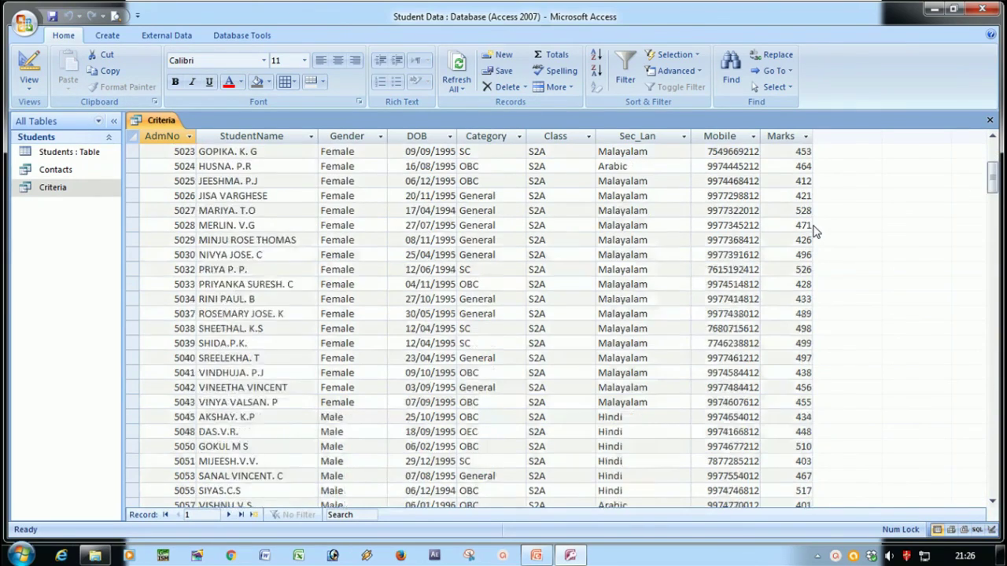
{"action": "scroll", "coordinate": [818, 244], "scroll_direction": "down", "scroll_amount": 20}
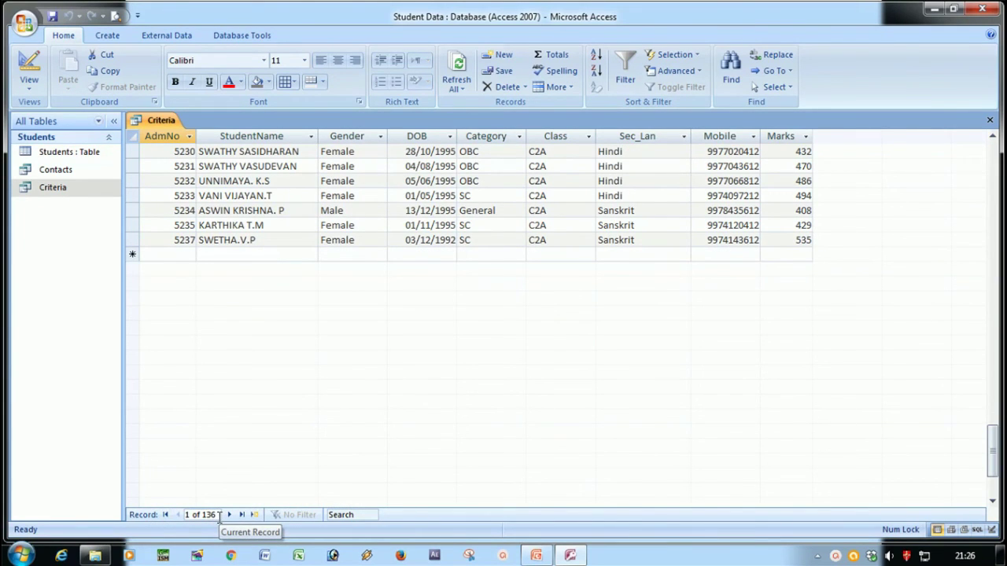
{"action": "scroll", "coordinate": [607, 404], "scroll_direction": "up", "scroll_amount": 15}
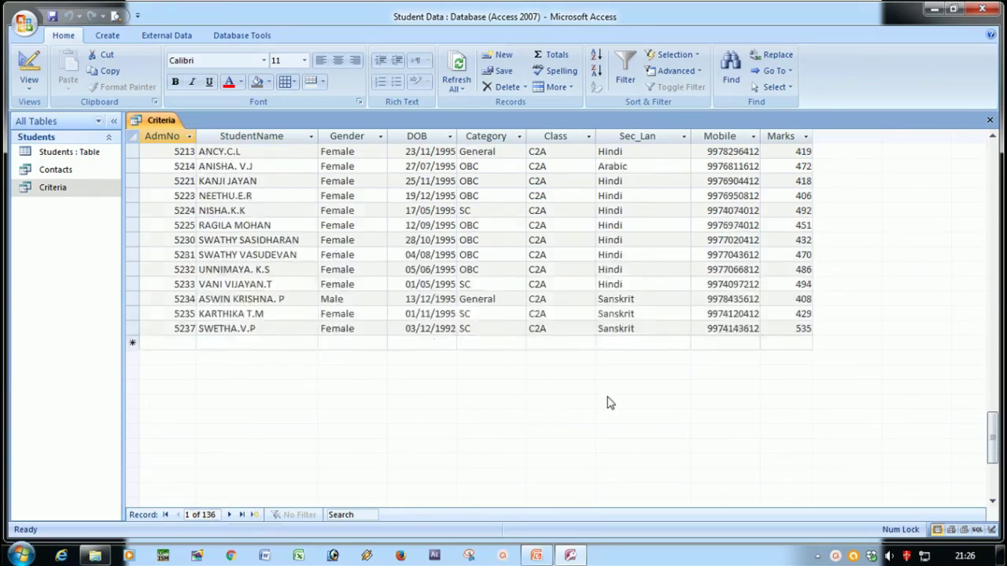
{"action": "scroll", "coordinate": [605, 389], "scroll_direction": "up", "scroll_amount": 20}
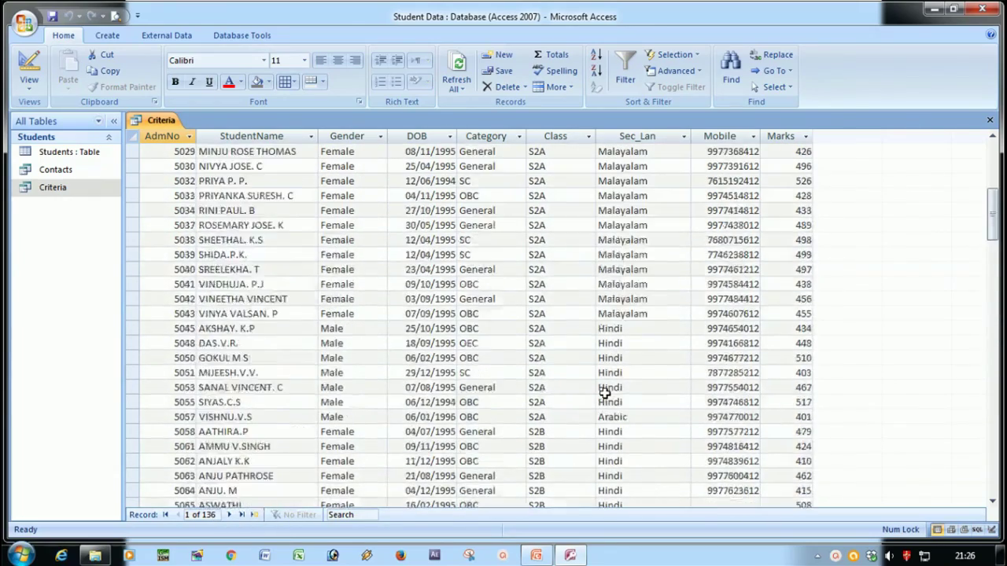
Return to design view, replace the Marks criterion with <250, and run the query.
{"action": "left_click", "coordinate": [30, 67]}
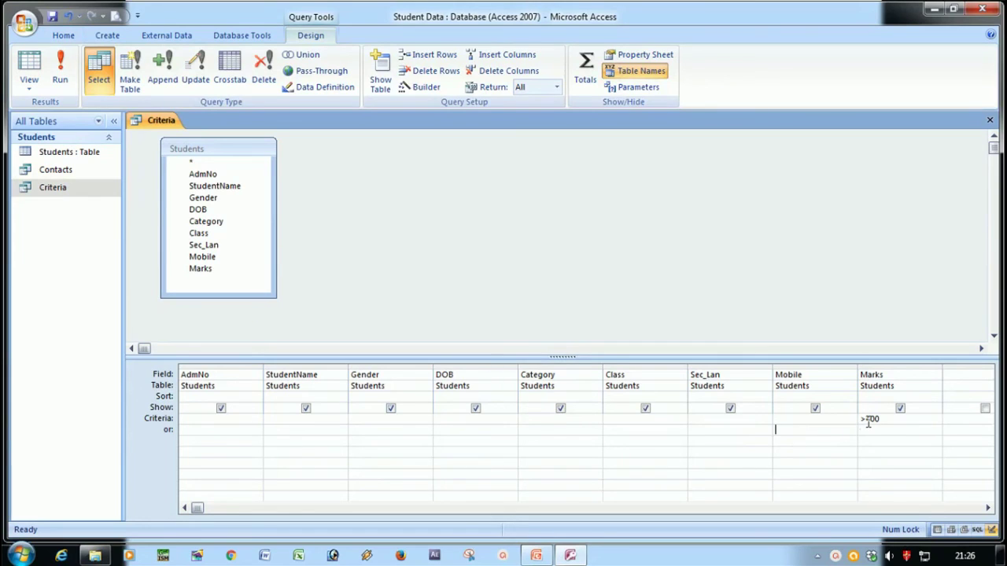
{"action": "left_click_drag", "start_coordinate": [889, 419], "coordinate": [860, 418]}
{"action": "key", "text": "Delete"}
{"action": "left_click", "coordinate": [753, 471]}
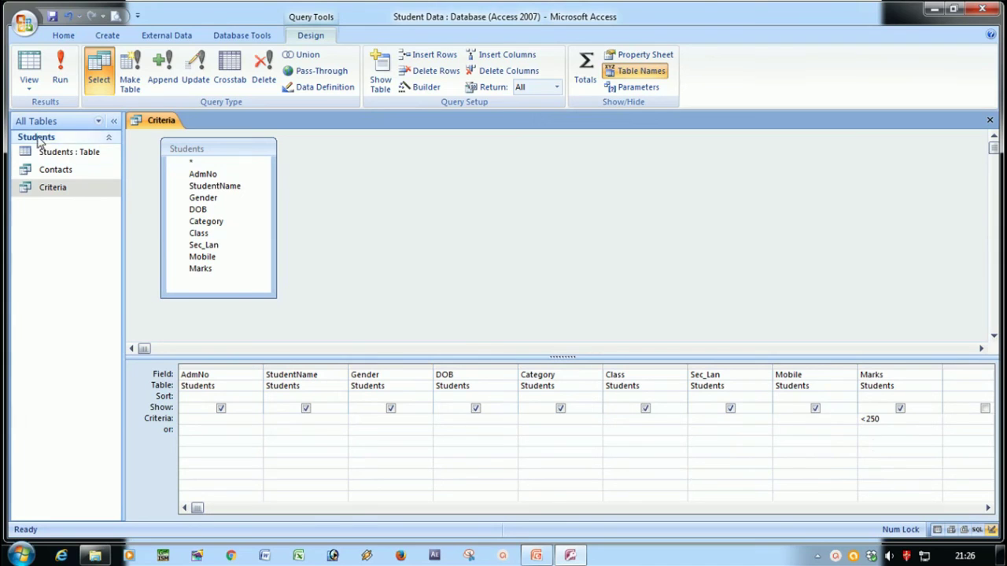
{"action": "left_click", "coordinate": [60, 67]}
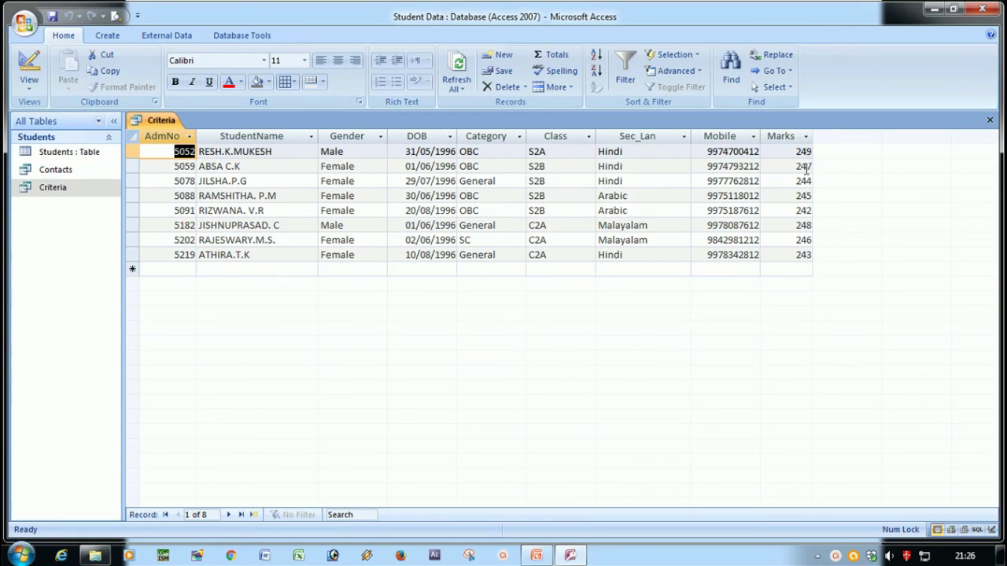
Return to design view, set the Marks criterion to Between 250 And 300, and run the query.
{"action": "left_click", "coordinate": [29, 76]}
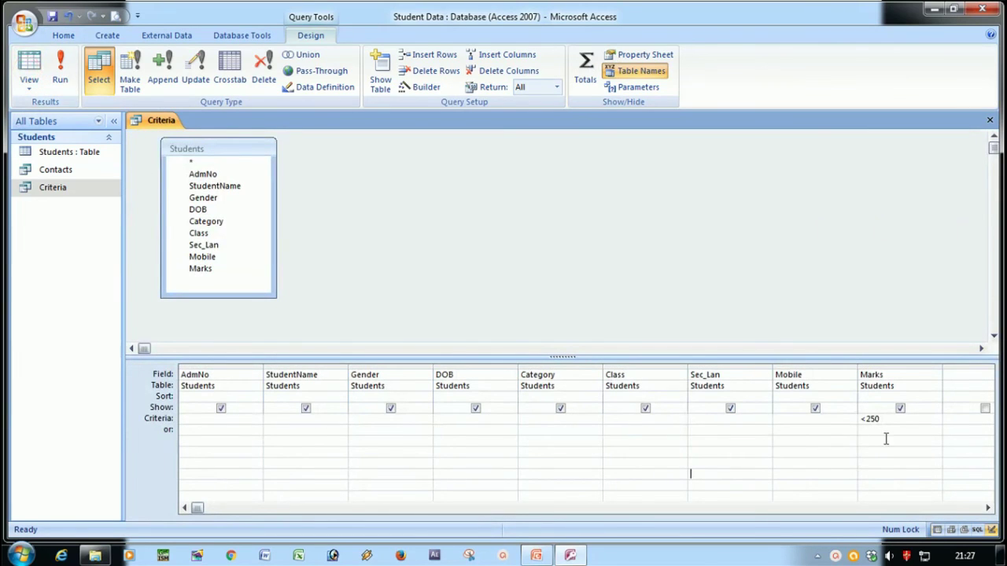
{"action": "double_click", "coordinate": [892, 421]}
{"action": "type", "text": "between"}
{"action": "left_click", "coordinate": [836, 470]}
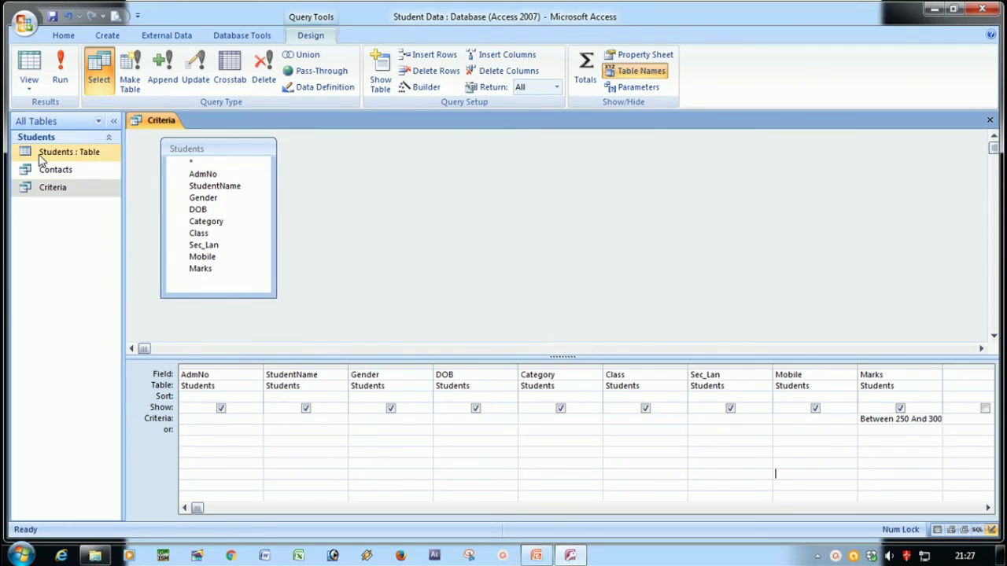
{"action": "left_click", "coordinate": [60, 70]}
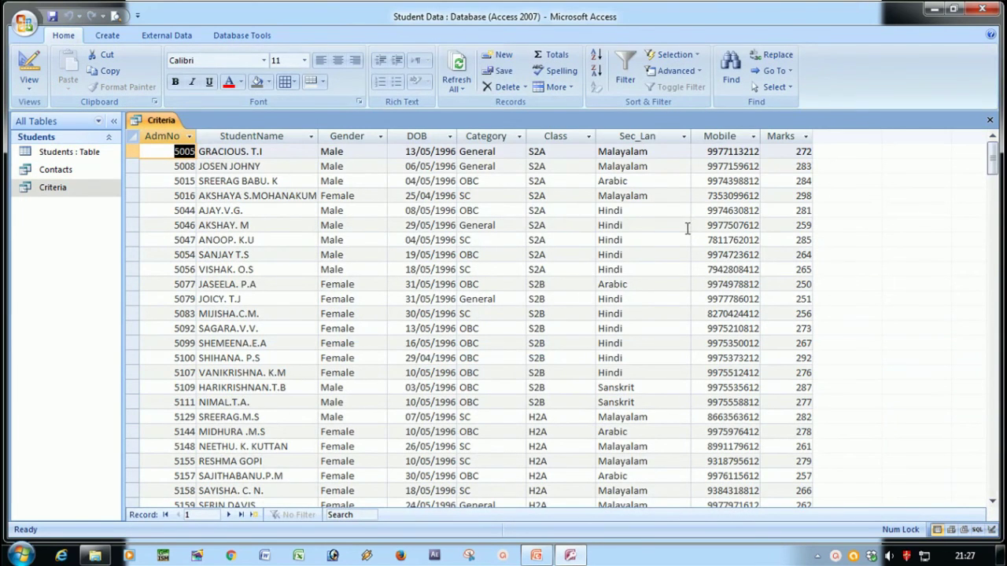
Look through the query result to check that the Marks values lie between 250 and 300.
{"action": "scroll", "coordinate": [804, 225], "scroll_direction": "down", "scroll_amount": 5}
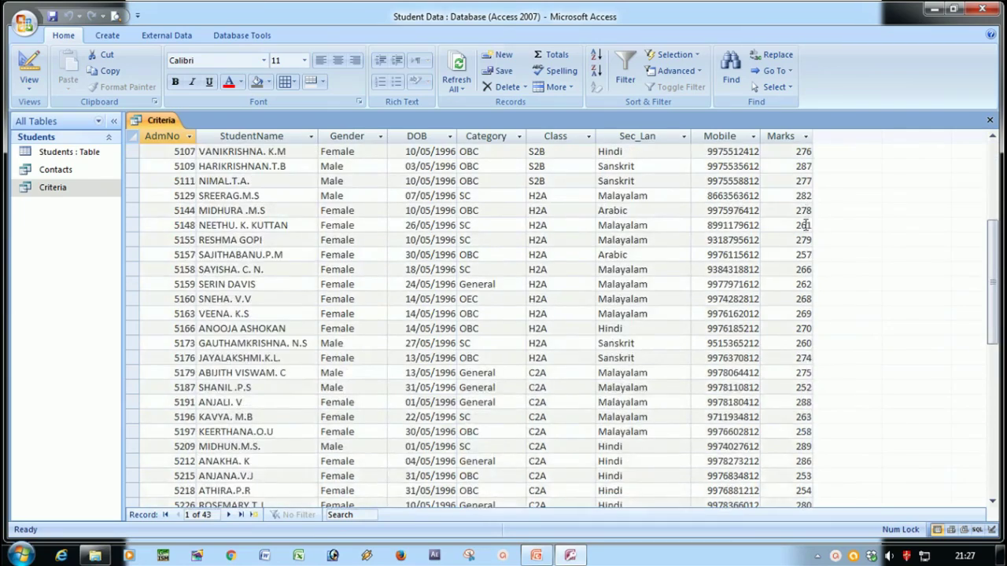
{"action": "scroll", "coordinate": [805, 232], "scroll_direction": "down", "scroll_amount": 4}
{"action": "scroll", "coordinate": [812, 281], "scroll_direction": "up", "scroll_amount": 3}
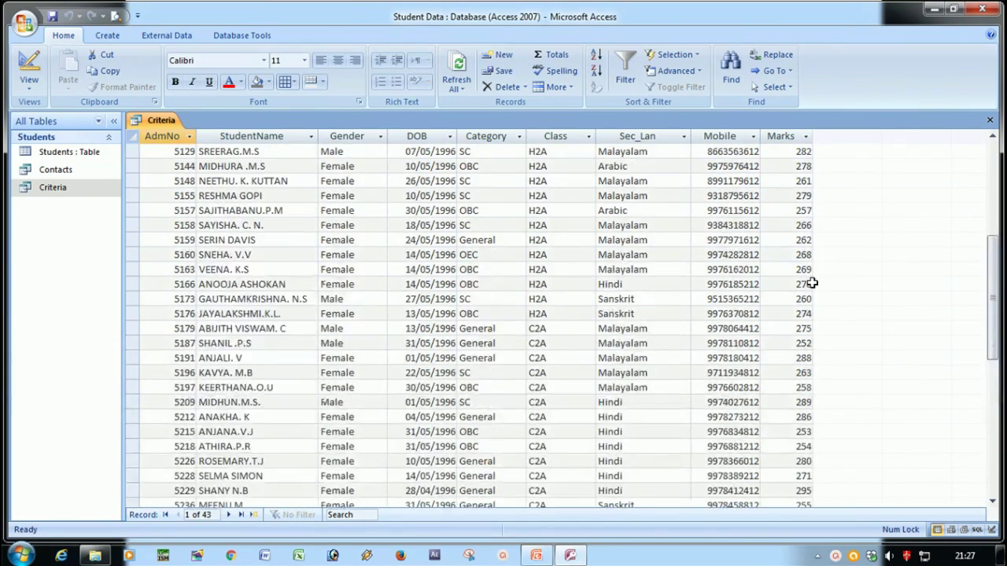
{"action": "scroll", "coordinate": [812, 285], "scroll_direction": "up", "scroll_amount": 7}
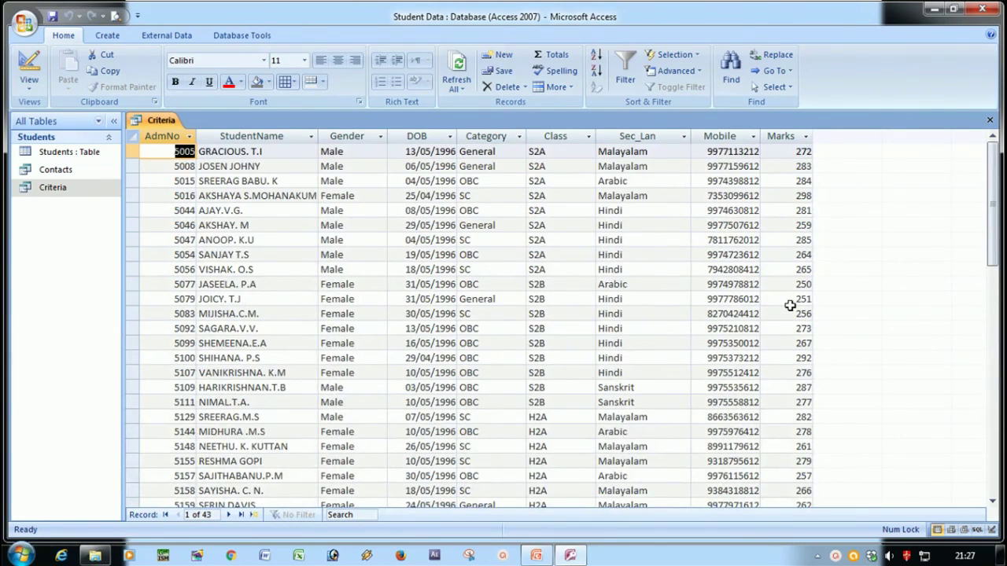
{"action": "scroll", "coordinate": [790, 305], "scroll_direction": "down", "scroll_amount": 9}
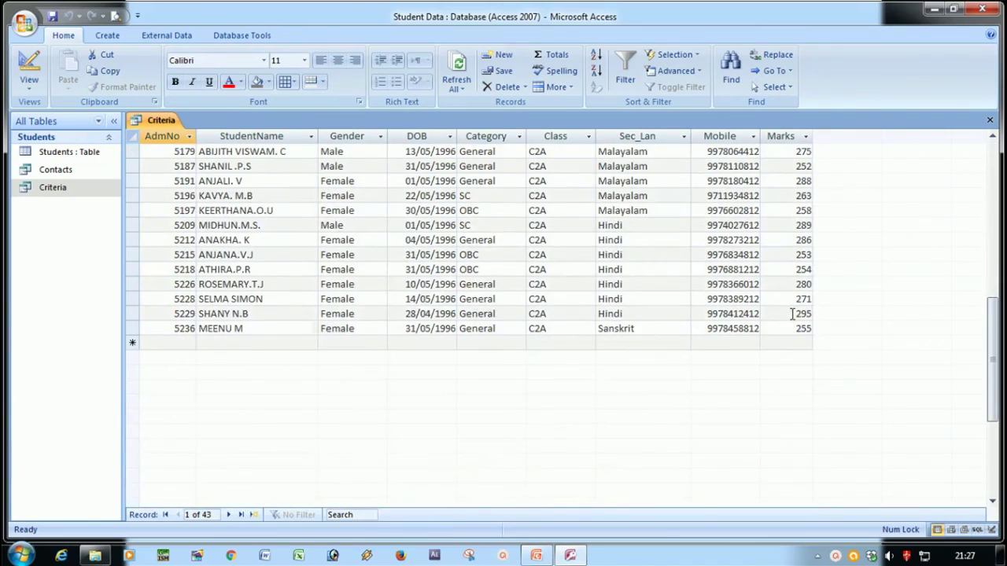
{"action": "scroll", "coordinate": [792, 314], "scroll_direction": "up", "scroll_amount": 9}
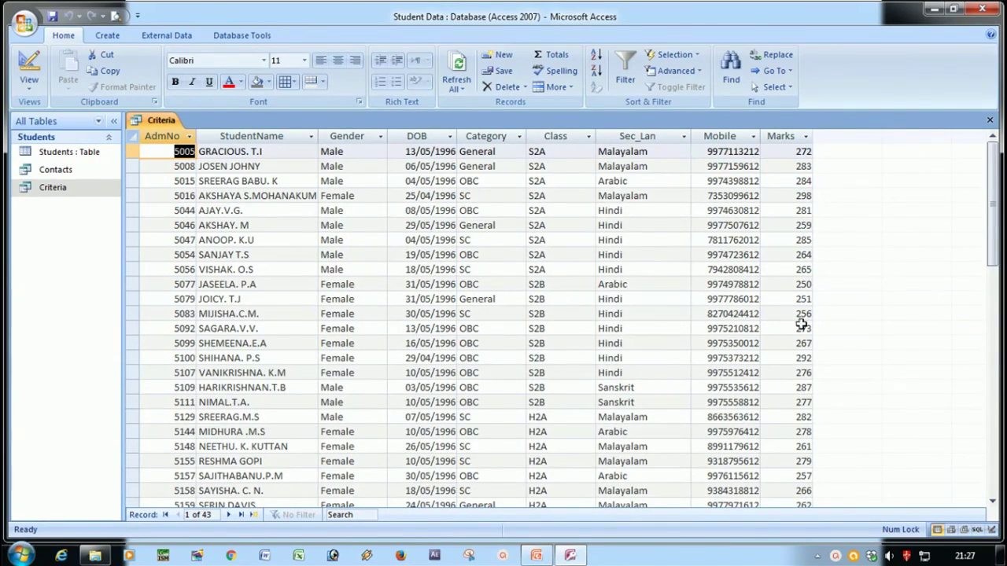
{"action": "left_click", "coordinate": [836, 557]}
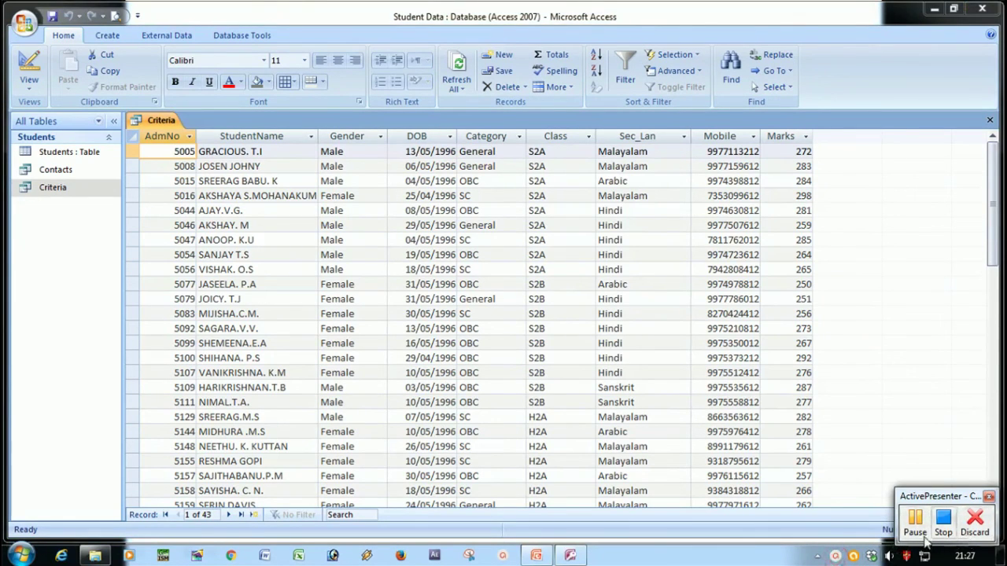
{"action": "left_click", "coordinate": [925, 539]}
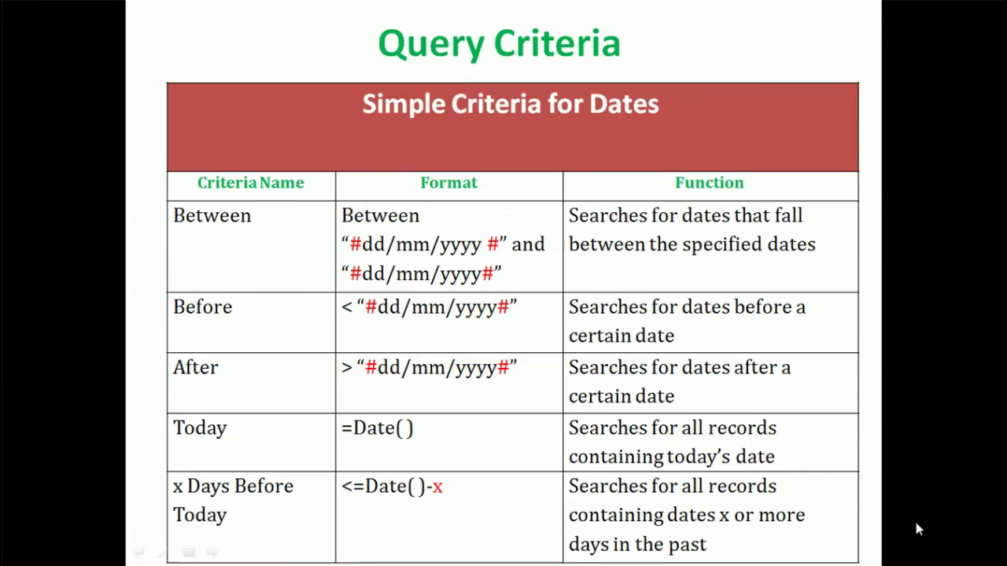
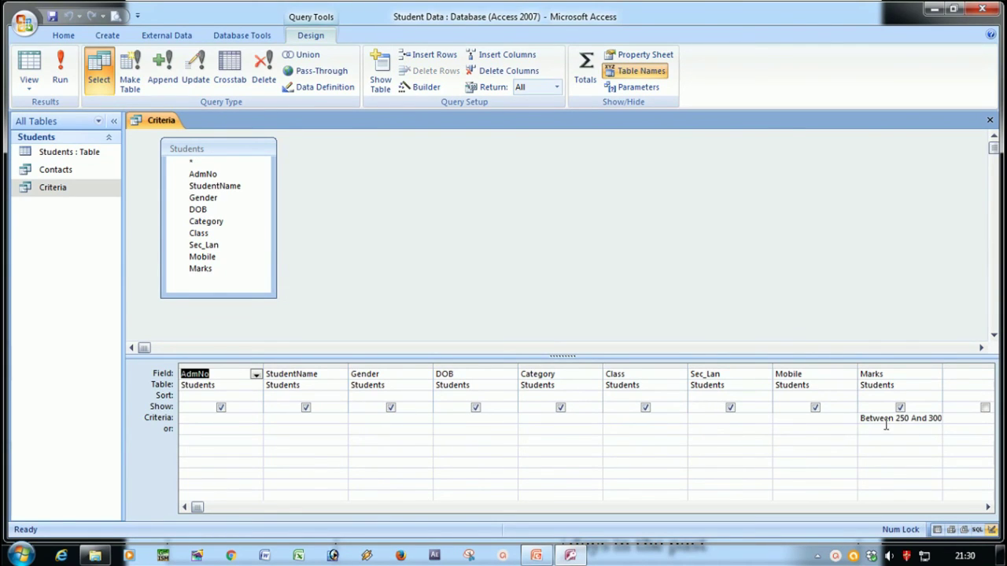
Clear the Between 250 And 300 criterion from the Marks column.
{"action": "left_click_drag", "start_coordinate": [863, 420], "coordinate": [985, 418]}
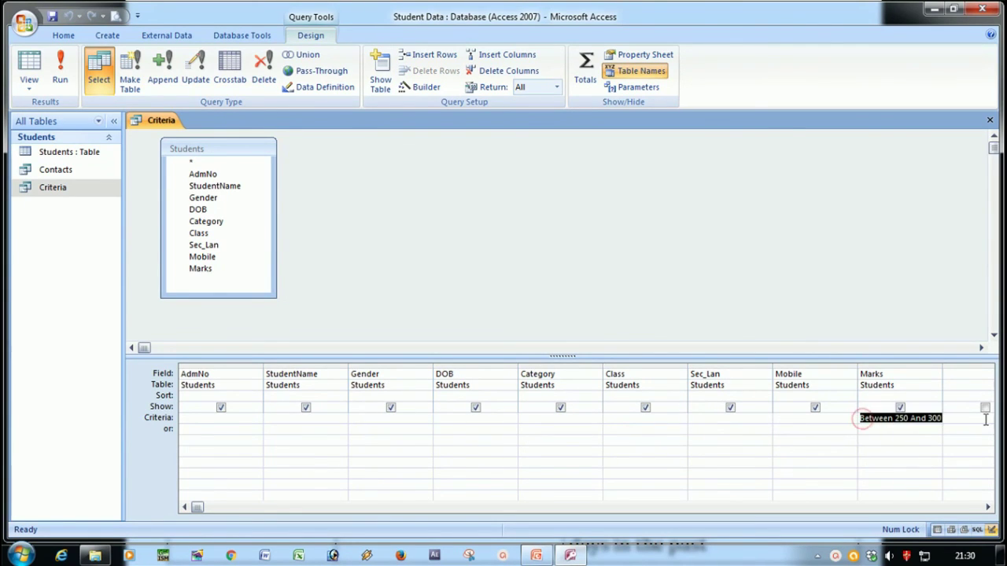
{"action": "key", "text": "Delete"}
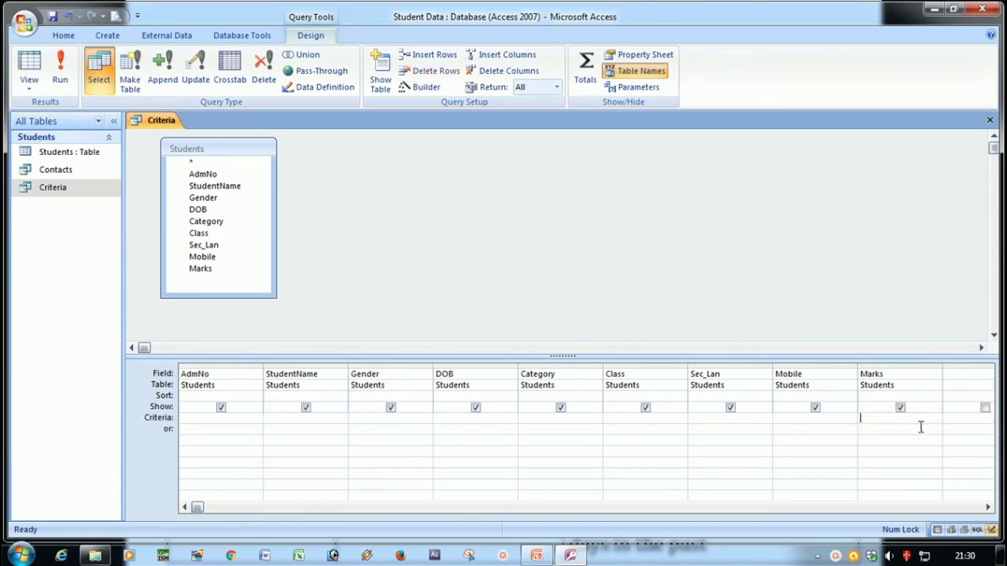
{"action": "left_click", "coordinate": [373, 428]}
{"action": "left_click", "coordinate": [465, 372]}
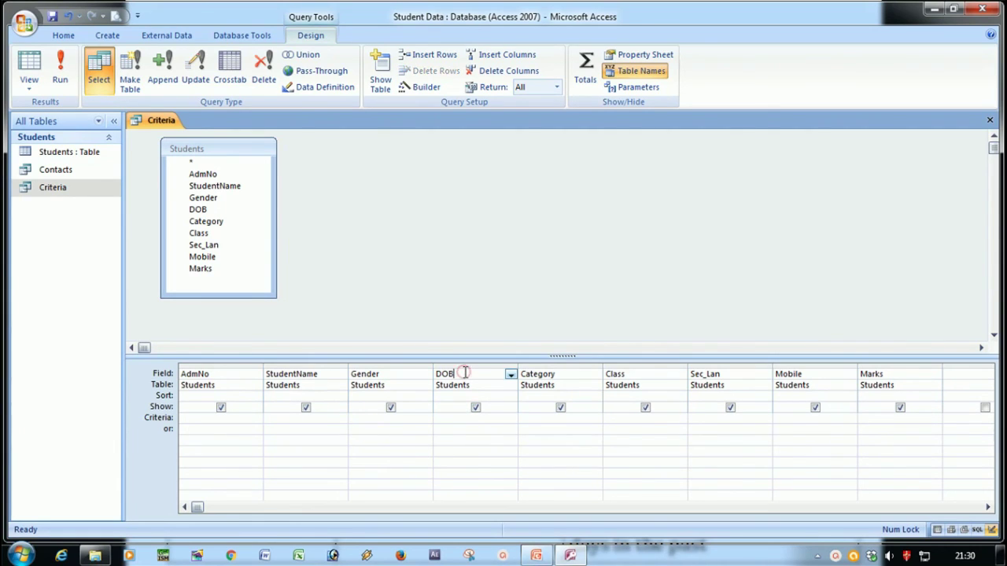
Set the DOB criterion to >#01/01/1995# and run the query.
{"action": "left_click", "coordinate": [450, 420]}
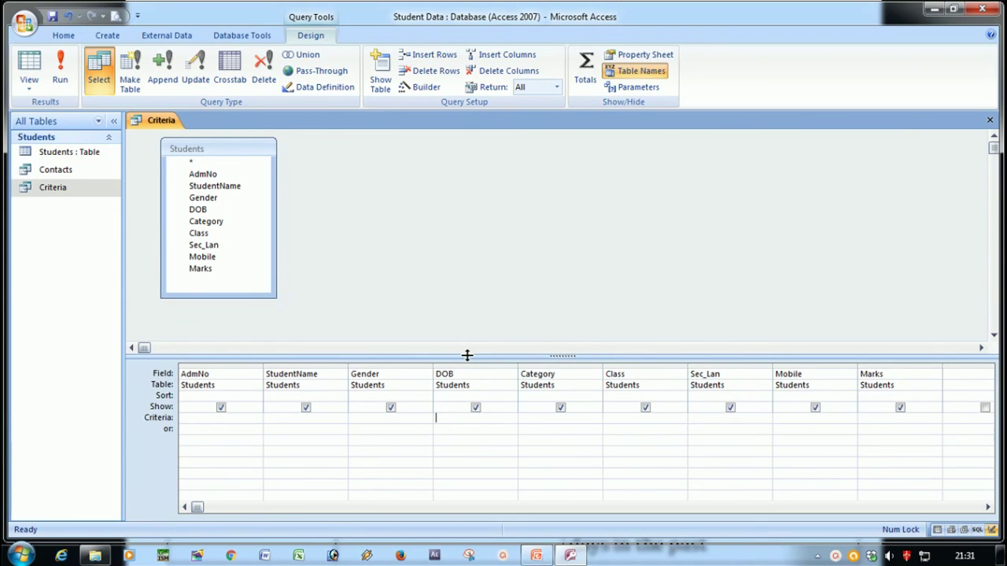
{"action": "type", "text": ">"}
{"action": "type", "text": "#01/01/1995#"}
{"action": "left_click", "coordinate": [478, 452]}
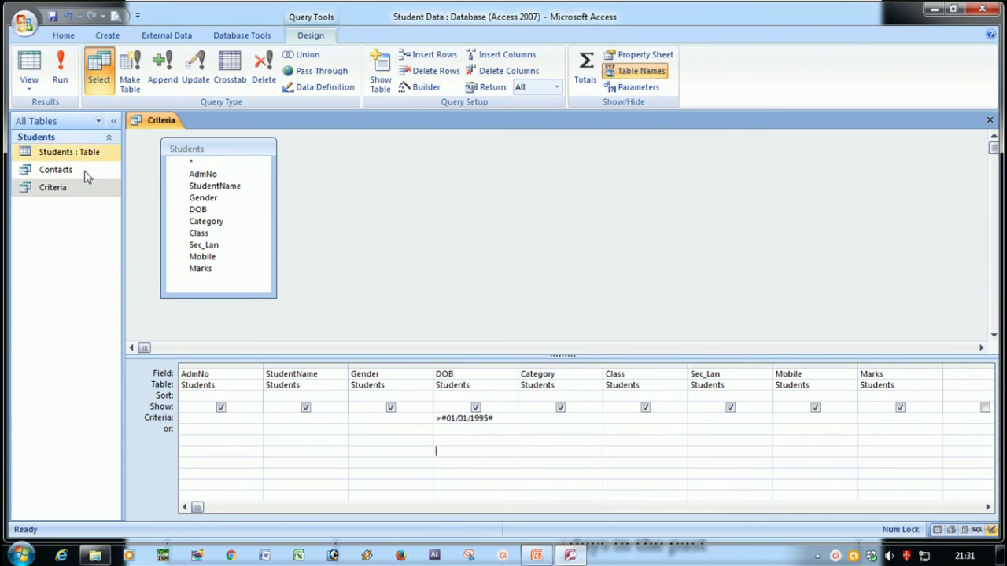
{"action": "left_click", "coordinate": [63, 75]}
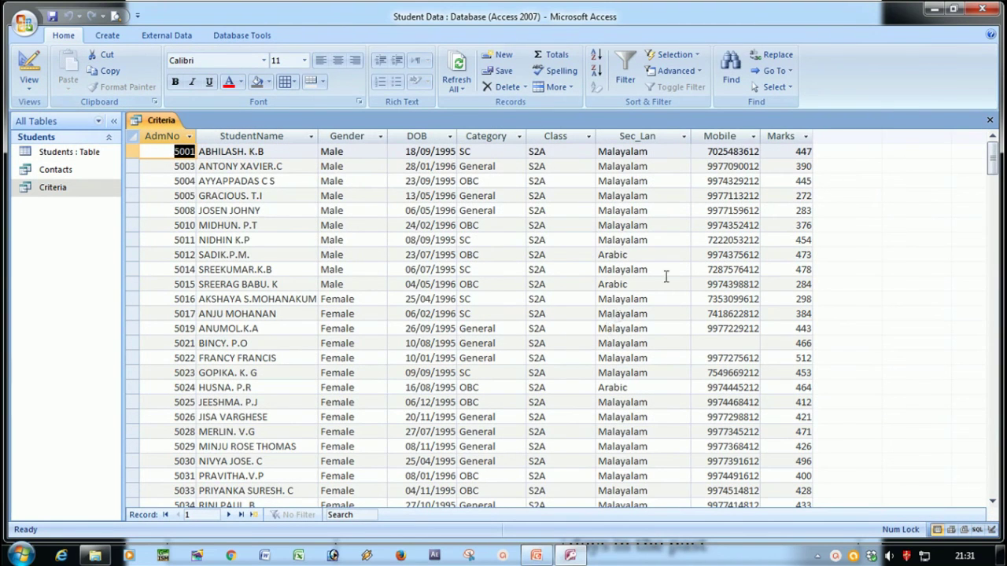
Select the DOB column and look through its dates to check that they are after 01/01/1995.
{"action": "left_click", "coordinate": [431, 135]}
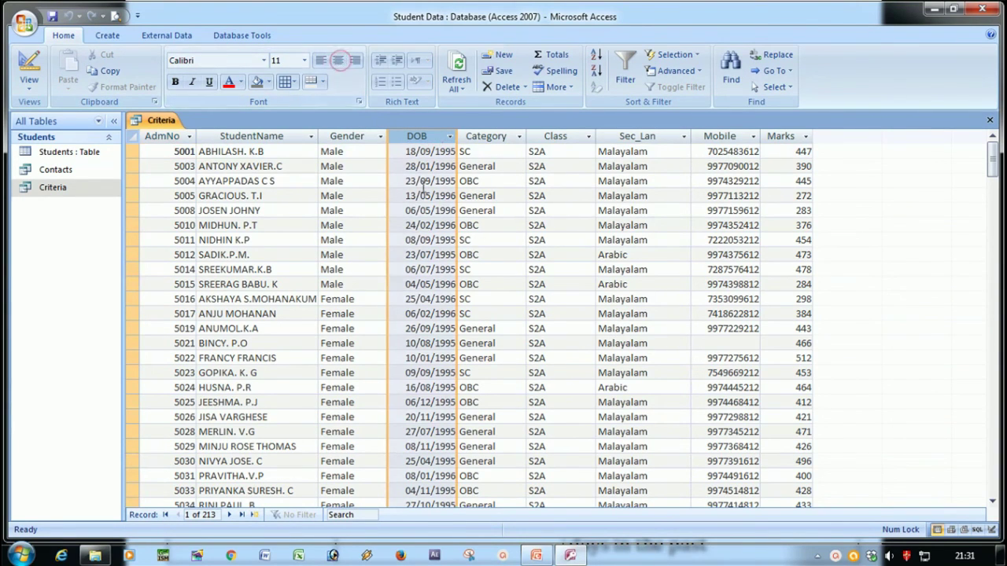
{"action": "scroll", "coordinate": [451, 186], "scroll_direction": "down", "scroll_amount": 1}
{"action": "scroll", "coordinate": [451, 186], "scroll_direction": "down", "scroll_amount": 7}
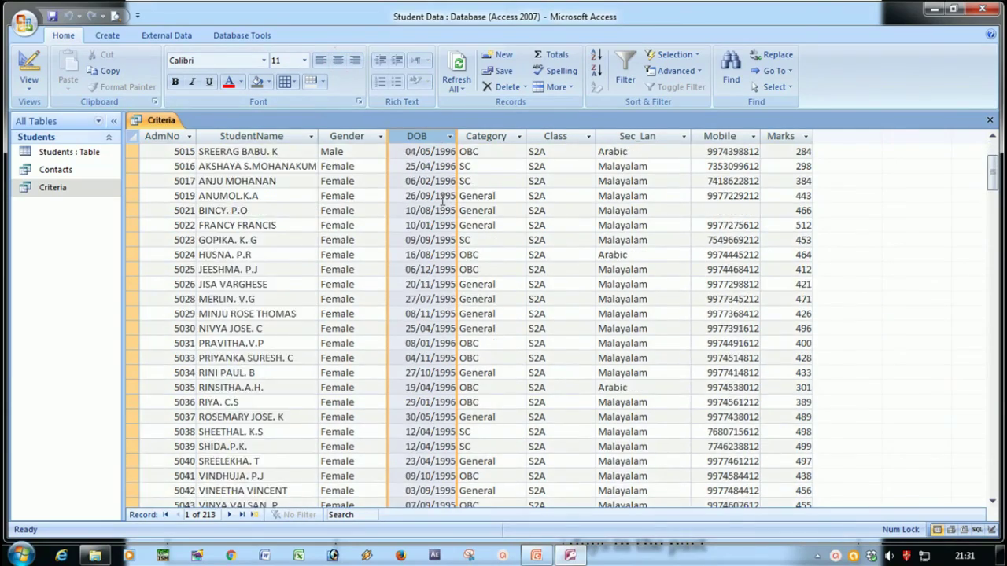
{"action": "scroll", "coordinate": [431, 248], "scroll_direction": "down", "scroll_amount": 10}
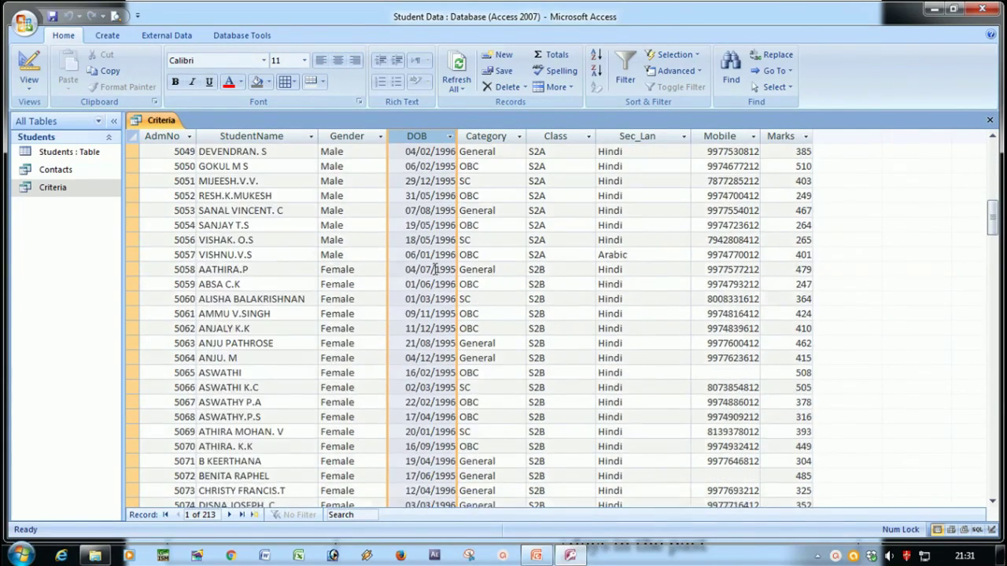
{"action": "scroll", "coordinate": [438, 272], "scroll_direction": "down", "scroll_amount": 10}
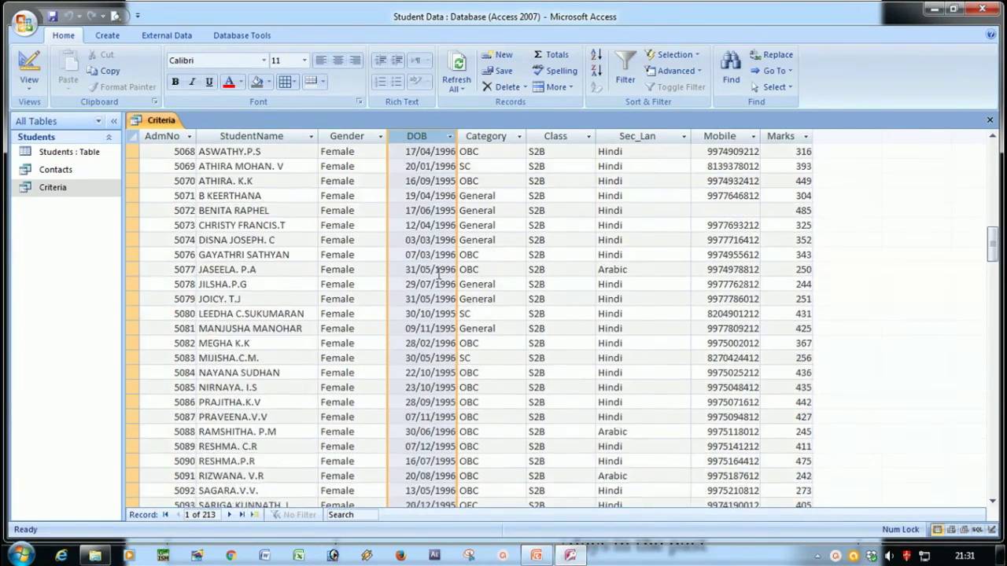
{"action": "scroll", "coordinate": [440, 277], "scroll_direction": "down", "scroll_amount": 10}
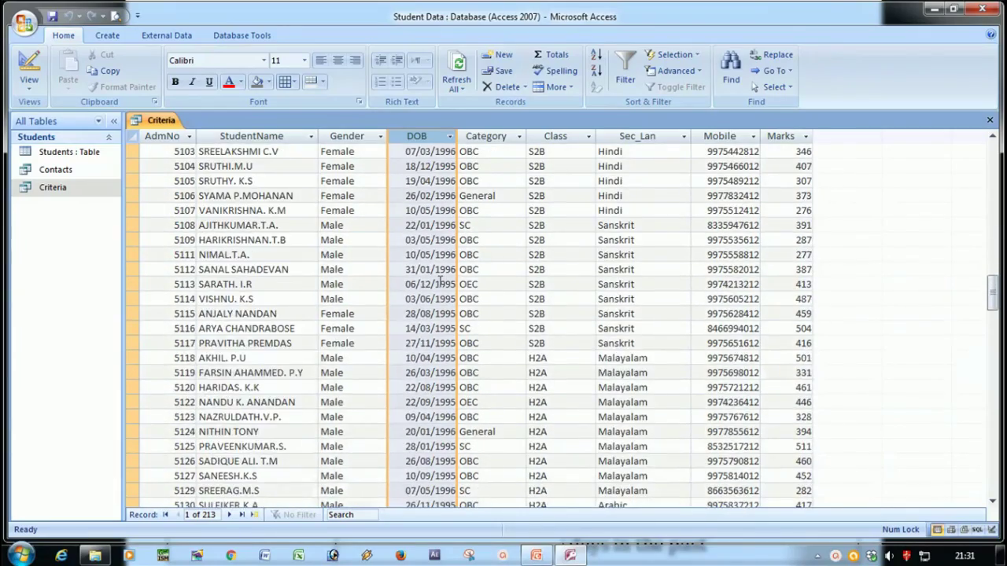
{"action": "scroll", "coordinate": [441, 284], "scroll_direction": "down", "scroll_amount": 14}
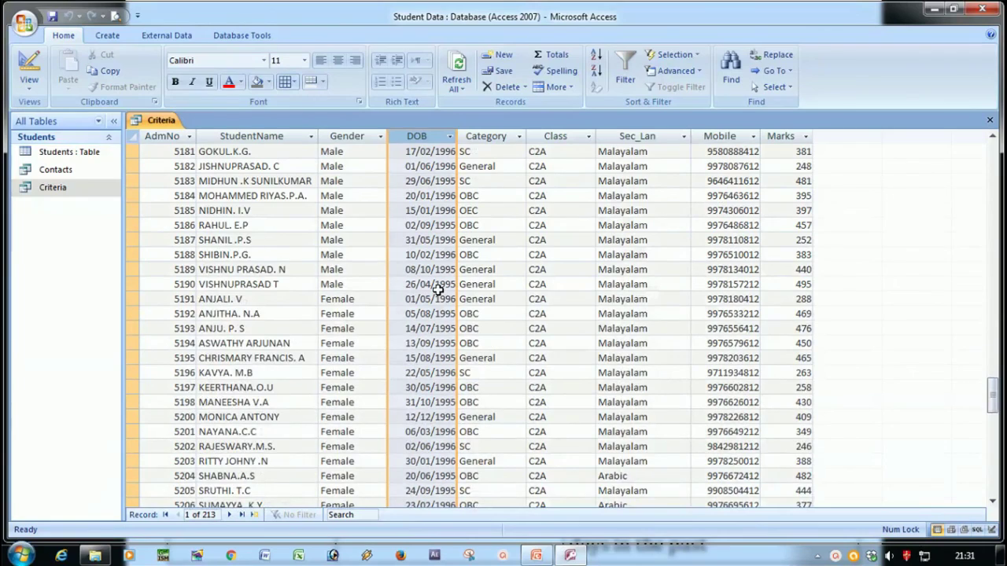
{"action": "scroll", "coordinate": [438, 290], "scroll_direction": "down", "scroll_amount": 4}
{"action": "scroll", "coordinate": [438, 291], "scroll_direction": "down", "scroll_amount": 6}
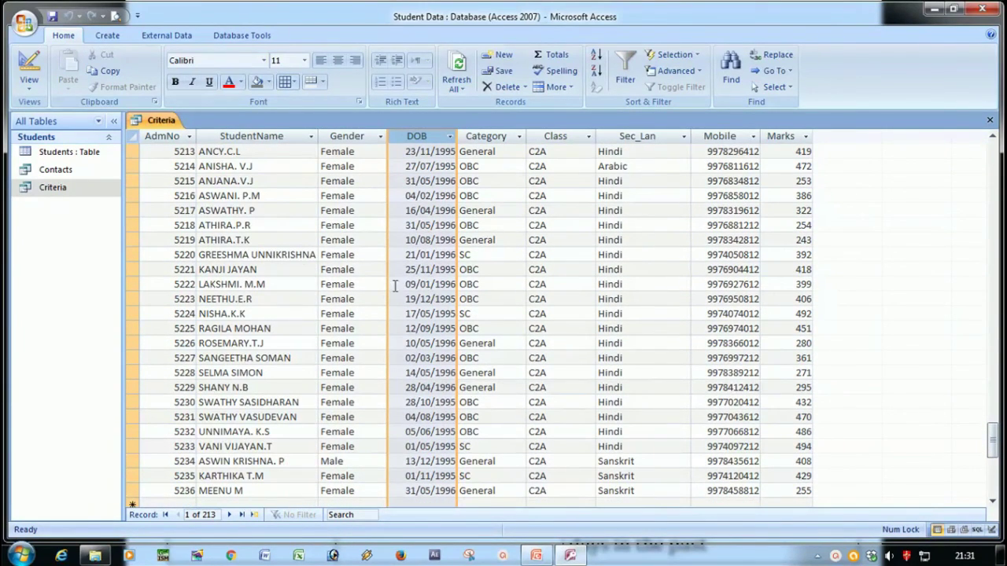
Return to the query design and set the DOB criterion to Between #01/01/1995# and #31/01/1995#.
{"action": "left_click", "coordinate": [31, 79]}
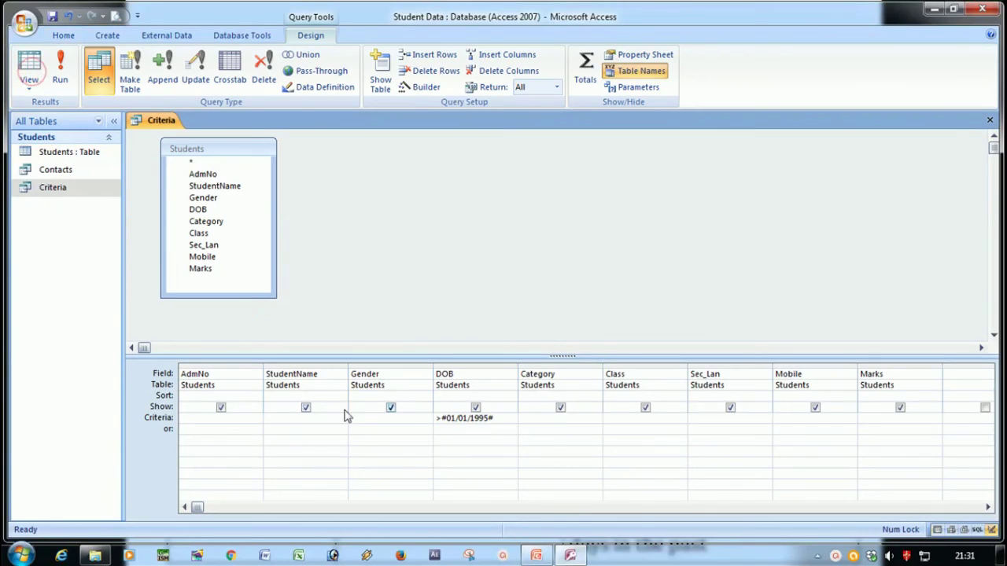
{"action": "left_click_drag", "start_coordinate": [501, 418], "coordinate": [391, 413]}
{"action": "type", "text": "Between"}
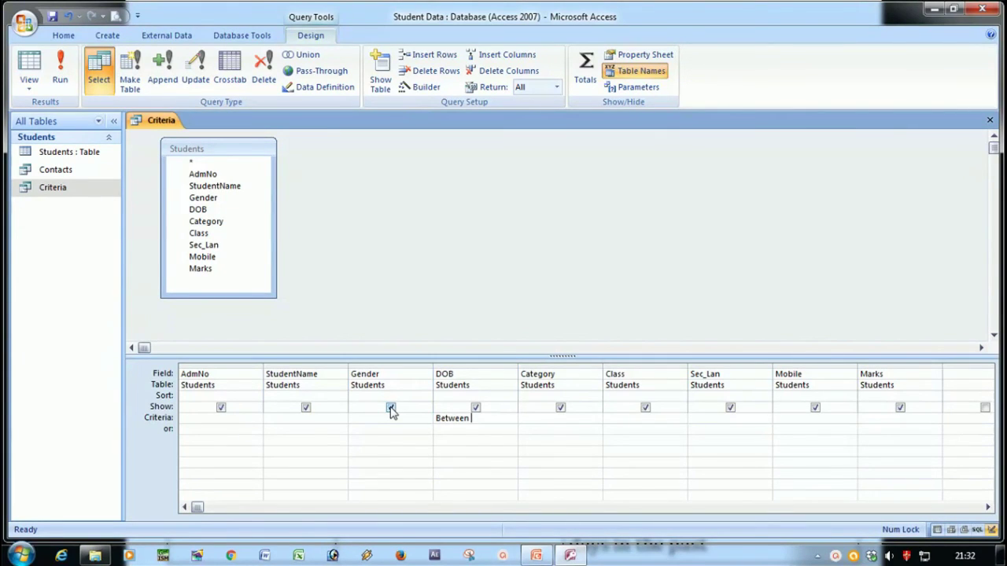
{"action": "type", "text": "#01/01/1995# and"}
{"action": "key", "text": "BackSpace"}
{"action": "key", "text": "BackSpace"}
{"action": "type", "text": "nd #31/01/1995#"}
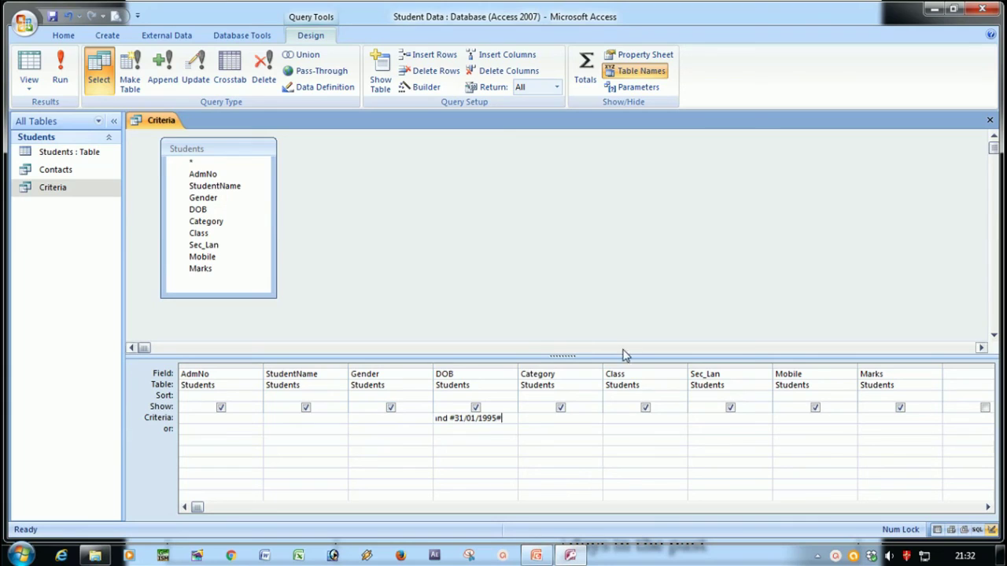
Widen the DOB column in the design grid to fit its full criterion and run the query.
{"action": "left_click_drag", "start_coordinate": [517, 364], "coordinate": [668, 364]}
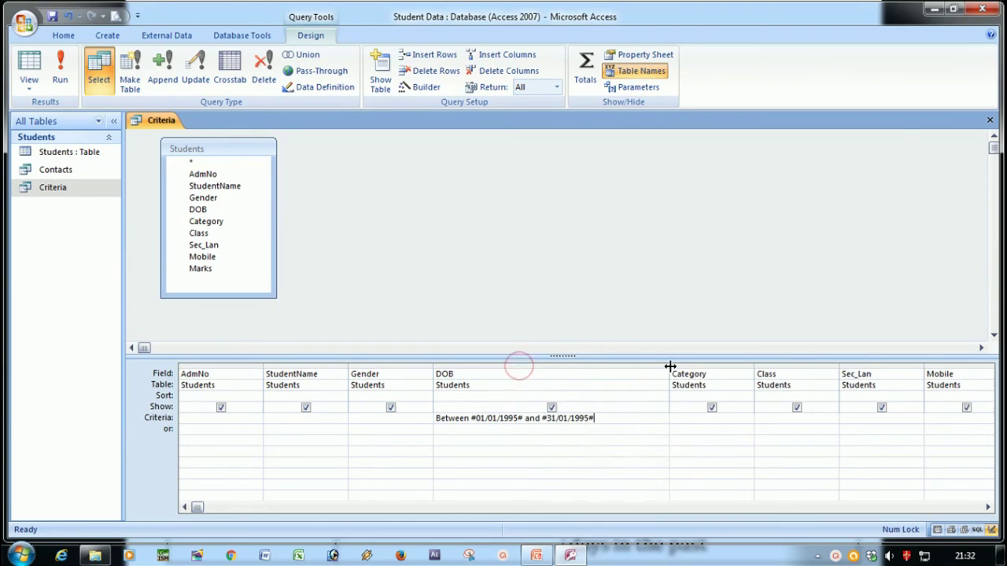
{"action": "left_click", "coordinate": [525, 451]}
{"action": "left_click", "coordinate": [61, 73]}
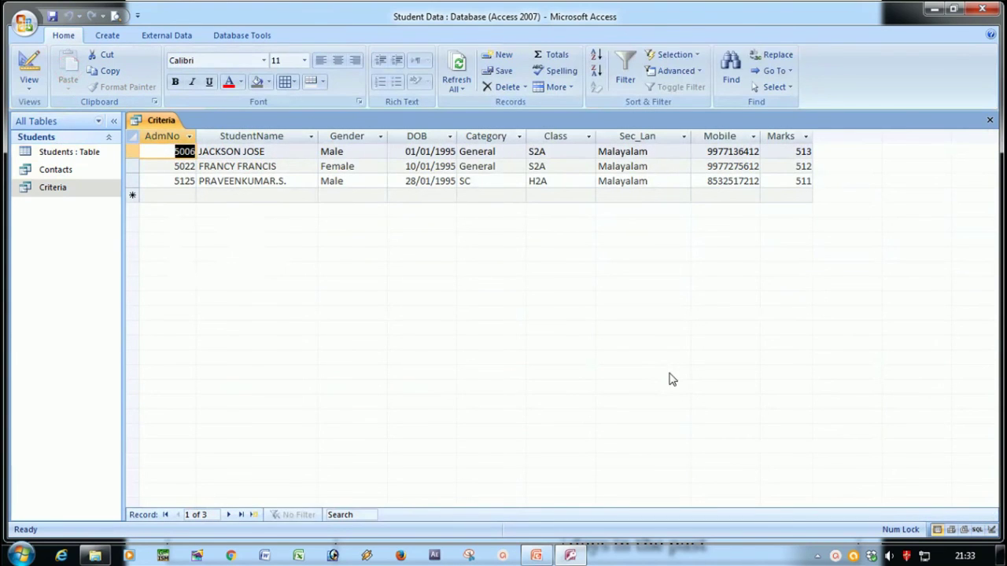
Widen the DOB column in the result datasheet, then close the Criteria query and save its changes.
{"action": "left_click_drag", "start_coordinate": [457, 136], "coordinate": [486, 136]}
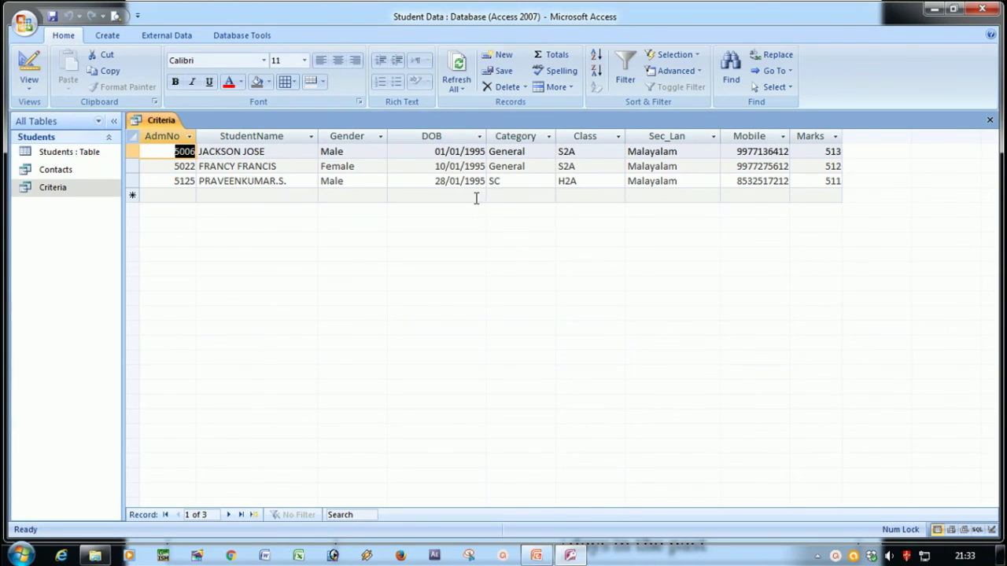
{"action": "left_click", "coordinate": [989, 119]}
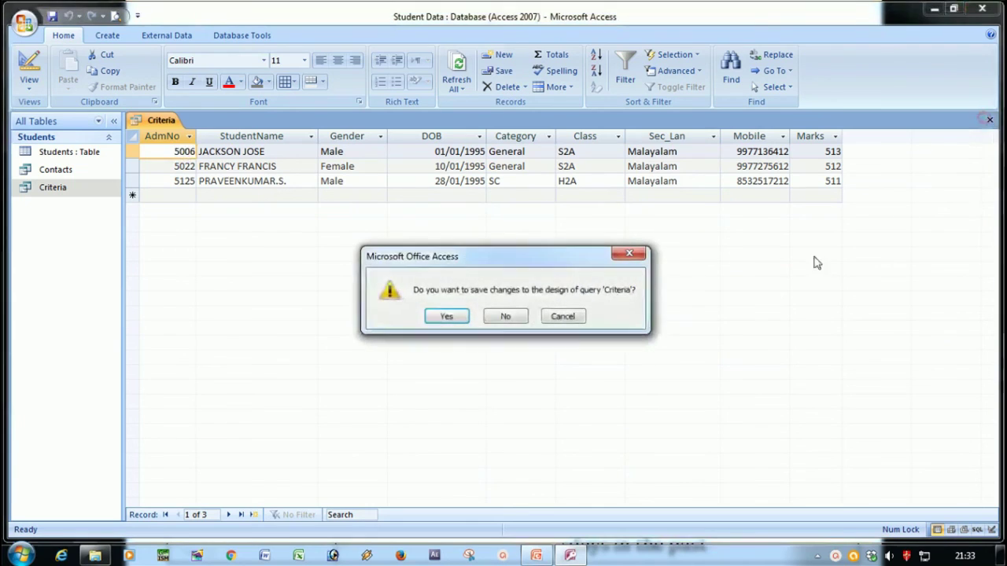
{"action": "left_click", "coordinate": [445, 318]}
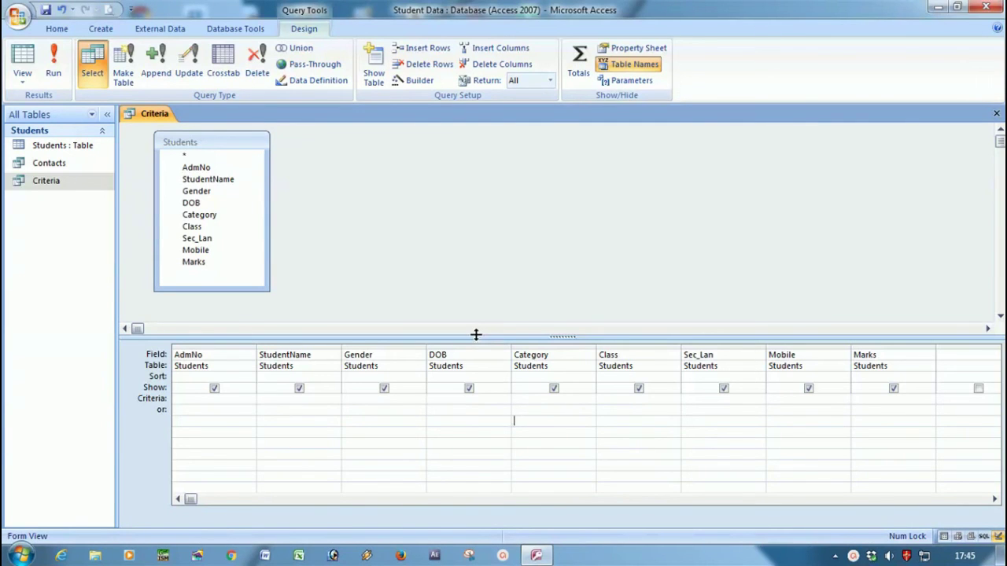
{"action": "left_click", "coordinate": [854, 557]}
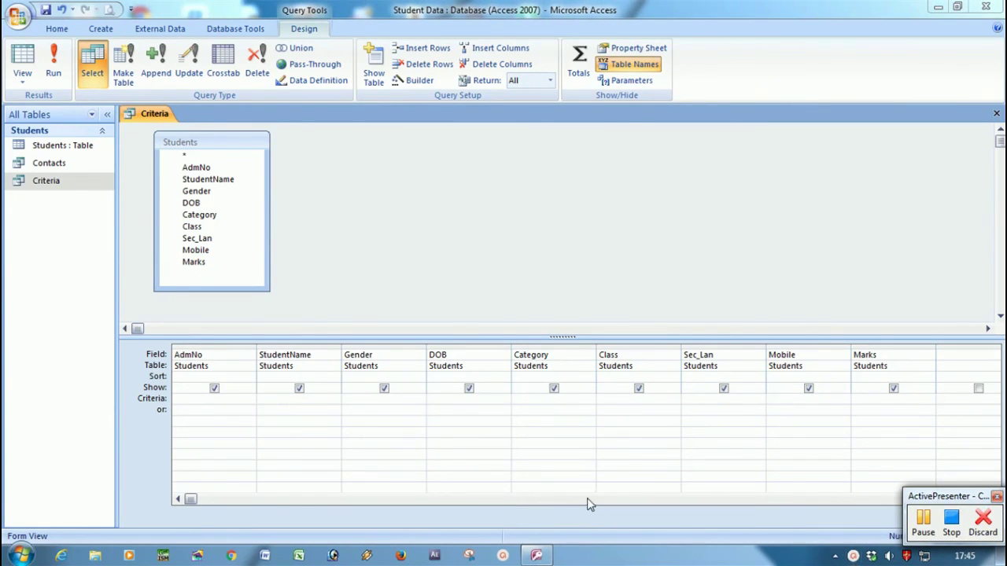
{"action": "left_click", "coordinate": [599, 522]}
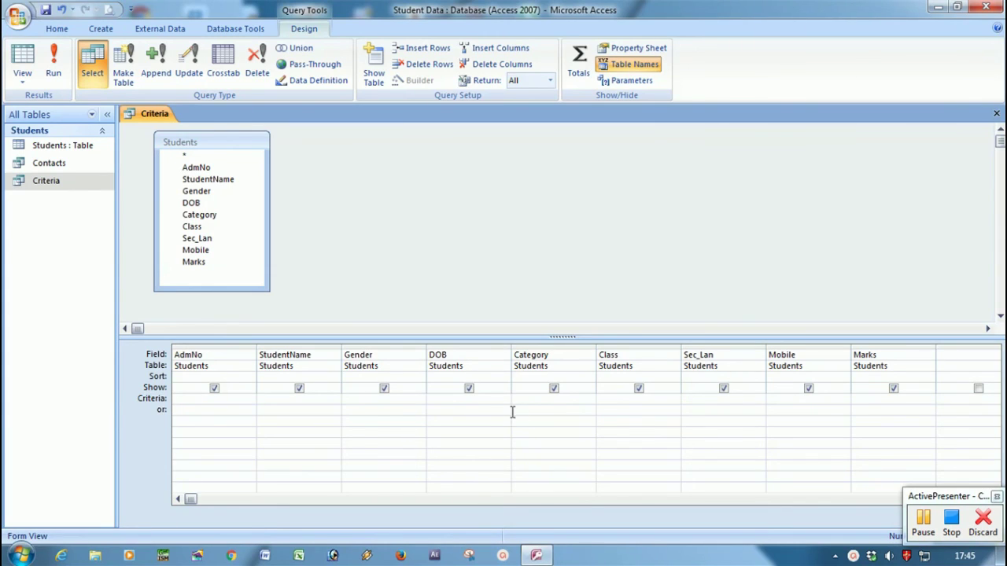
Set the Gender criterion to "FEMALE" and the Category criterion to "OBC" on the same row and run the query.
{"action": "left_click", "coordinate": [359, 402]}
{"action": "left_click", "coordinate": [439, 400]}
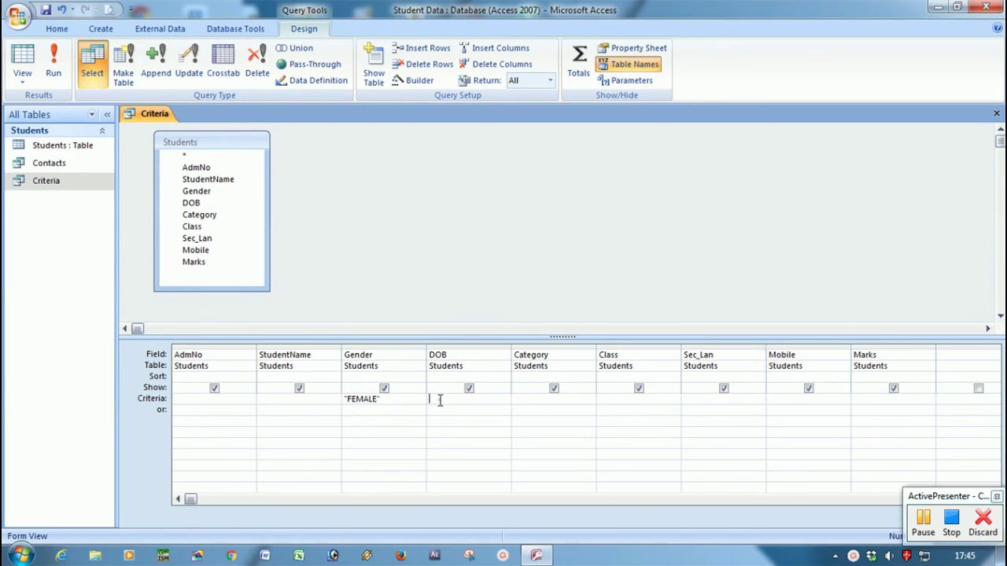
{"action": "left_click", "coordinate": [530, 400]}
{"action": "left_click", "coordinate": [542, 431]}
{"action": "left_click", "coordinate": [53, 67]}
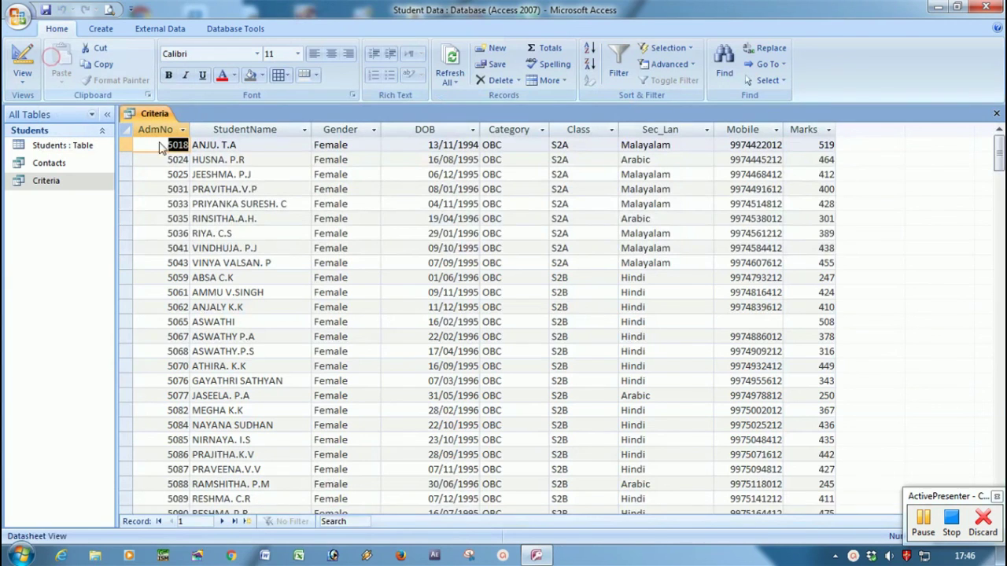
Look through the Gender and Category columns of the result to check that every record meets both criteria.
{"action": "left_click", "coordinate": [333, 126]}
{"action": "scroll", "coordinate": [366, 240], "scroll_direction": "down", "scroll_amount": 5}
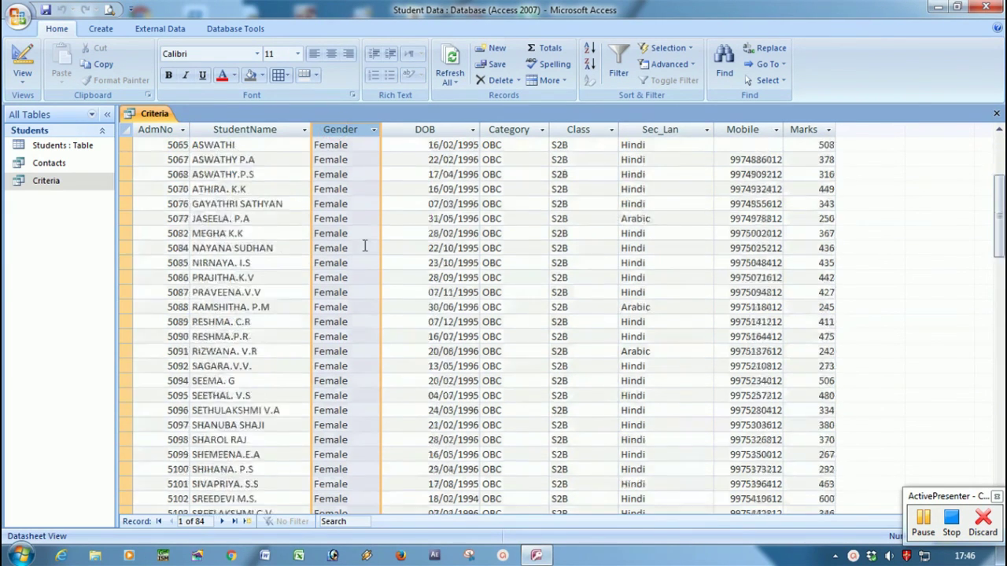
{"action": "scroll", "coordinate": [368, 260], "scroll_direction": "up", "scroll_amount": 5}
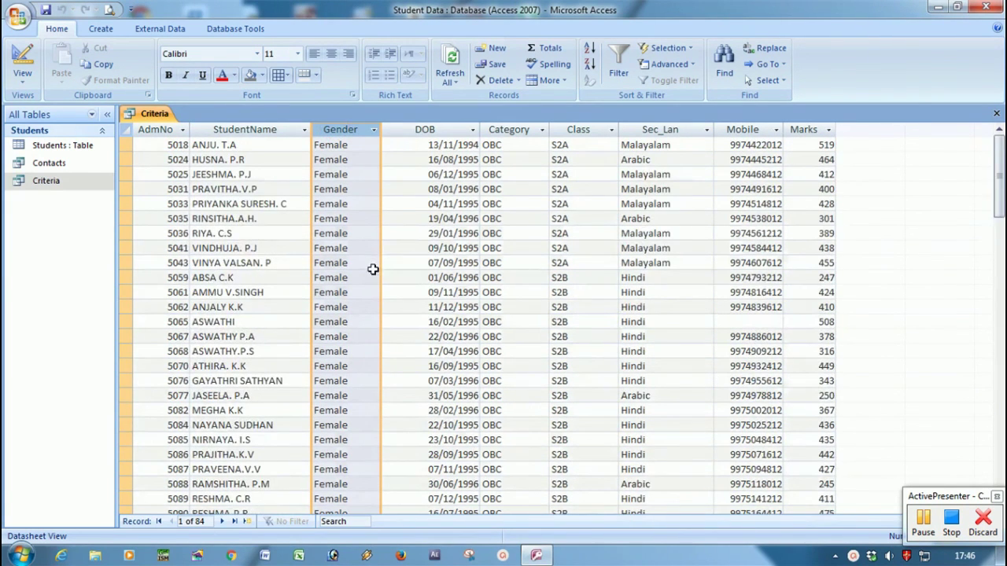
{"action": "left_click", "coordinate": [516, 131]}
{"action": "left_click", "coordinate": [338, 130]}
{"action": "scroll", "coordinate": [331, 175], "scroll_direction": "down", "scroll_amount": 4}
{"action": "scroll", "coordinate": [330, 175], "scroll_direction": "down", "scroll_amount": 20}
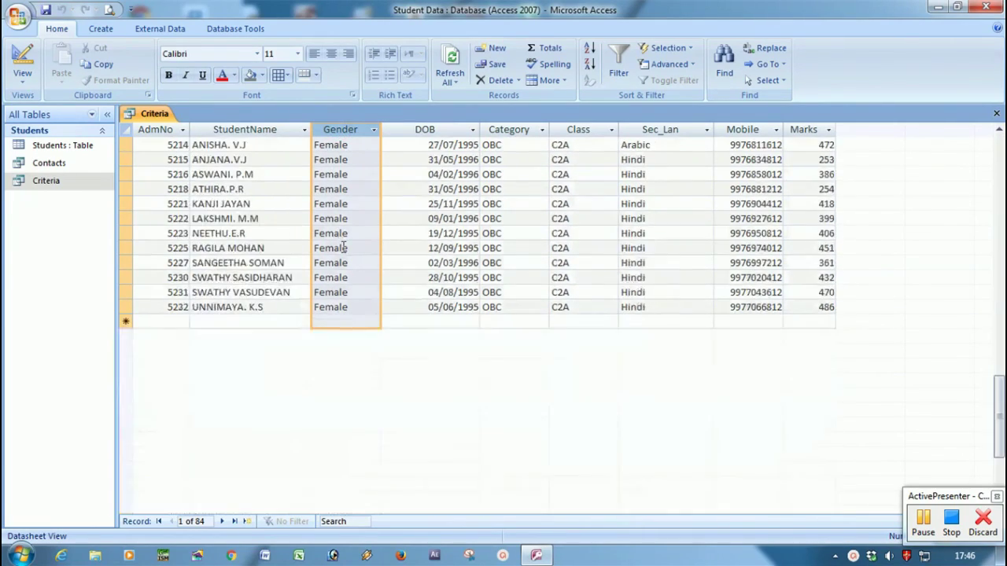
{"action": "scroll", "coordinate": [350, 252], "scroll_direction": "up", "scroll_amount": 20}
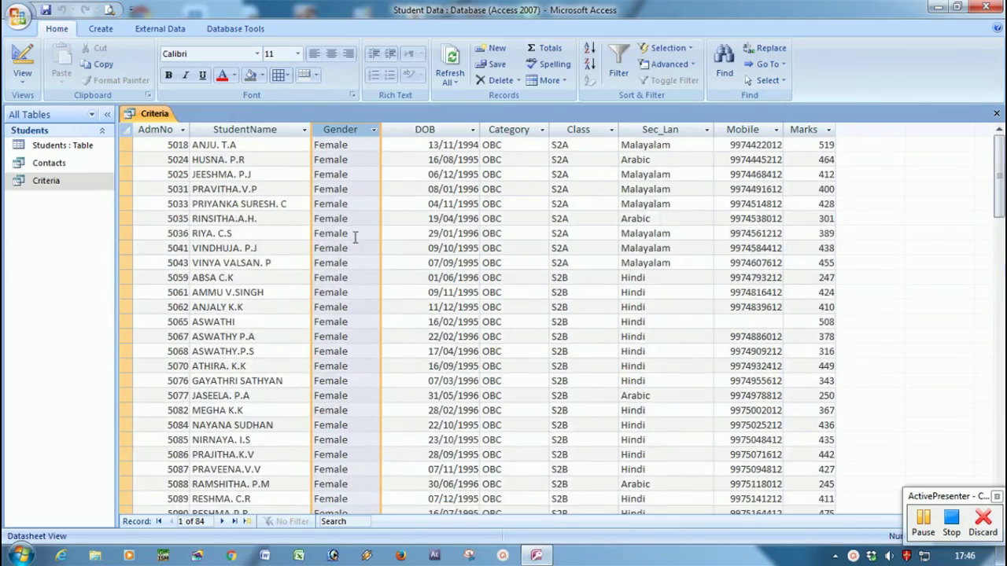
{"action": "left_click", "coordinate": [519, 131]}
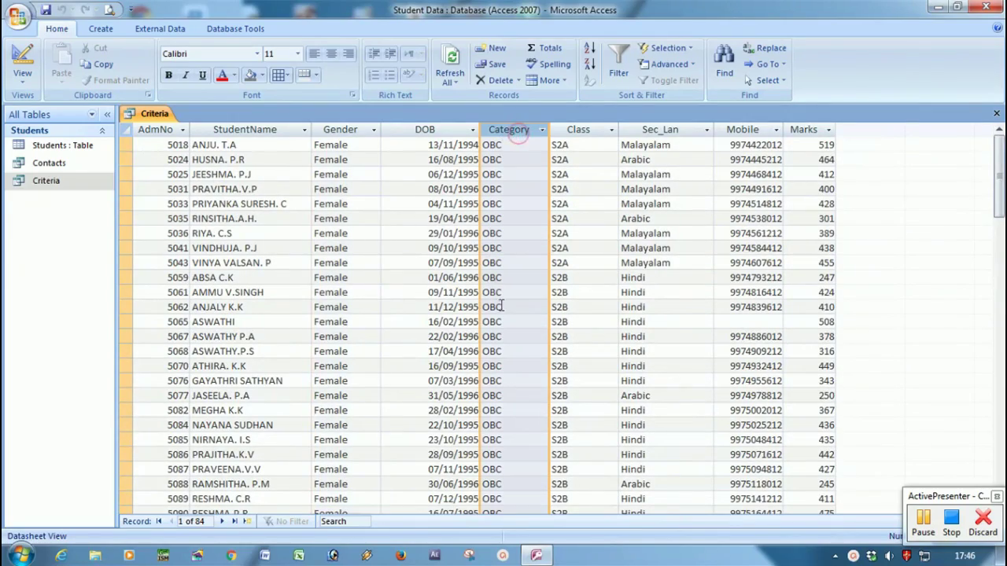
{"action": "scroll", "coordinate": [494, 236], "scroll_direction": "down", "scroll_amount": 10}
{"action": "scroll", "coordinate": [497, 308], "scroll_direction": "down", "scroll_amount": 10}
{"action": "scroll", "coordinate": [488, 314], "scroll_direction": "up", "scroll_amount": 12}
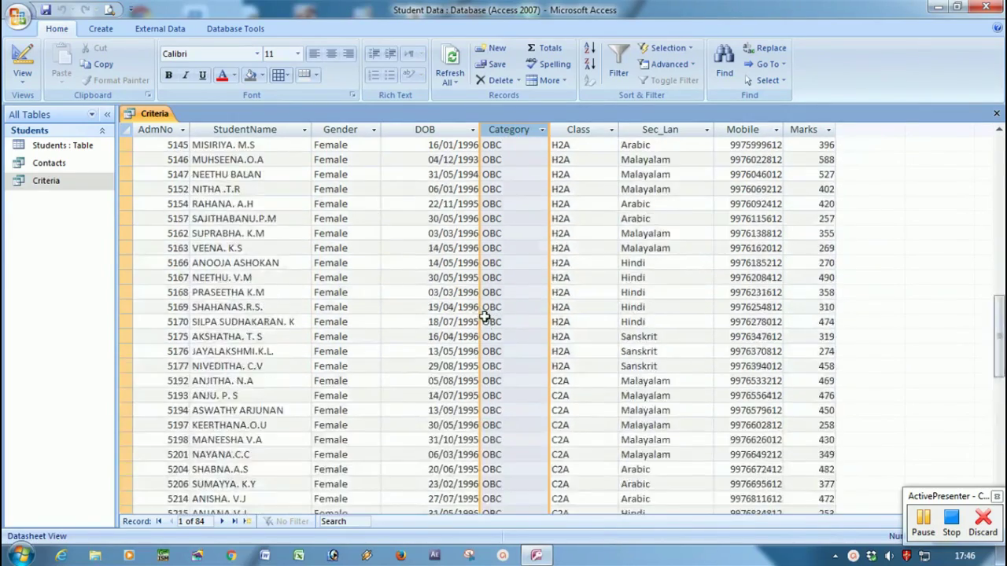
In the query design, clear the Gender criterion, make the Category criteria match OBC or SC, and run the query.
{"action": "left_click", "coordinate": [22, 63]}
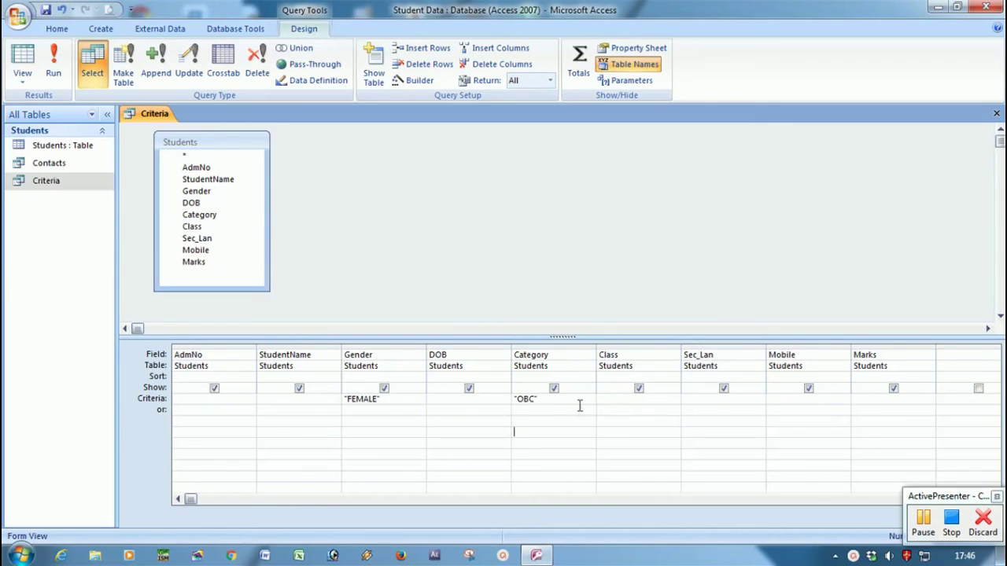
{"action": "double_click", "coordinate": [399, 399]}
{"action": "key", "text": "Delete"}
{"action": "left_click", "coordinate": [449, 427]}
{"action": "left_click", "coordinate": [556, 432]}
{"action": "left_click", "coordinate": [56, 68]}
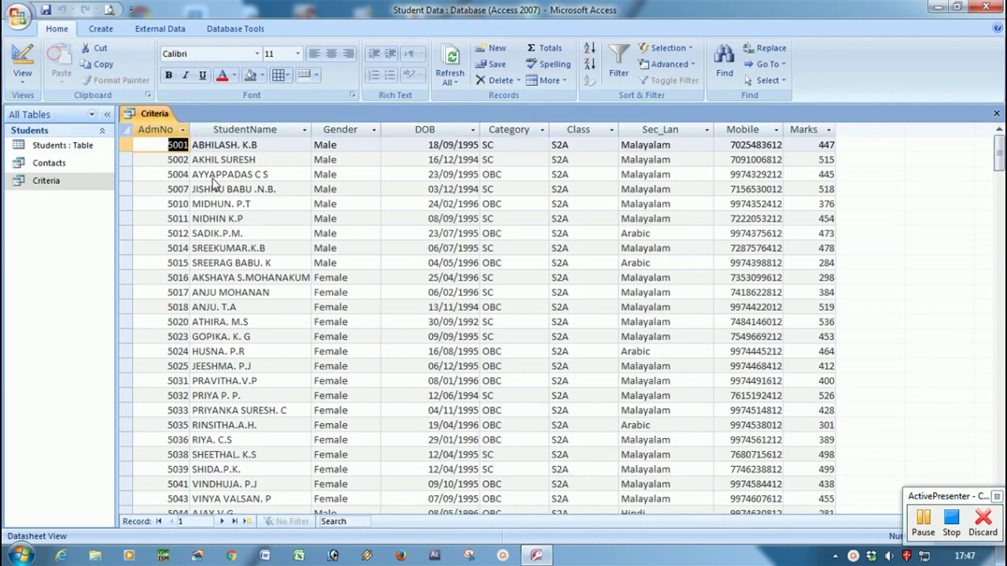
Look through the Category column of the result to check that the records belong to either OBC or SC.
{"action": "left_click", "coordinate": [510, 129]}
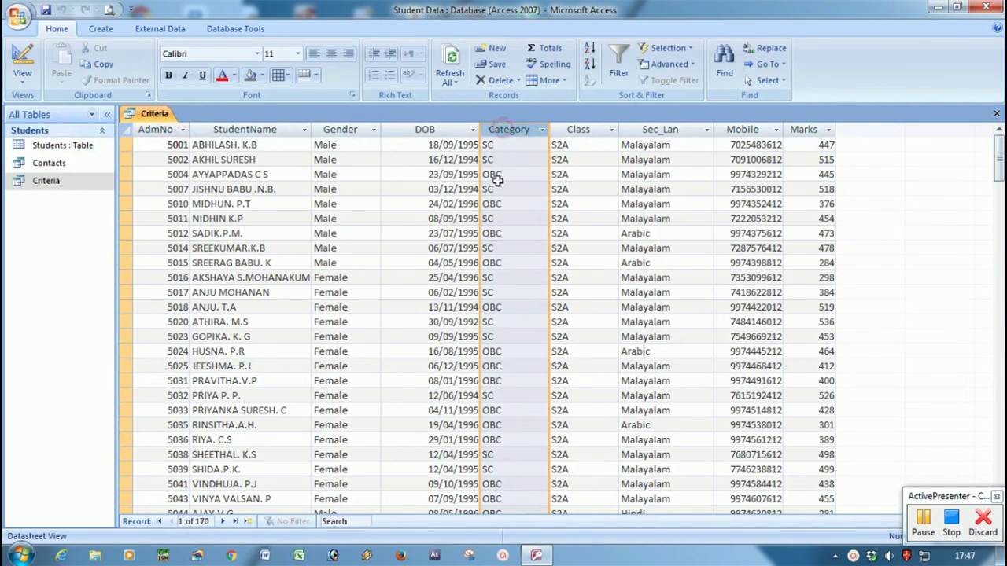
{"action": "scroll", "coordinate": [506, 186], "scroll_direction": "down", "scroll_amount": 1}
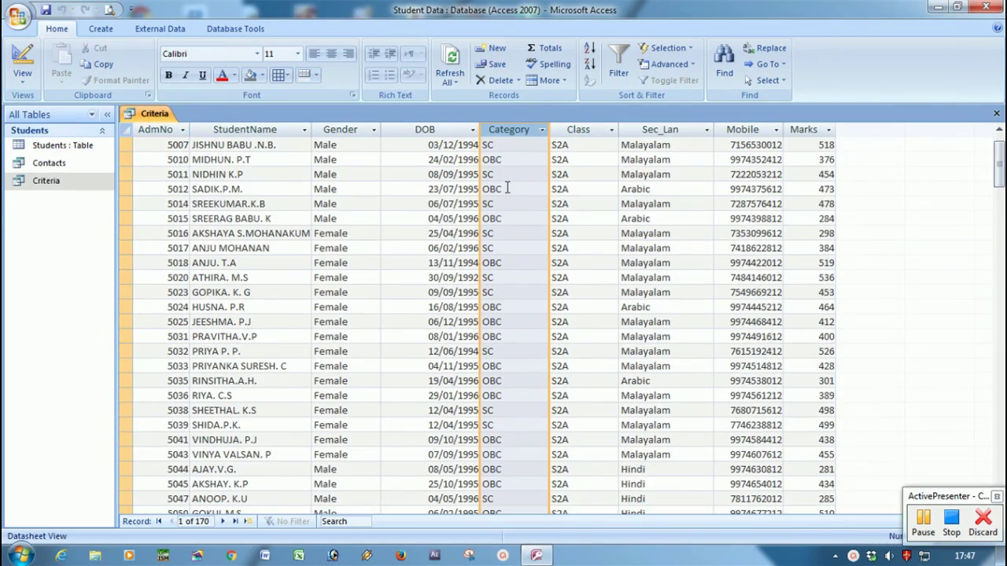
{"action": "scroll", "coordinate": [511, 221], "scroll_direction": "down", "scroll_amount": 7}
{"action": "scroll", "coordinate": [510, 235], "scroll_direction": "down", "scroll_amount": 15}
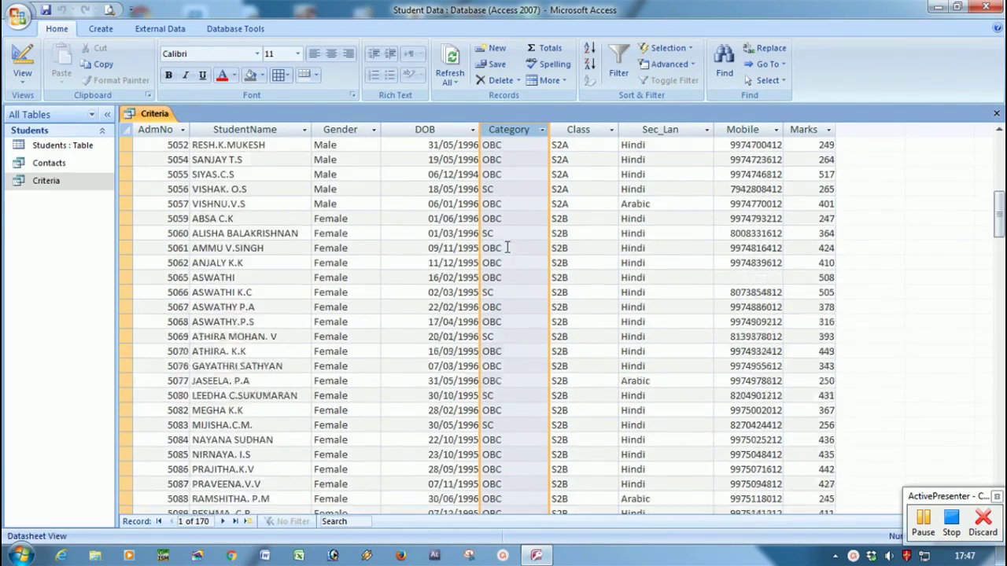
{"action": "scroll", "coordinate": [506, 291], "scroll_direction": "down", "scroll_amount": 15}
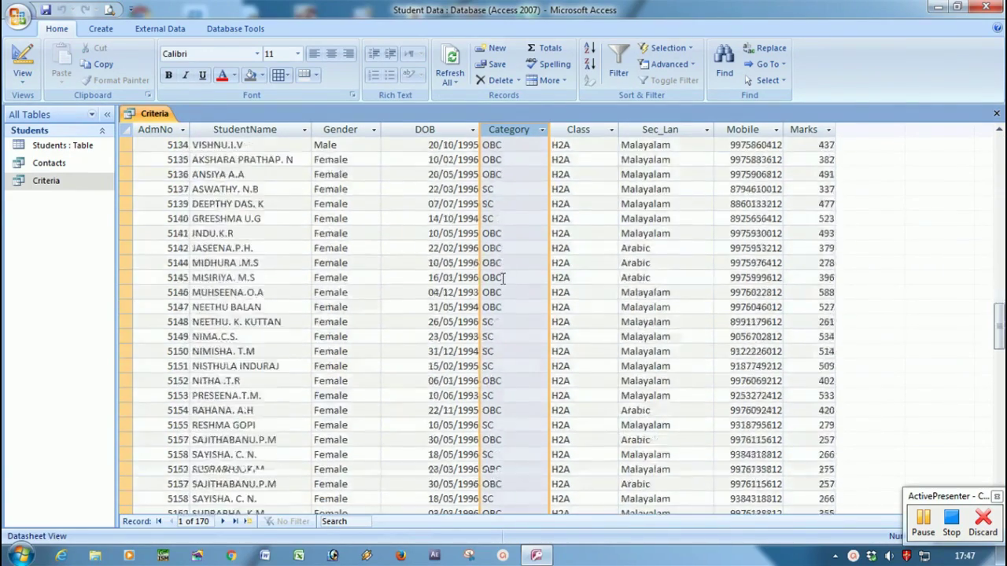
{"action": "scroll", "coordinate": [509, 316], "scroll_direction": "up", "scroll_amount": 15}
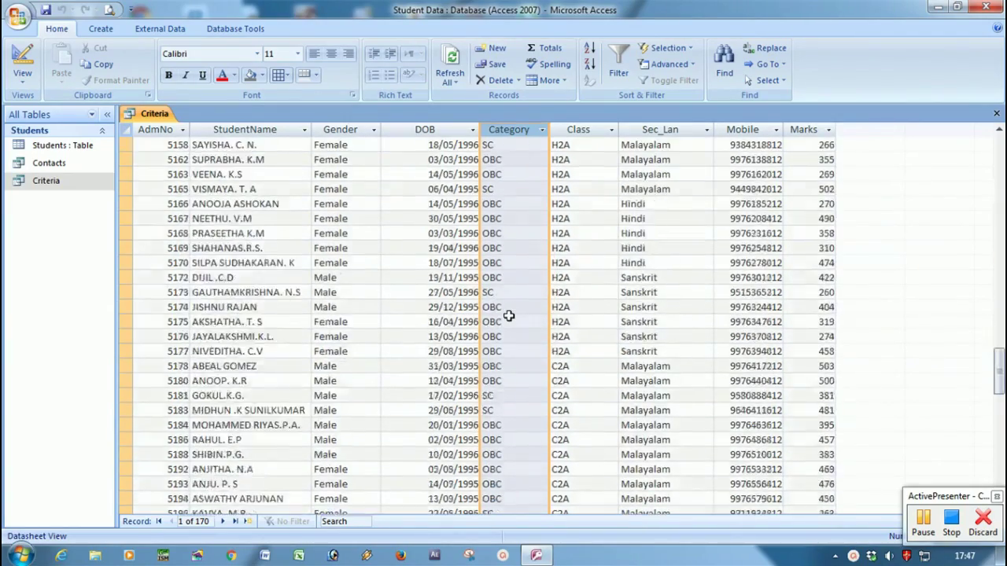
{"action": "scroll", "coordinate": [506, 313], "scroll_direction": "up", "scroll_amount": 15}
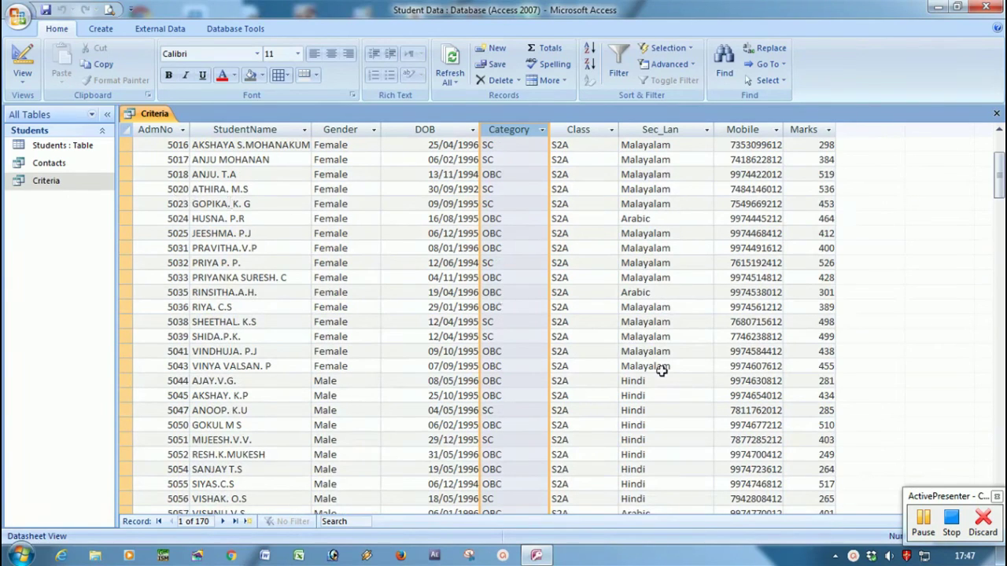
{"action": "left_click", "coordinate": [981, 537]}
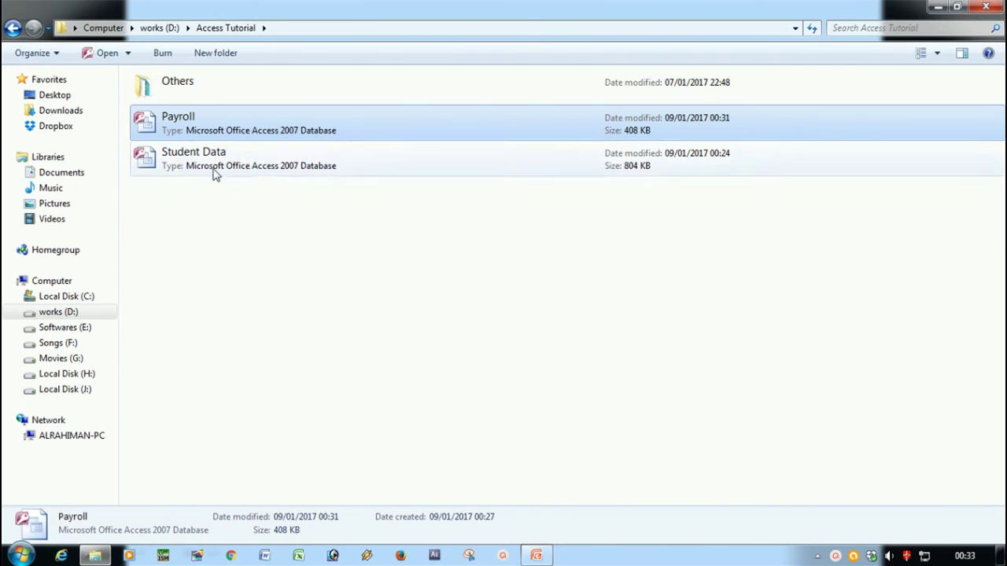
Open the Payroll database from the Access Tutorial folder and review its Employee table, closing the table when done.
{"action": "double_click", "coordinate": [189, 124]}
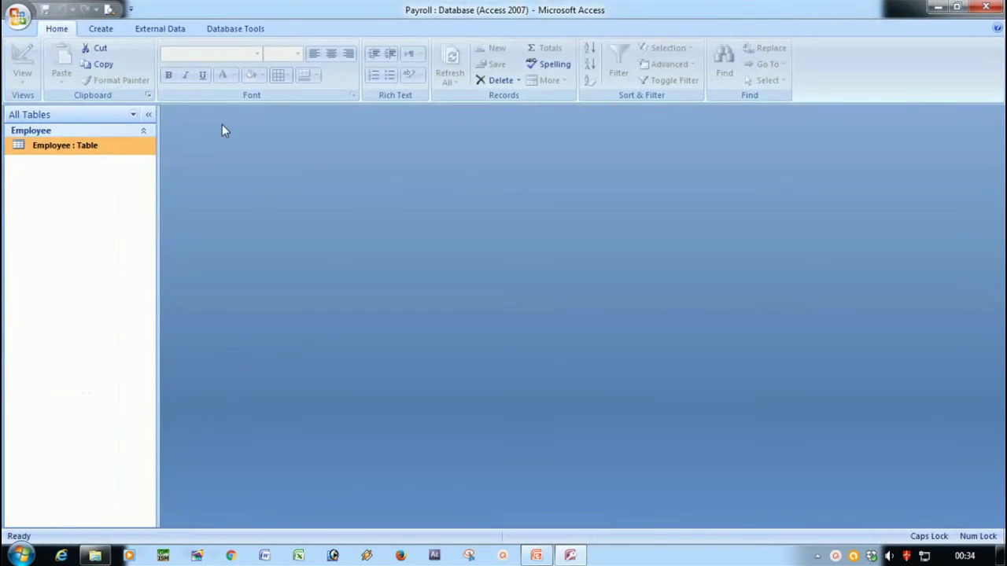
{"action": "double_click", "coordinate": [57, 148]}
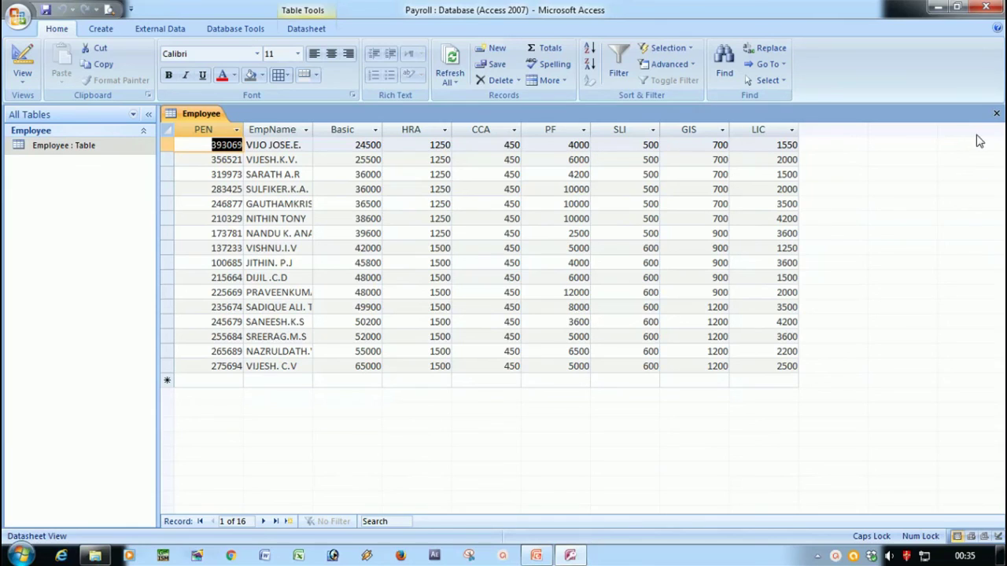
{"action": "left_click", "coordinate": [997, 115]}
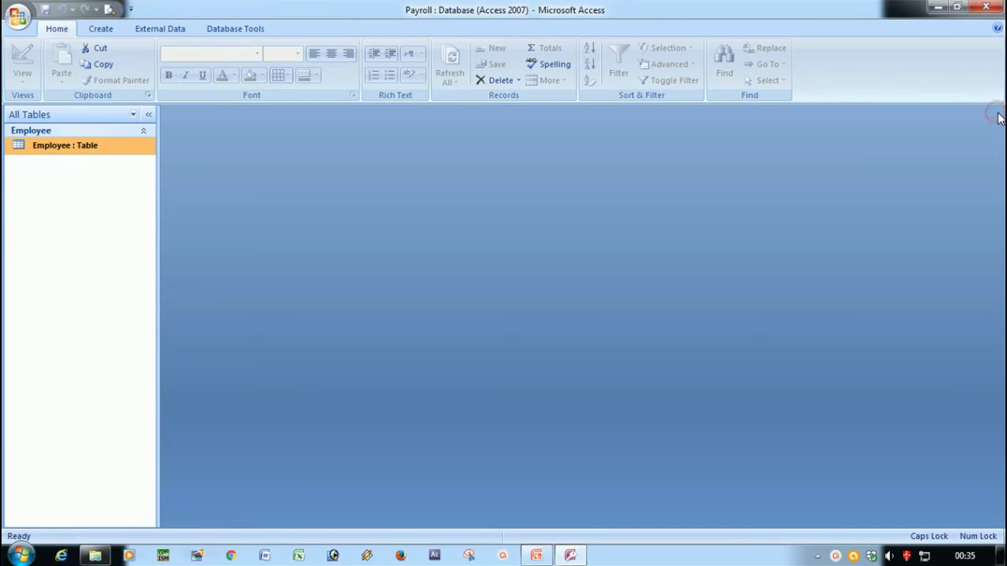
Create a new query in Design view based on the Employee table.
{"action": "left_click", "coordinate": [103, 32]}
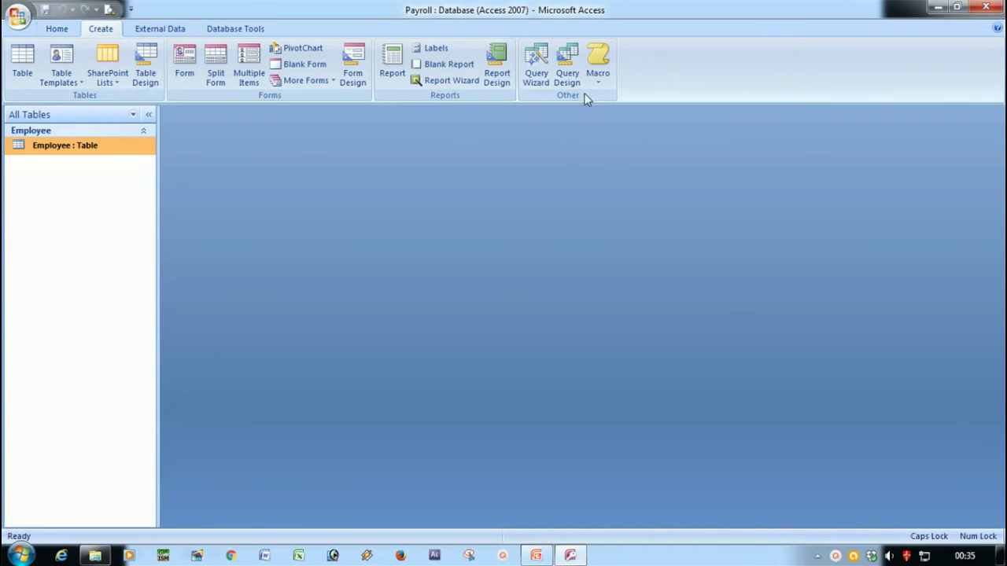
{"action": "left_click", "coordinate": [567, 68]}
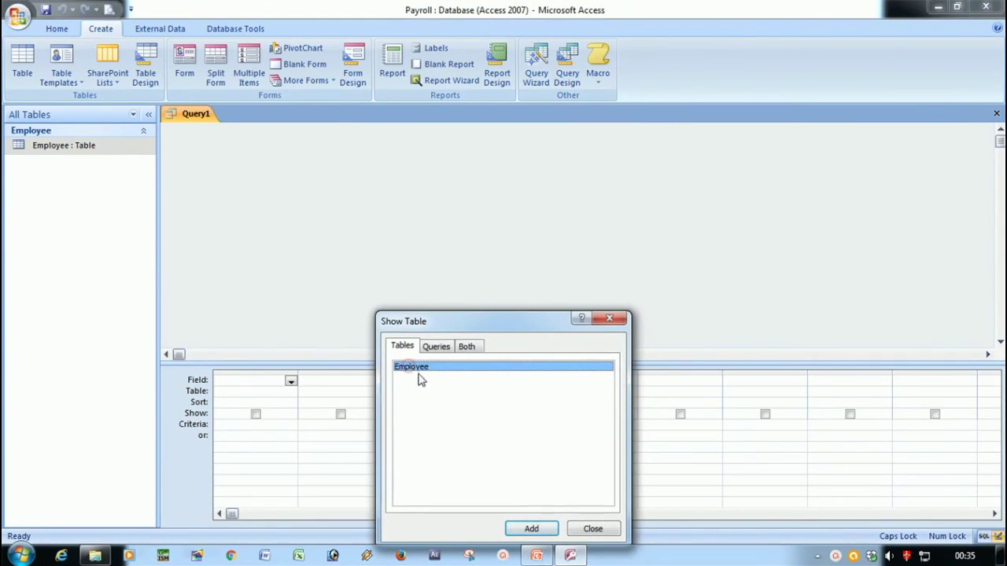
{"action": "left_click", "coordinate": [530, 529]}
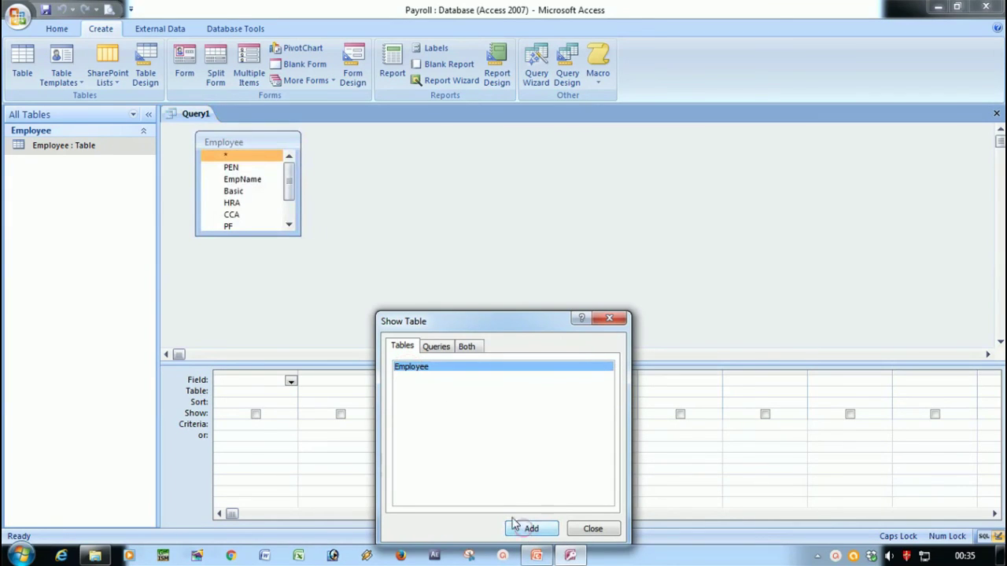
{"action": "left_click", "coordinate": [614, 318]}
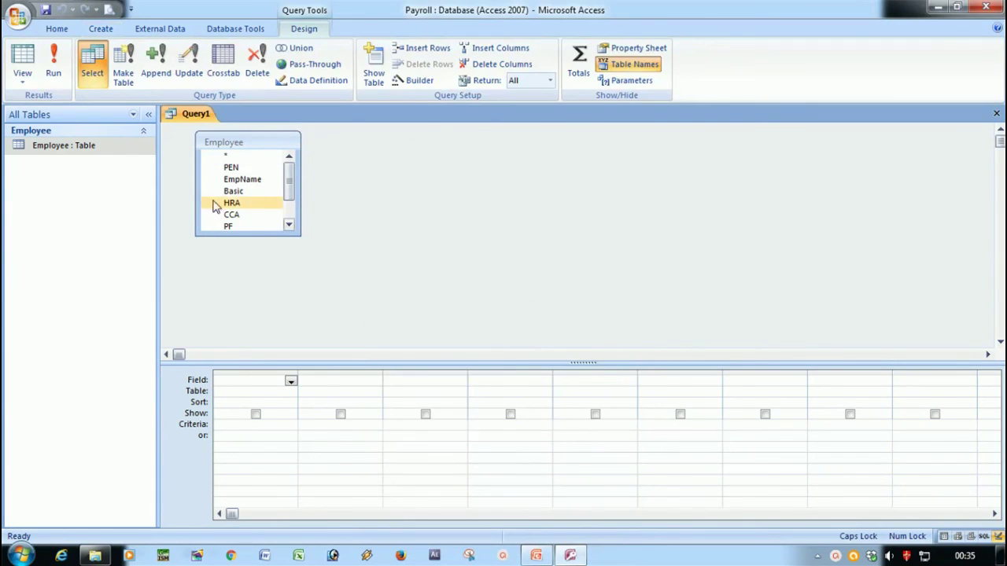
Add the PEN, EmpName and Basic fields of the Employee table to the query.
{"action": "double_click", "coordinate": [231, 169]}
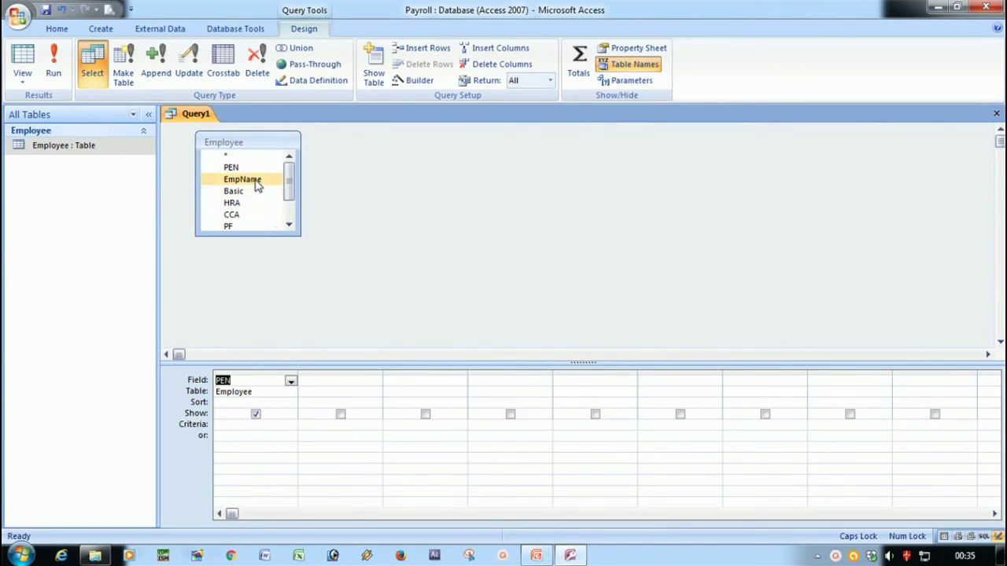
{"action": "double_click", "coordinate": [255, 182]}
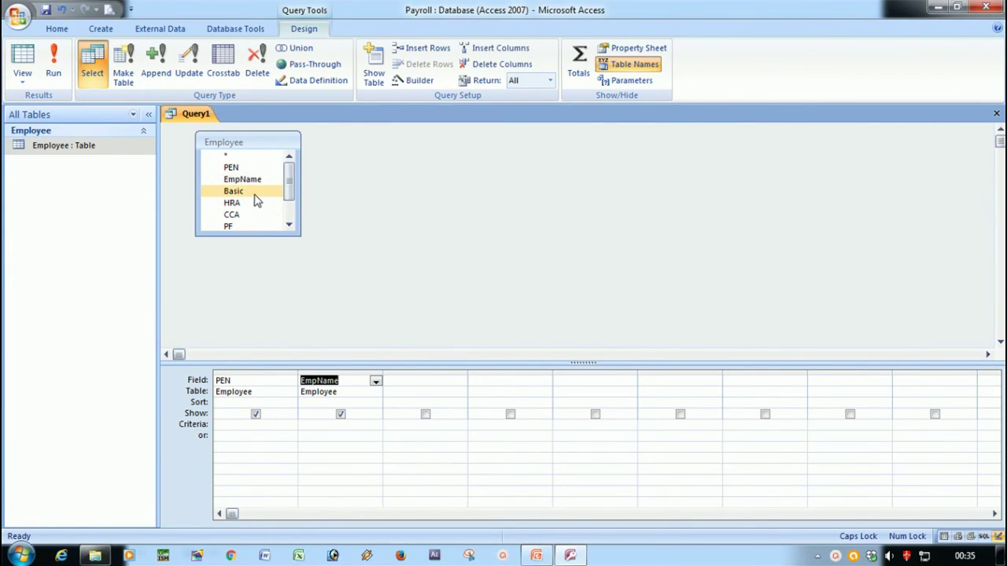
{"action": "left_click", "coordinate": [253, 195]}
{"action": "double_click", "coordinate": [253, 196]}
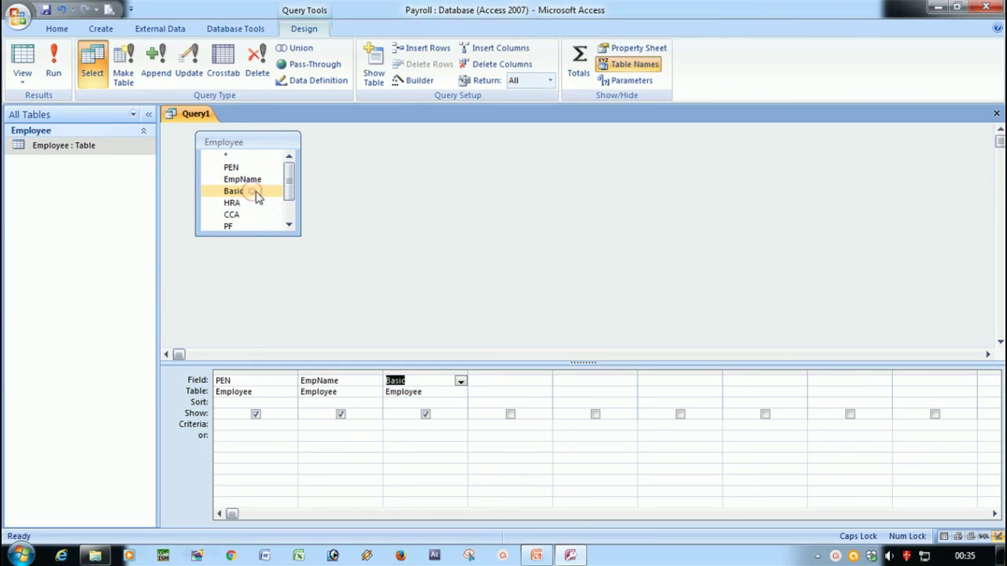
Add a calculated field DA: [Basic]*10/100 in the column after Basic and run the query.
{"action": "left_click", "coordinate": [486, 380]}
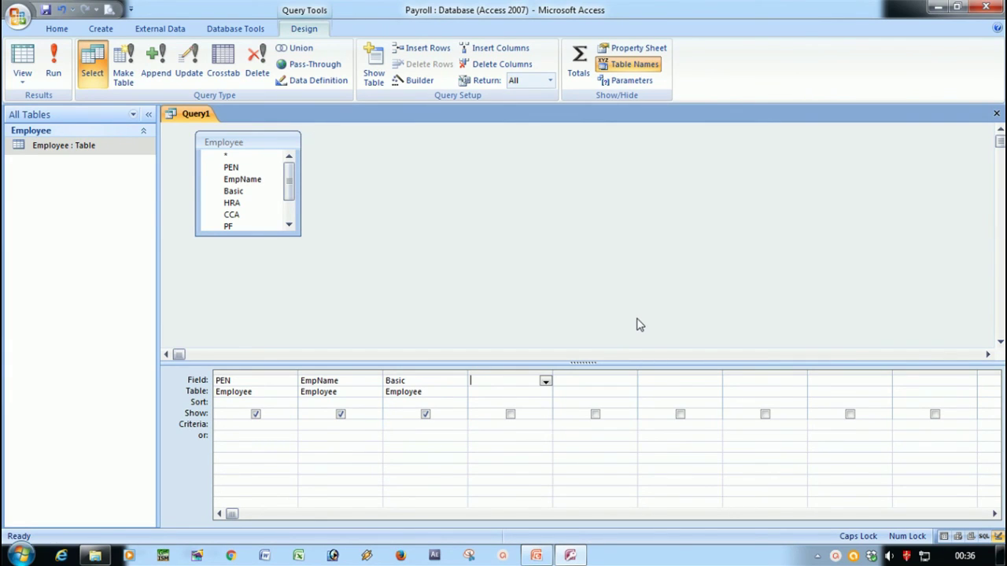
{"action": "type", "text": "d"}
{"action": "key", "text": "BackSpace"}
{"action": "type", "text": "DA"}
{"action": "type", "text": ":"}
{"action": "type", "text": "[b"}
{"action": "key", "text": "BackSpace"}
{"action": "key", "text": "Caps_Lock"}
{"action": "type", "text": "Basic]"}
{"action": "type", "text": "*"}
{"action": "type", "text": "10/100"}
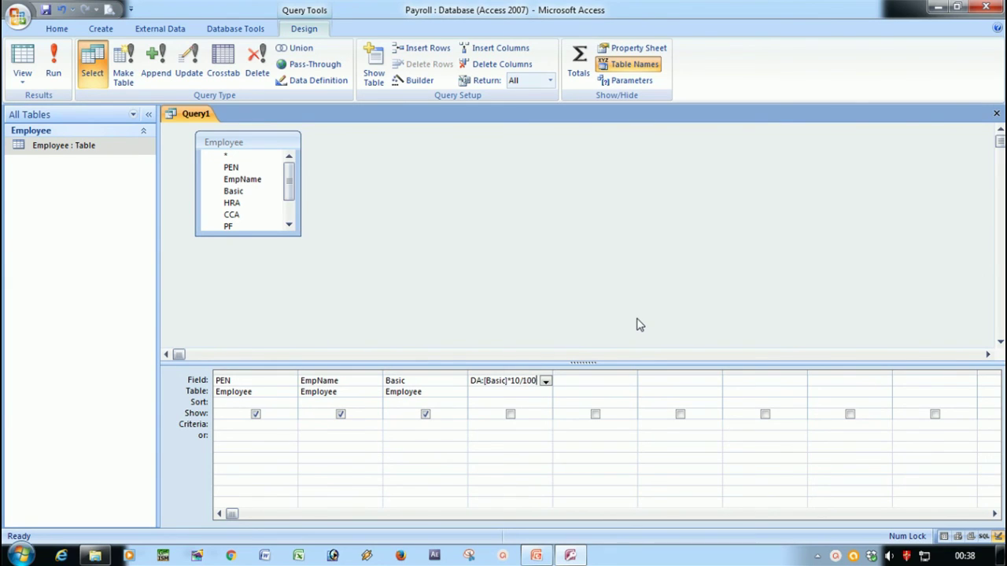
{"action": "left_click", "coordinate": [532, 426]}
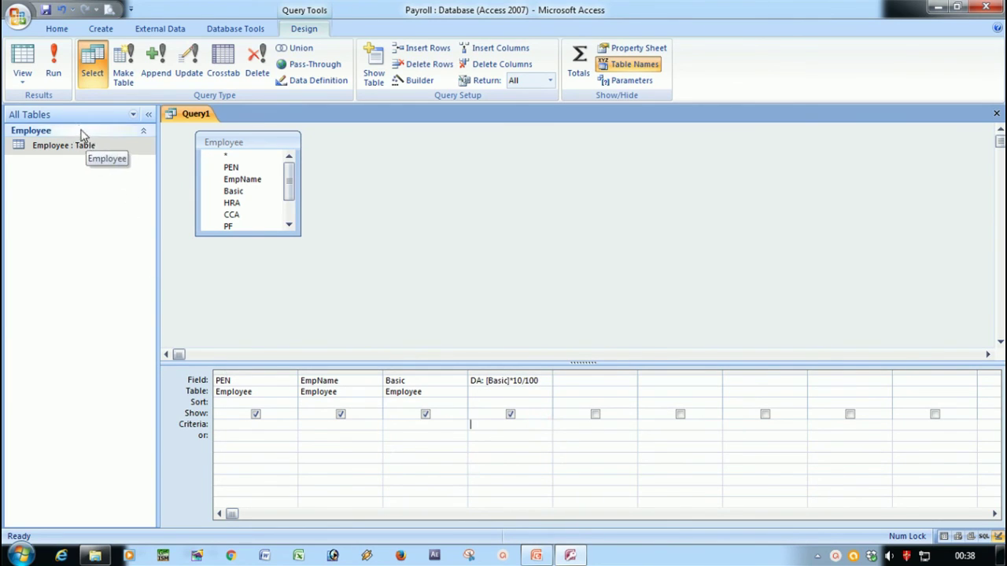
{"action": "left_click", "coordinate": [57, 67]}
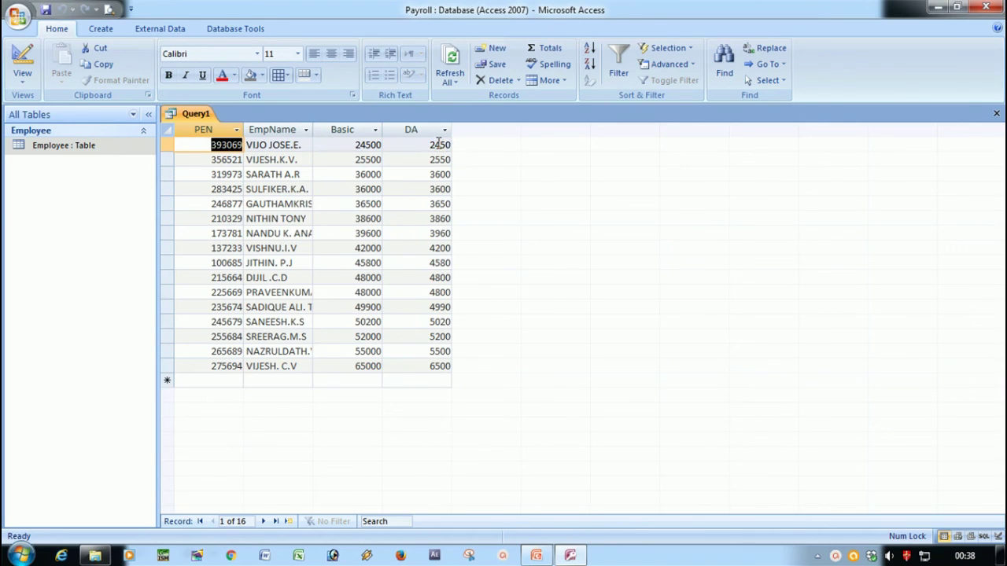
Return to the query design and add the HRA and CCA fields after the DA field.
{"action": "left_click", "coordinate": [24, 63]}
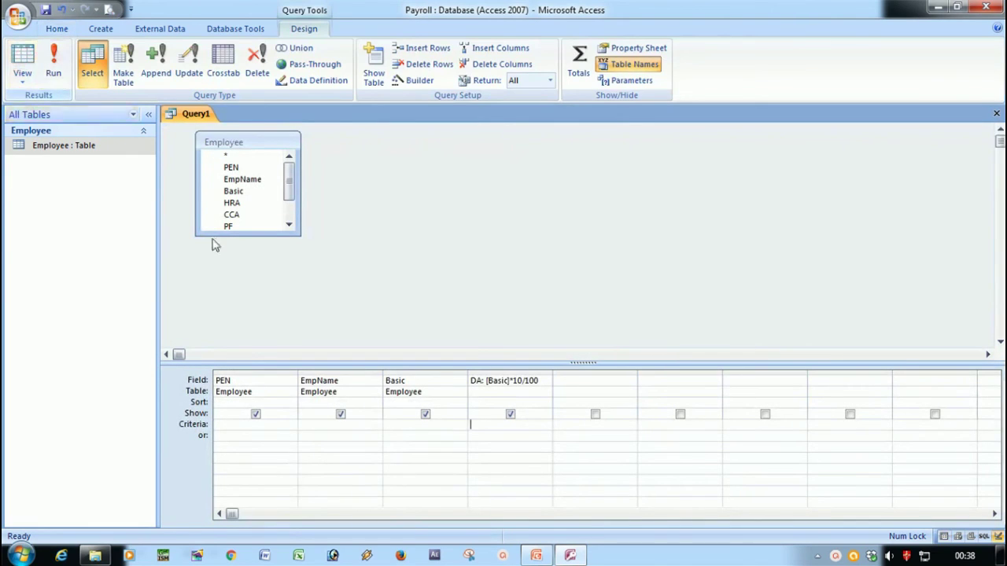
{"action": "left_click", "coordinate": [567, 379]}
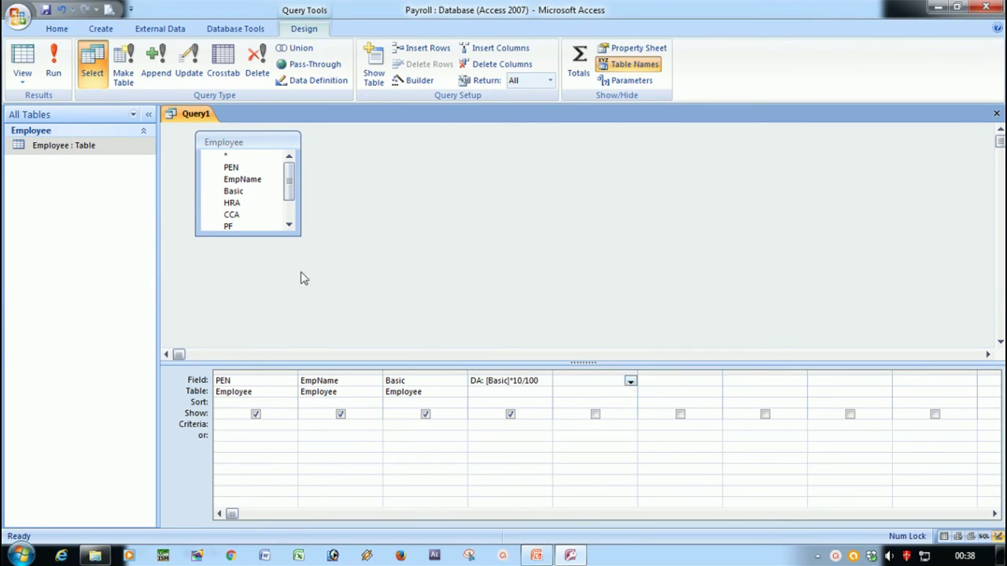
{"action": "double_click", "coordinate": [232, 203]}
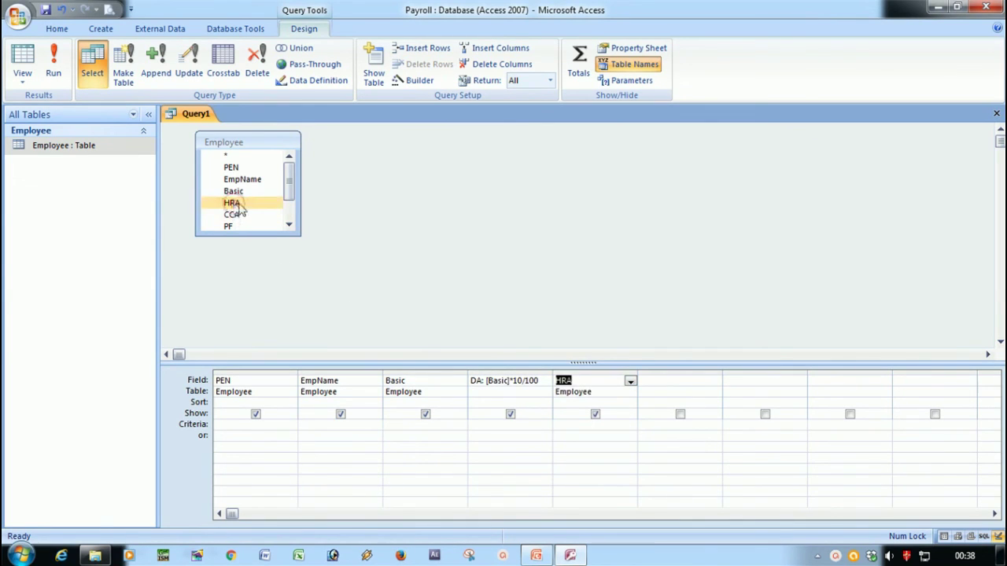
{"action": "left_click", "coordinate": [234, 218]}
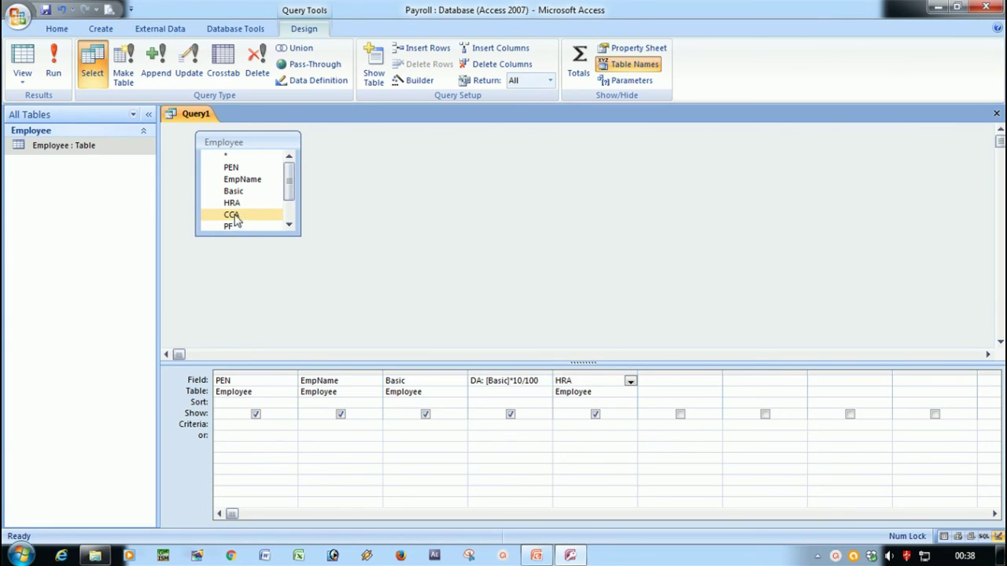
{"action": "double_click", "coordinate": [236, 218]}
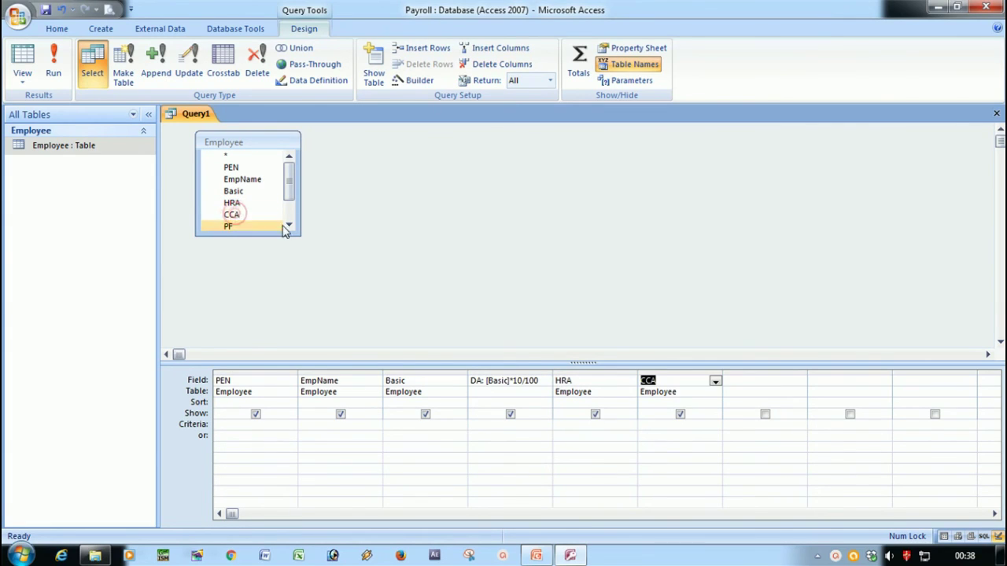
Add a calculated field Gross Pay: [Basic]+[DA]+[HRA]+[CCA] in the column after CCA.
{"action": "left_click", "coordinate": [736, 380]}
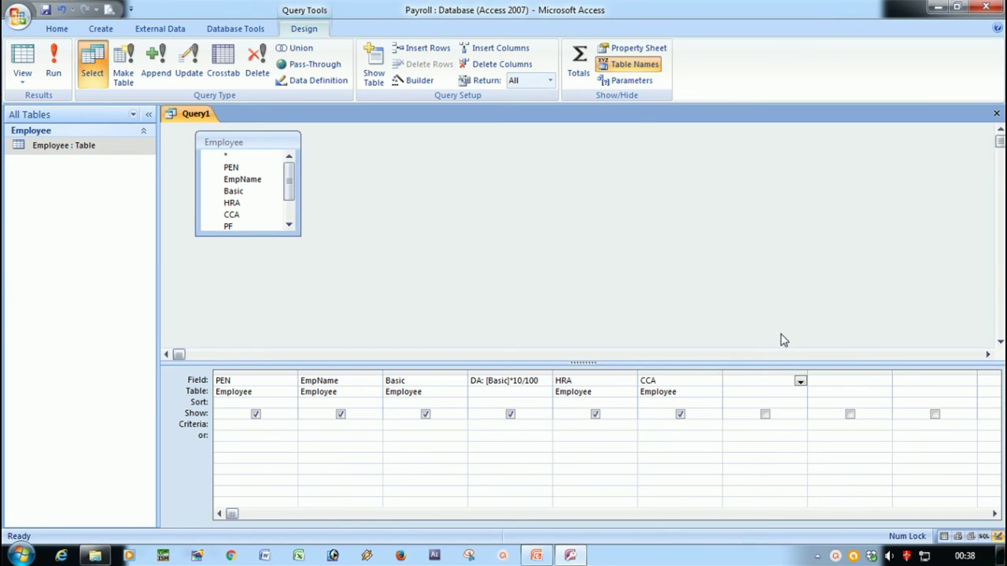
{"action": "type", "text": "Gros"}
{"action": "type", "text": "s "}
{"action": "type", "text": "Pa"}
{"action": "type", "text": "y"}
{"action": "type", "text": ":"}
{"action": "type", "text": " [Bas"}
{"action": "type", "text": "ic"}
{"action": "type", "text": "]"}
{"action": "type", "text": "+"}
{"action": "type", "text": "["}
{"action": "type", "text": "DA"}
{"action": "type", "text": "]+"}
{"action": "type", "text": "["}
{"action": "type", "text": "HRA"}
{"action": "type", "text": "]"}
{"action": "type", "text": "+"}
{"action": "type", "text": "["}
{"action": "type", "text": "CCA"}
{"action": "type", "text": "]"}
{"action": "left_click_drag", "start_coordinate": [728, 380], "coordinate": [684, 369]}
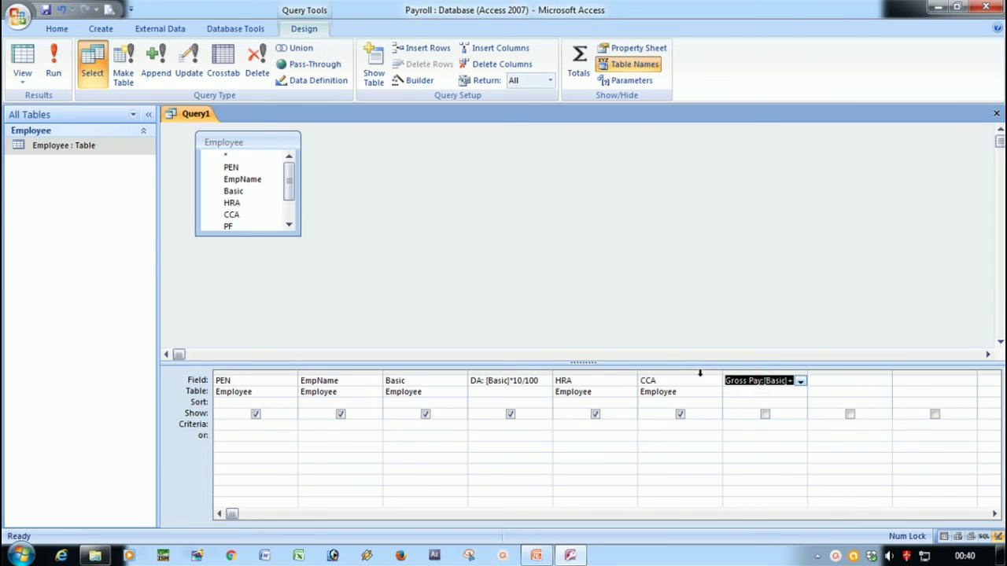
{"action": "left_click", "coordinate": [747, 382]}
{"action": "left_click", "coordinate": [742, 391]}
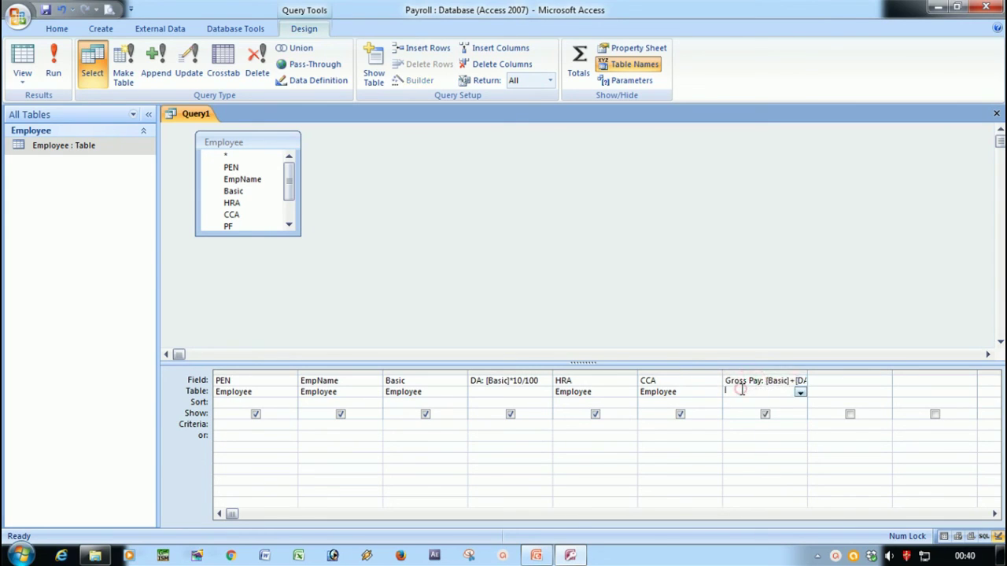
Check the full Gross Pay expression in a temporarily widened column, and run the query to view the Gross Pay results.
{"action": "left_click_drag", "start_coordinate": [808, 376], "coordinate": [913, 377]}
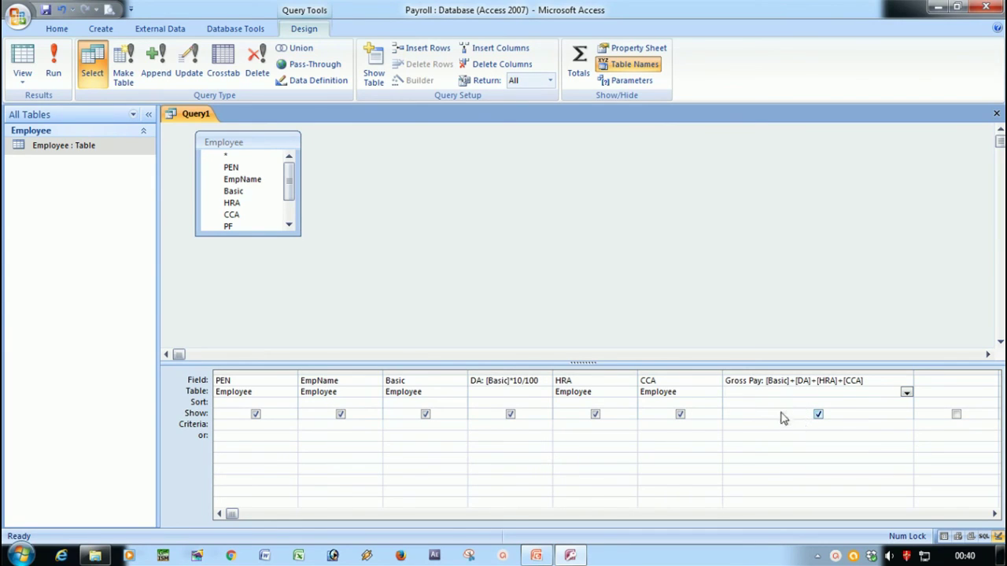
{"action": "left_click_drag", "start_coordinate": [914, 370], "coordinate": [793, 370]}
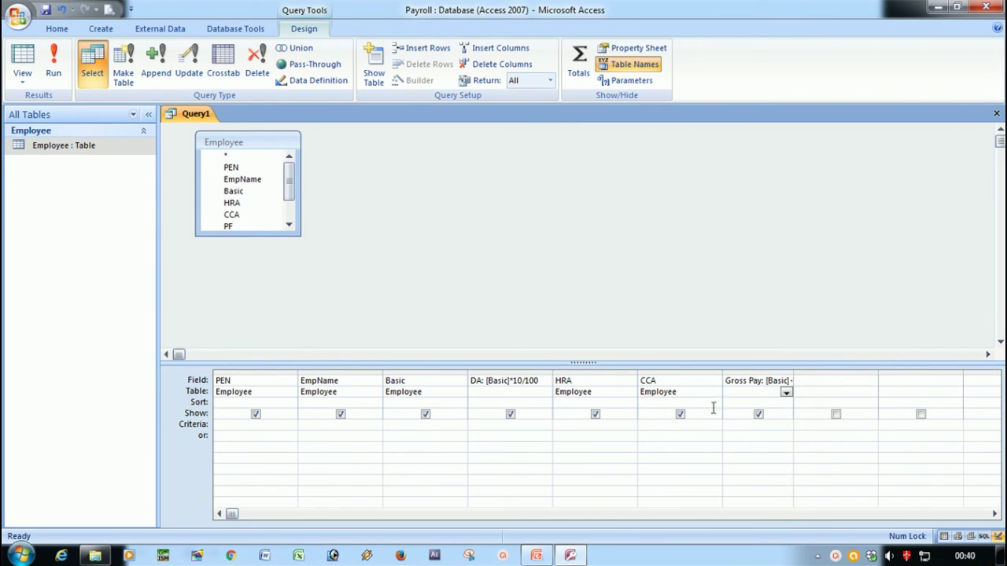
{"action": "left_click", "coordinate": [53, 72]}
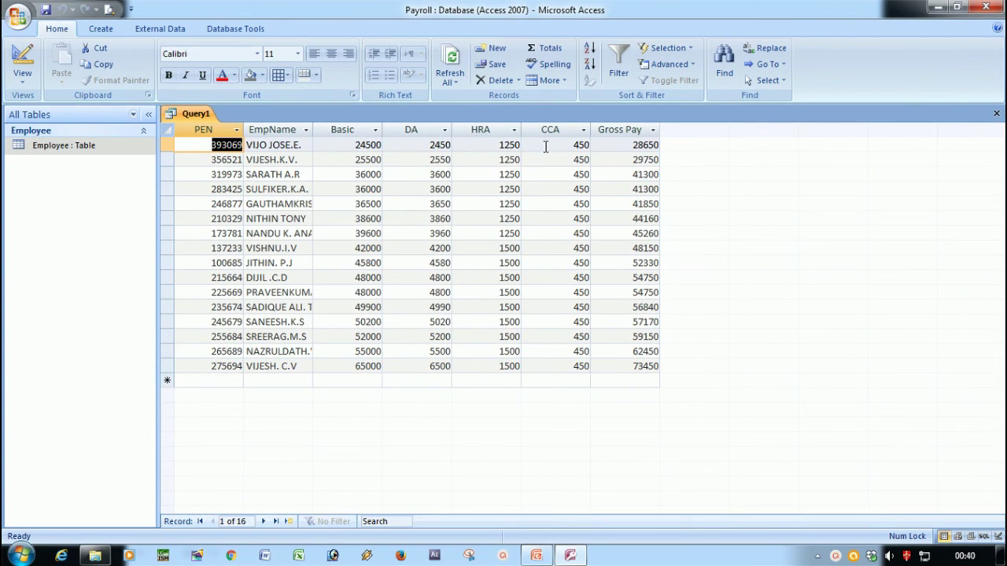
{"action": "left_click", "coordinate": [641, 130]}
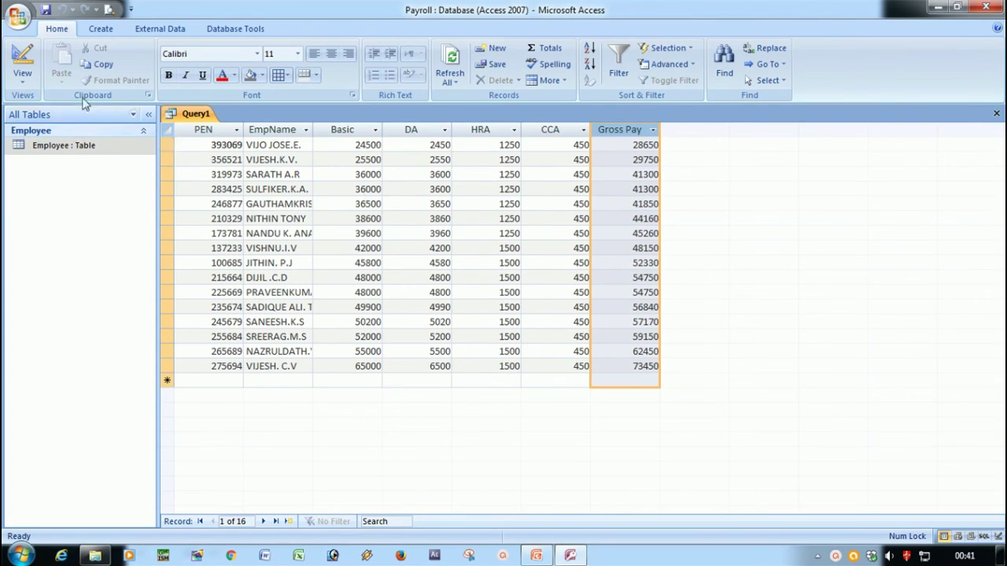
Back in the query design, enlarge the Employee field list and add the PF, SLI, GIS and LIC fields after Gross Pay.
{"action": "left_click", "coordinate": [23, 64]}
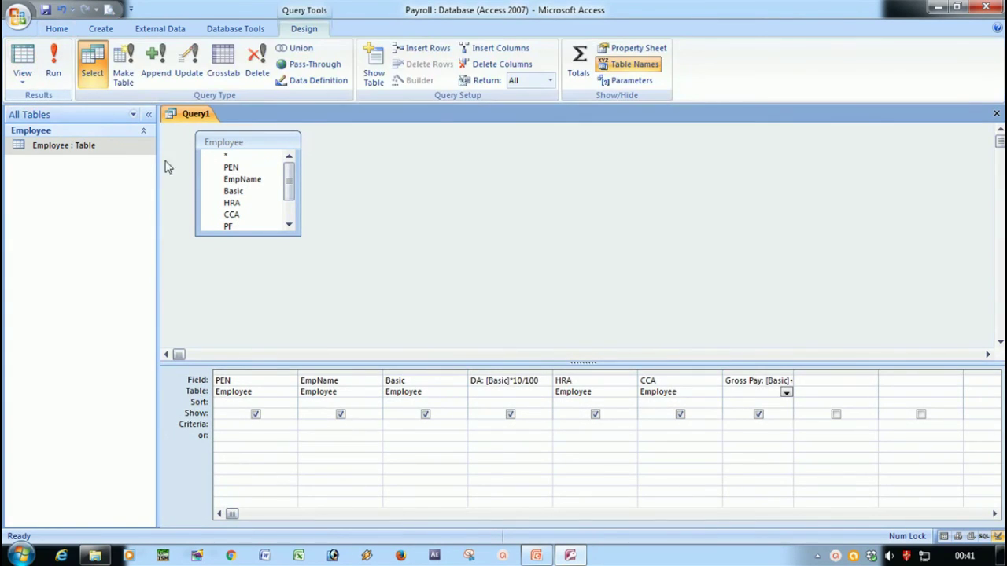
{"action": "left_click", "coordinate": [830, 380]}
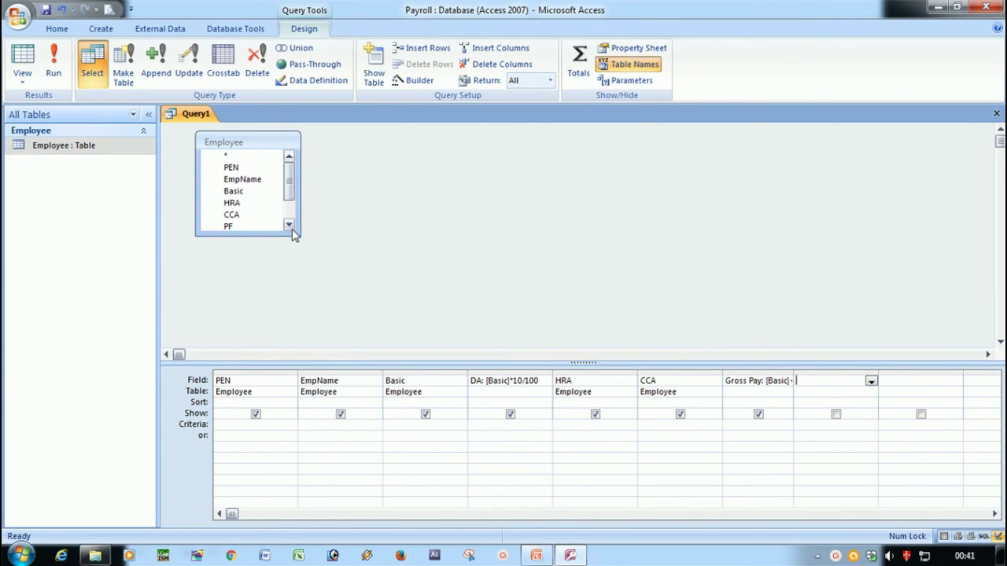
{"action": "left_click_drag", "start_coordinate": [299, 233], "coordinate": [298, 312]}
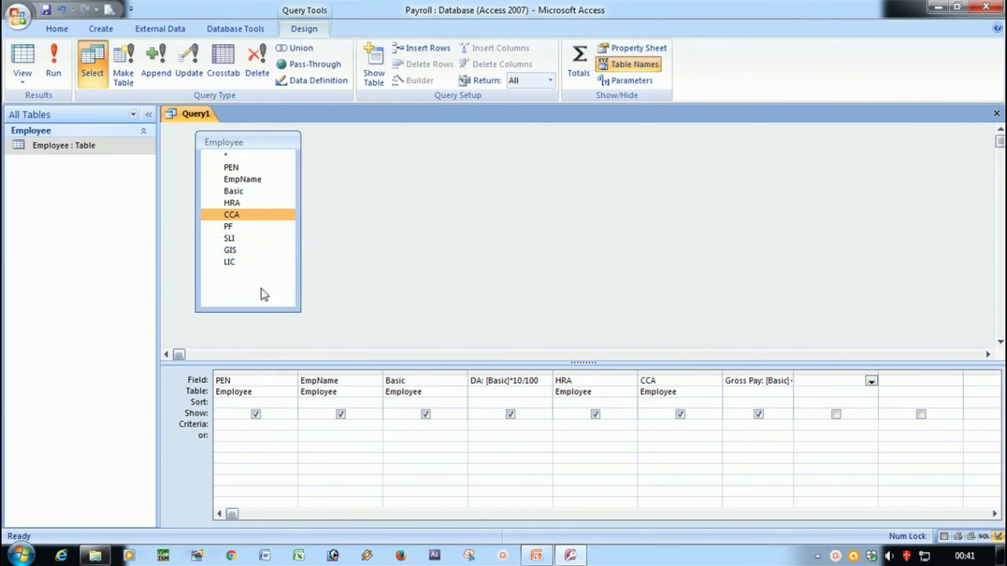
{"action": "double_click", "coordinate": [234, 226]}
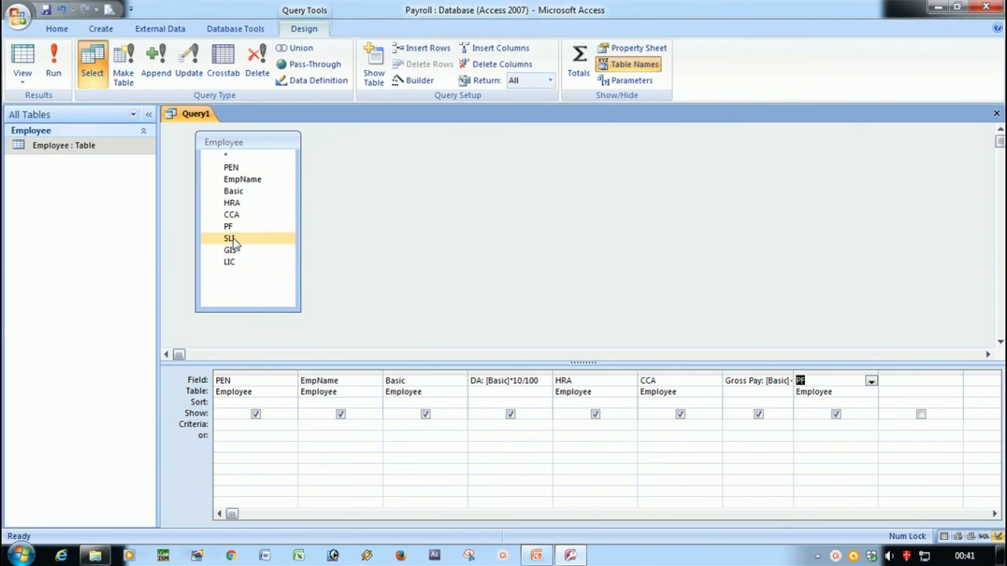
{"action": "double_click", "coordinate": [233, 239]}
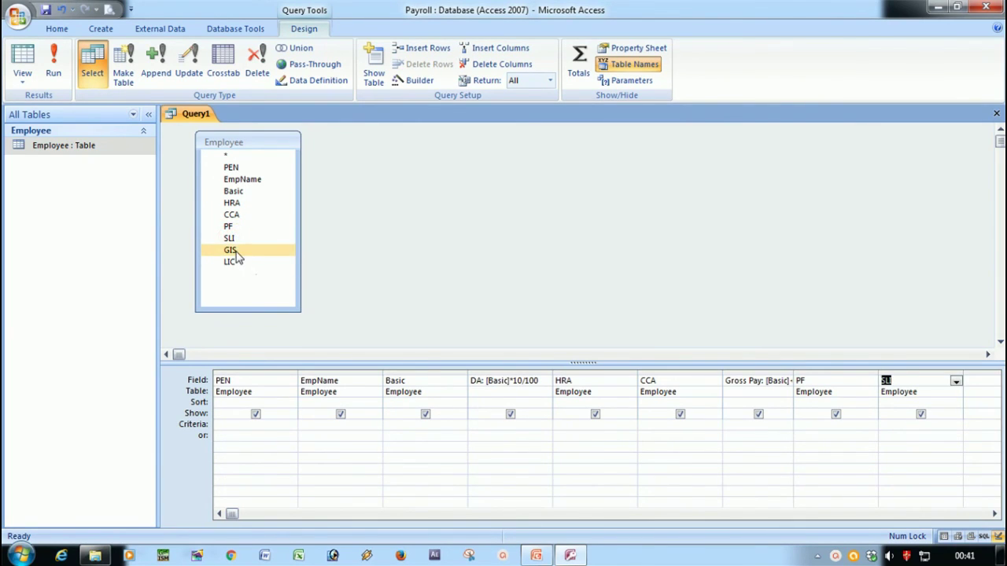
{"action": "double_click", "coordinate": [232, 250]}
{"action": "double_click", "coordinate": [240, 267]}
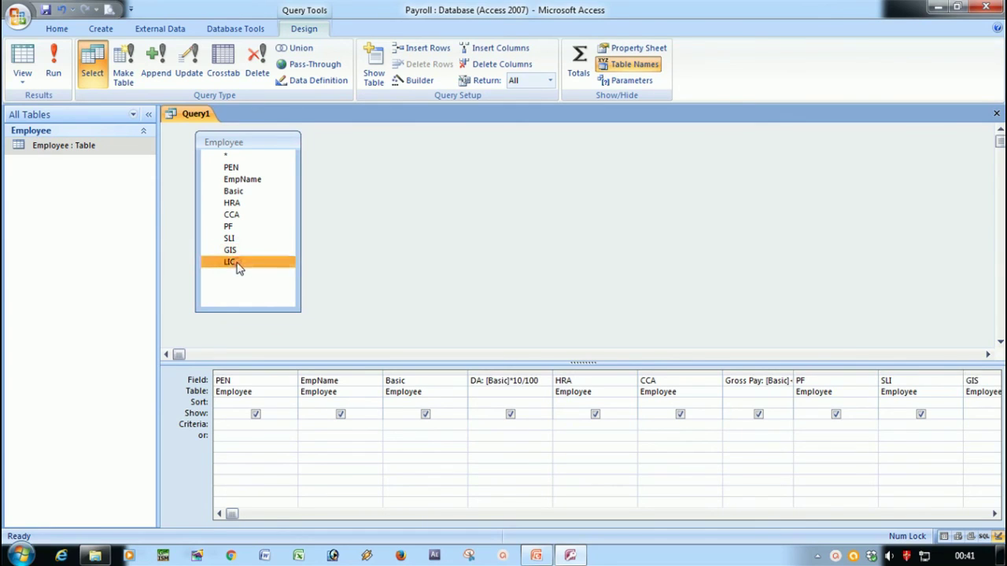
Add a calculated field Deductions: [PF]+[SLI]+[GIS]+[LIC] after LIC and check its full expression in a temporarily widened column.
{"action": "left_click", "coordinate": [994, 514]}
{"action": "left_click", "coordinate": [995, 514]}
{"action": "left_click", "coordinate": [995, 514]}
{"action": "left_click", "coordinate": [994, 514]}
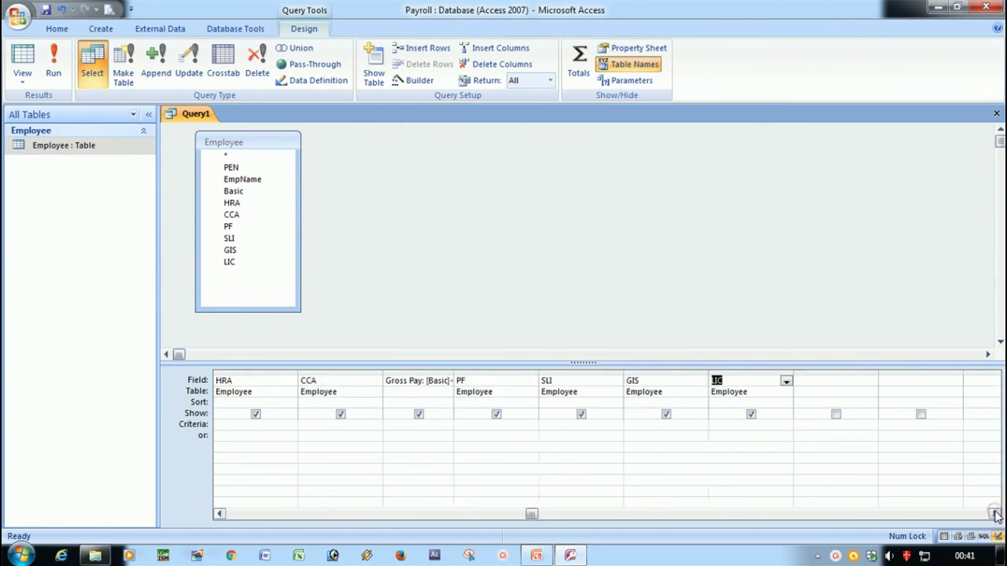
{"action": "left_click", "coordinate": [994, 514]}
{"action": "left_click", "coordinate": [752, 383]}
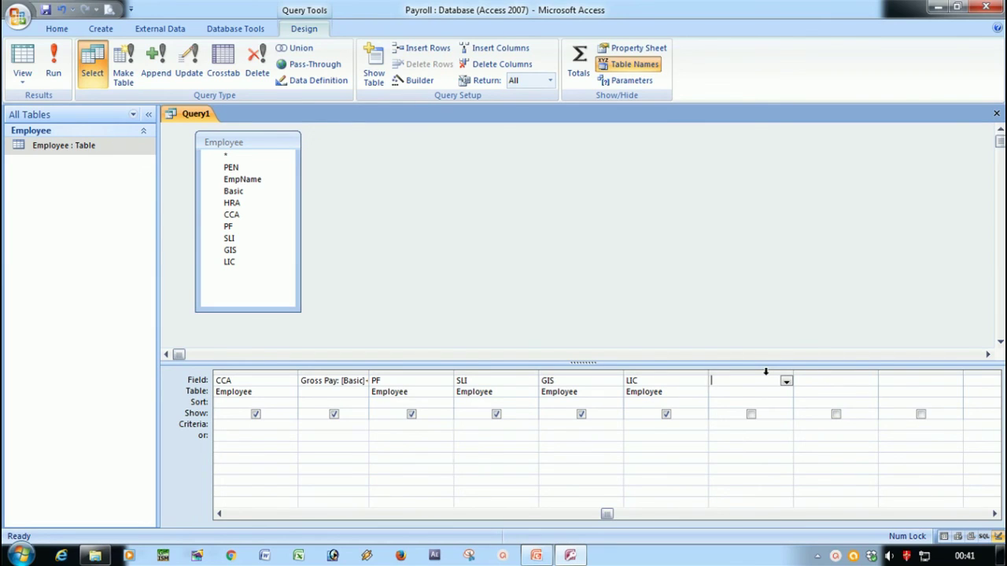
{"action": "type", "text": "De"}
{"action": "type", "text": "d"}
{"action": "type", "text": "uct"}
{"action": "type", "text": "ions"}
{"action": "type", "text": ":"}
{"action": "type", "text": " PF"}
{"action": "type", "text": "]-"}
{"action": "type", "text": "[S"}
{"action": "type", "text": "LI]+[G"}
{"action": "type", "text": "IS]+[L"}
{"action": "type", "text": "IC]"}
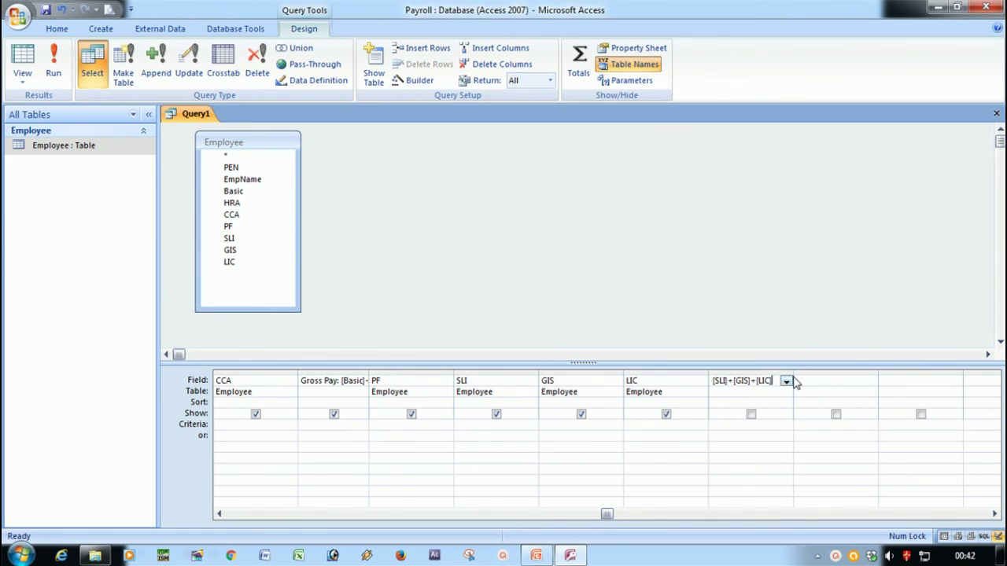
{"action": "left_click_drag", "start_coordinate": [793, 373], "coordinate": [889, 368]}
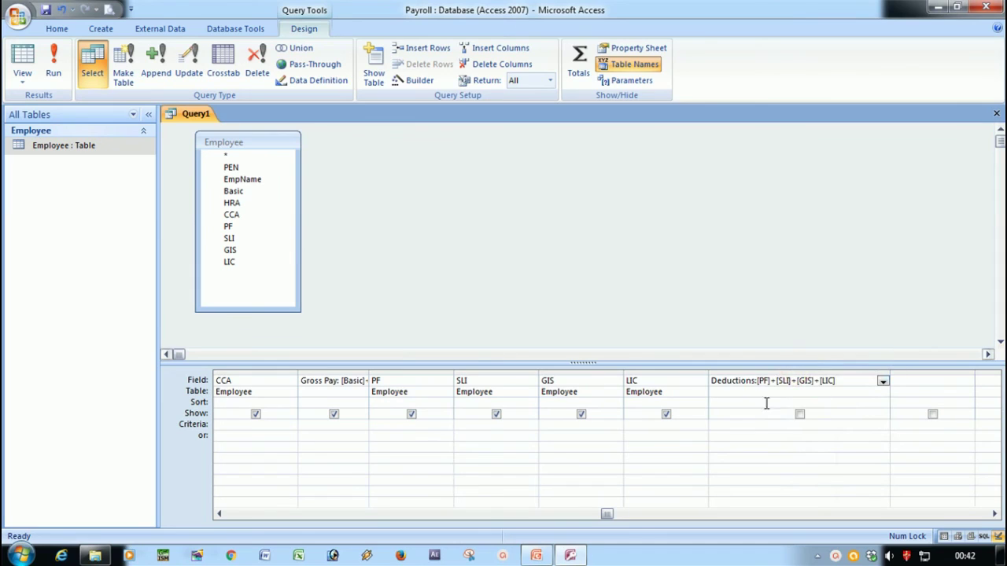
{"action": "left_click", "coordinate": [731, 397]}
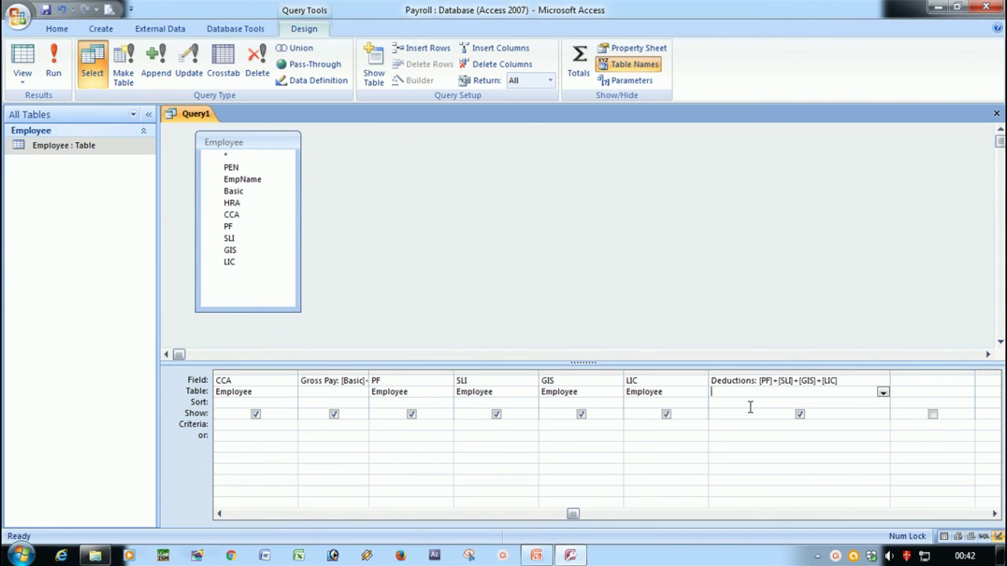
{"action": "left_click_drag", "start_coordinate": [889, 374], "coordinate": [792, 380]}
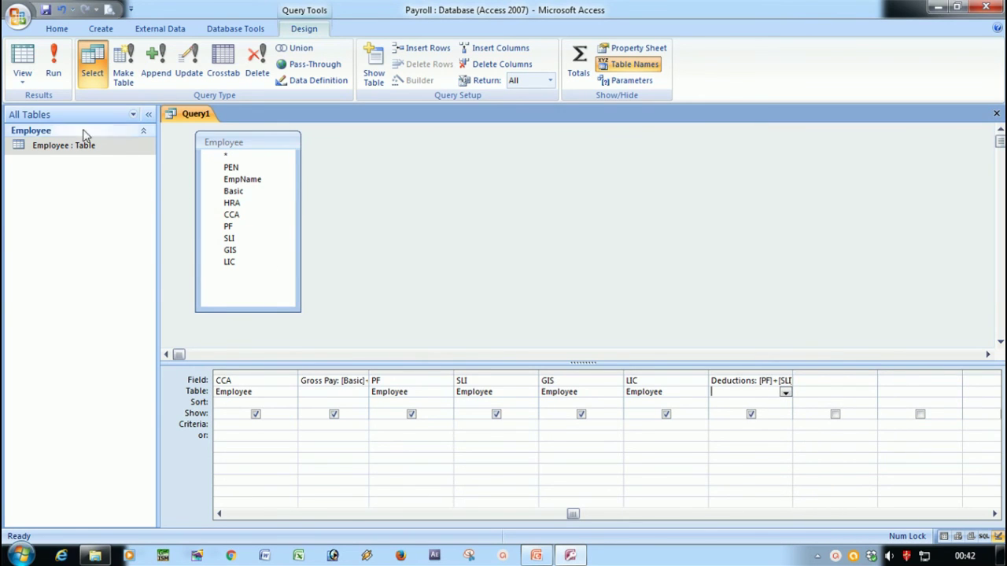
Run the query and compare the first record's PF, SLI, GIS and LIC values with its Deductions result.
{"action": "left_click", "coordinate": [54, 59]}
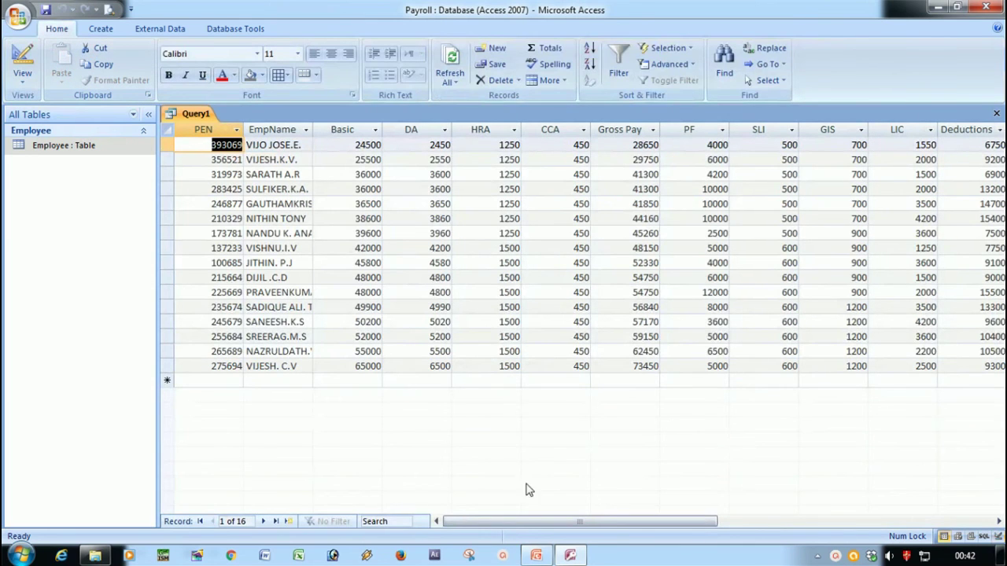
{"action": "left_click_drag", "start_coordinate": [524, 524], "coordinate": [564, 527]}
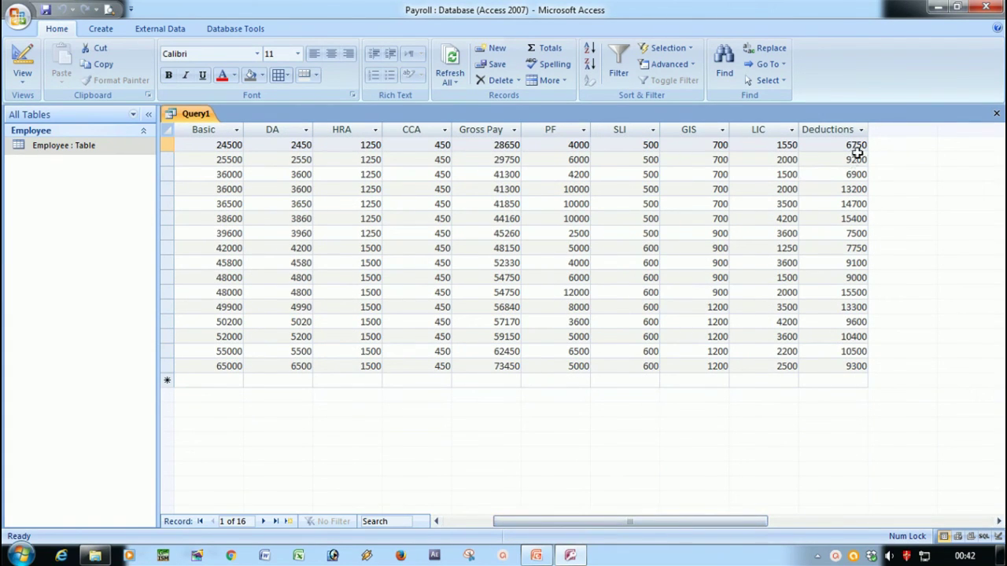
{"action": "double_click", "coordinate": [565, 145]}
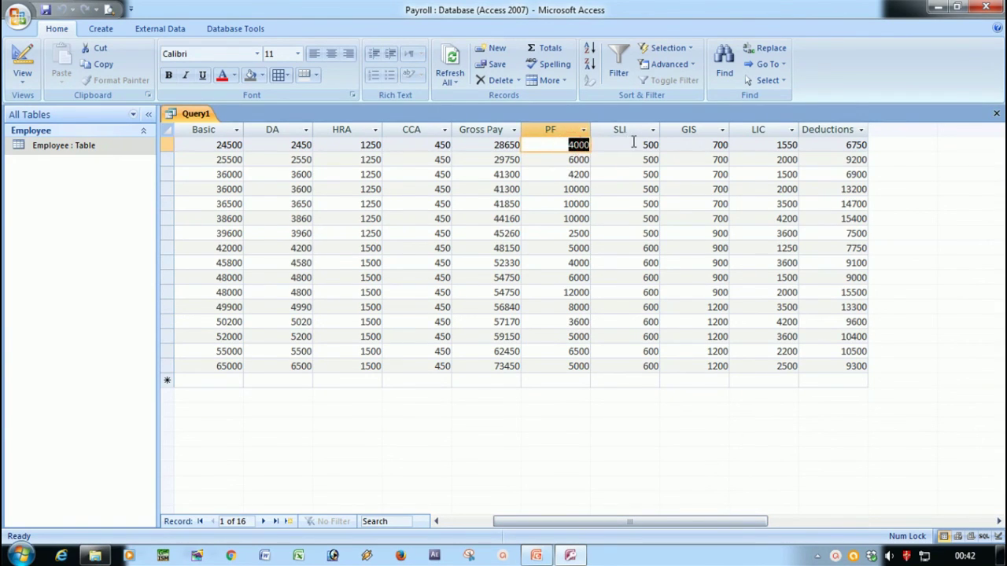
{"action": "key", "text": "Tab"}
{"action": "key", "text": "Tab"}
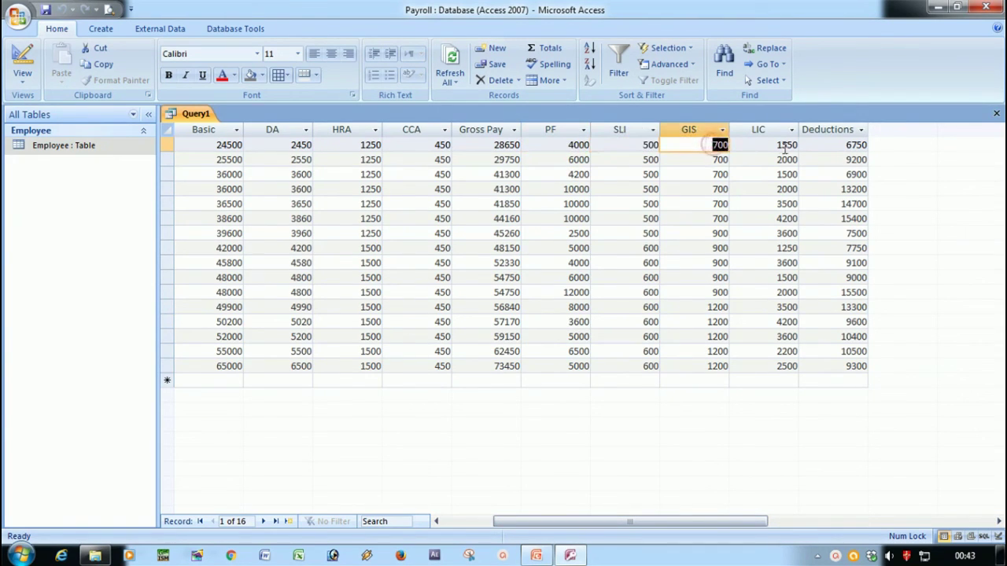
{"action": "key", "text": "Tab"}
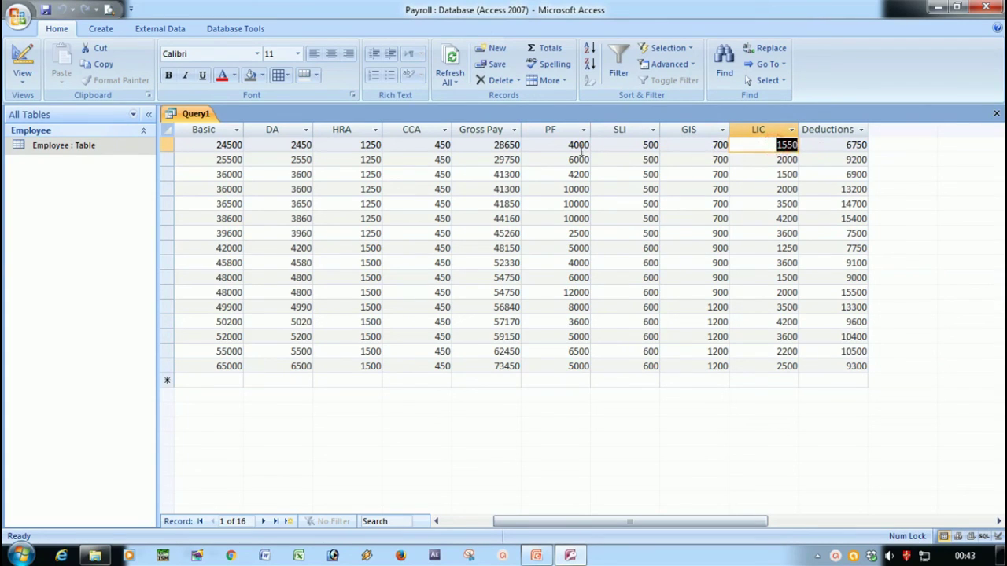
{"action": "left_click", "coordinate": [844, 145]}
{"action": "left_click_drag", "start_coordinate": [843, 145], "coordinate": [889, 144]}
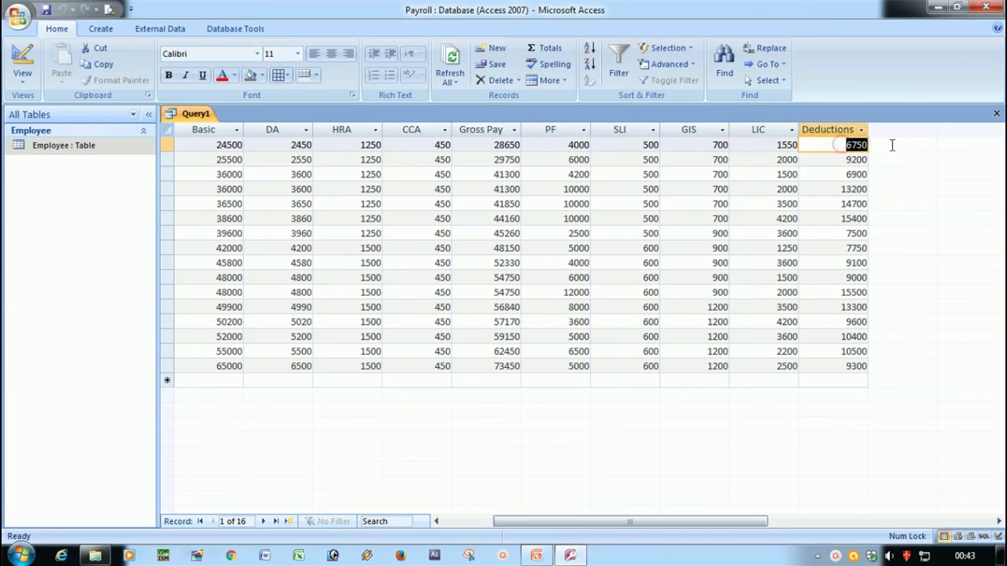
{"action": "left_click", "coordinate": [823, 174]}
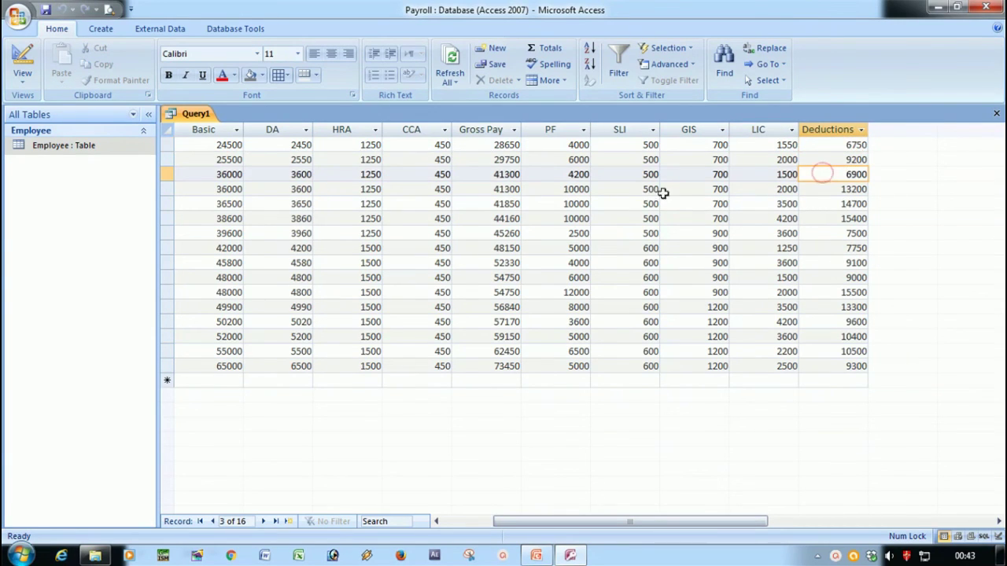
Back in the query design, add a calculated field Net Pay: [Gross Pay]-[Deductions] after Deductions and check its full expression in a temporarily widened column.
{"action": "left_click", "coordinate": [22, 65]}
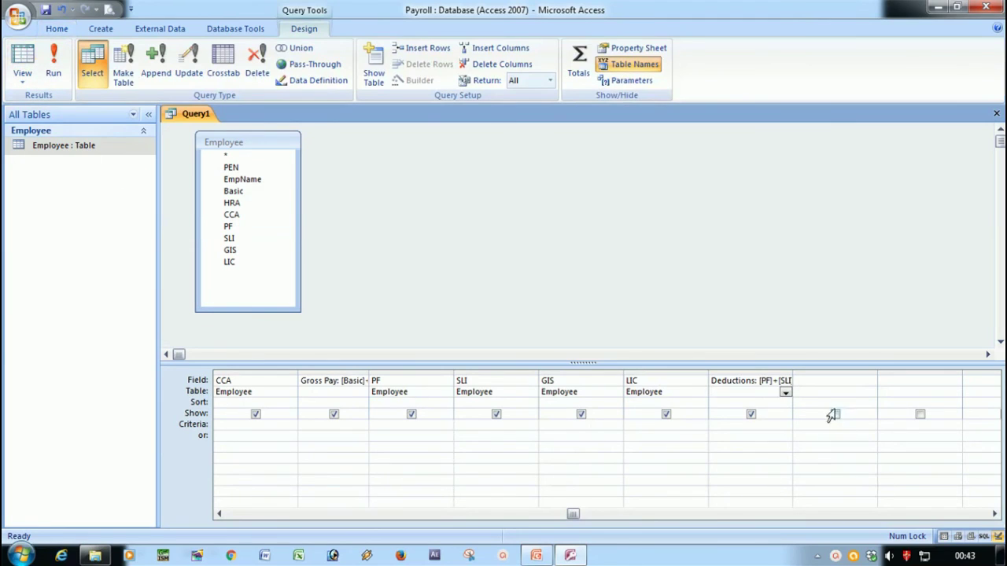
{"action": "left_click", "coordinate": [821, 380]}
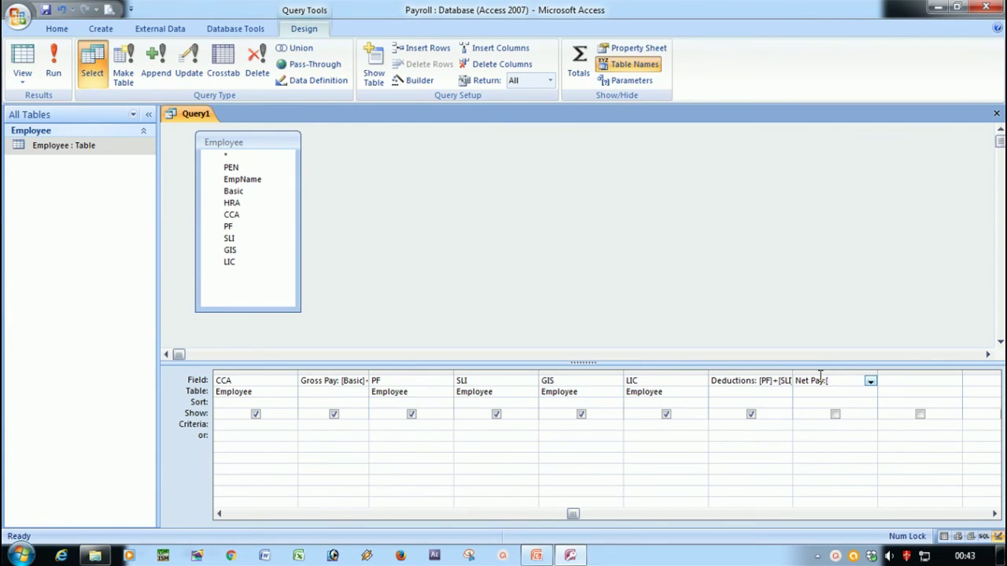
{"action": "type", "text": "oss Pay]-[Deductions"}
{"action": "left_click_drag", "start_coordinate": [879, 370], "coordinate": [980, 376]}
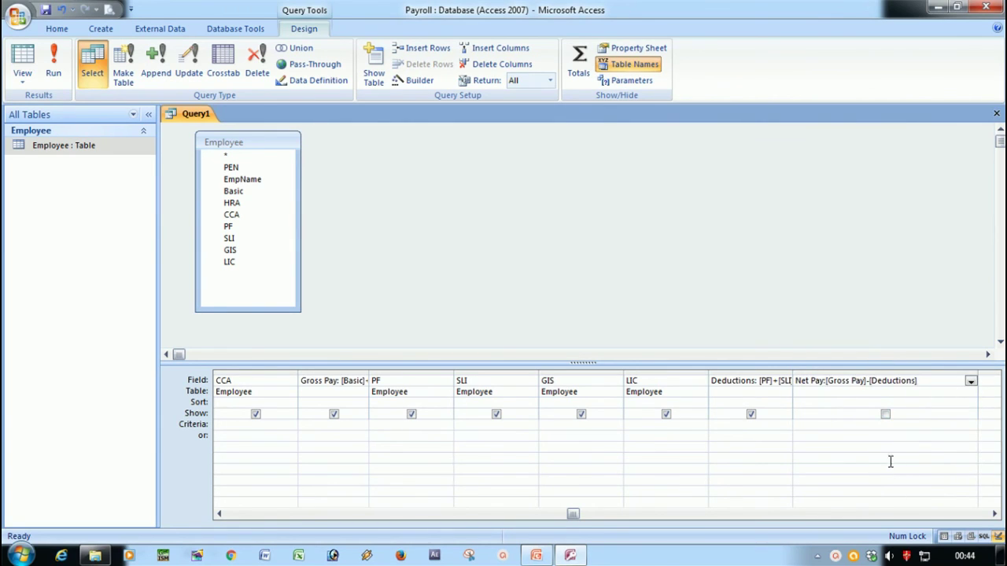
{"action": "left_click", "coordinate": [854, 392]}
{"action": "left_click_drag", "start_coordinate": [976, 371], "coordinate": [867, 381]}
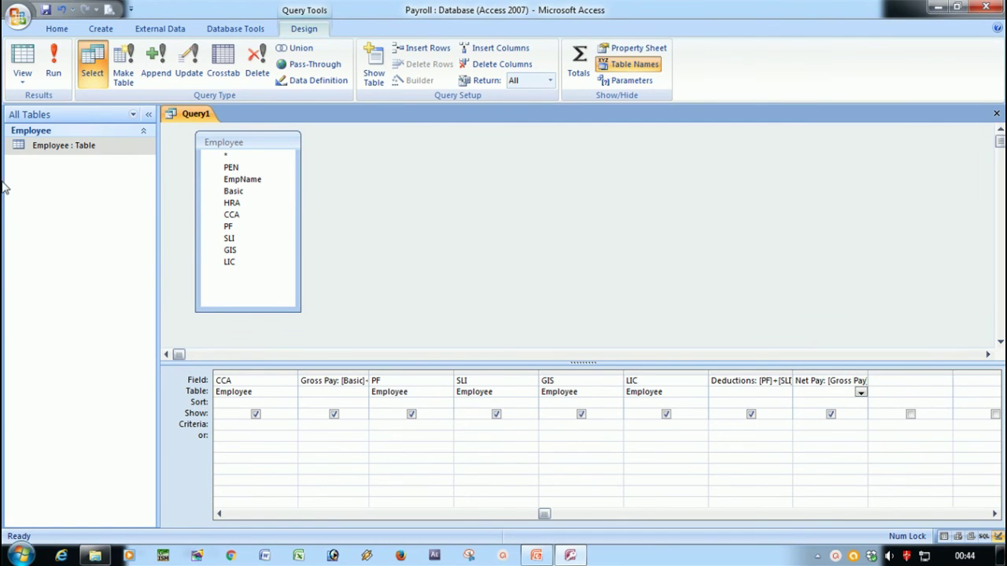
Run the query and collapse the Navigation Pane to examine the Net Pay column alongside all other fields.
{"action": "left_click", "coordinate": [53, 65]}
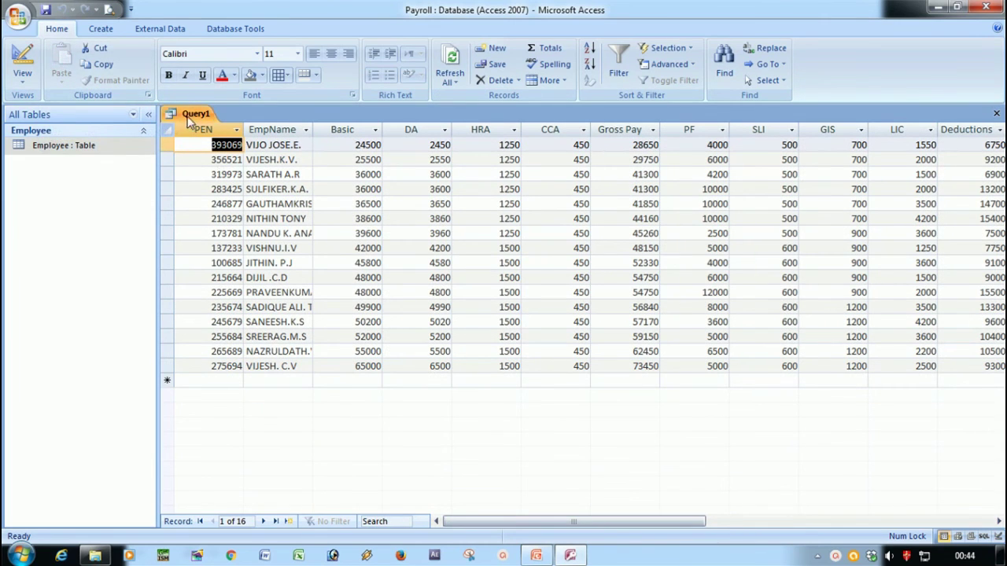
{"action": "left_click", "coordinate": [150, 114]}
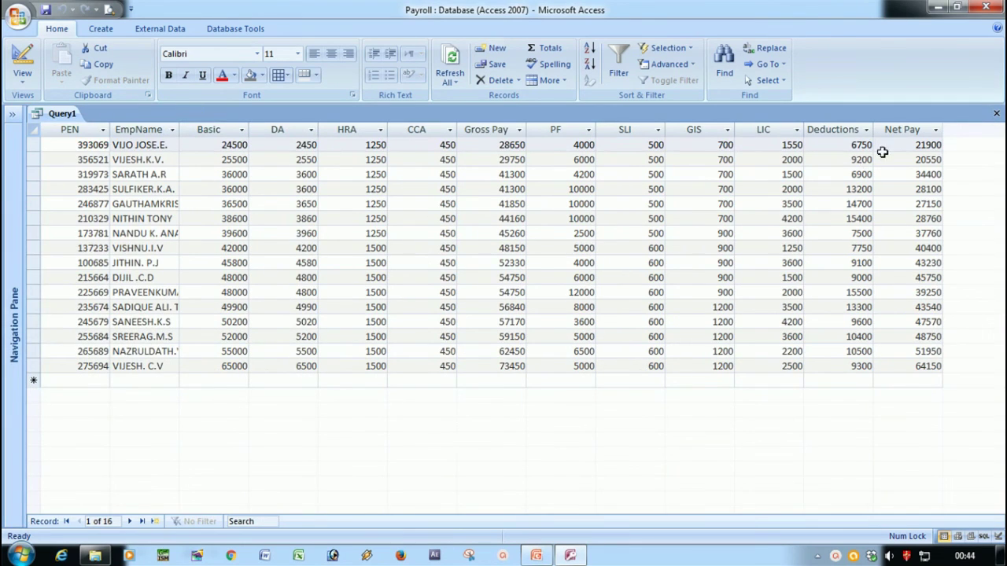
{"action": "left_click", "coordinate": [905, 129]}
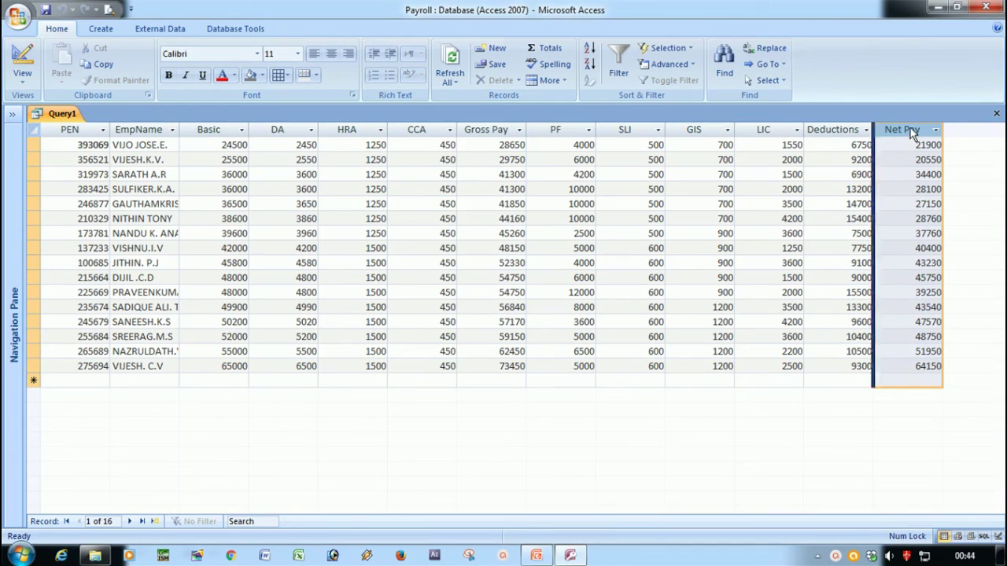
{"action": "left_click", "coordinate": [917, 233]}
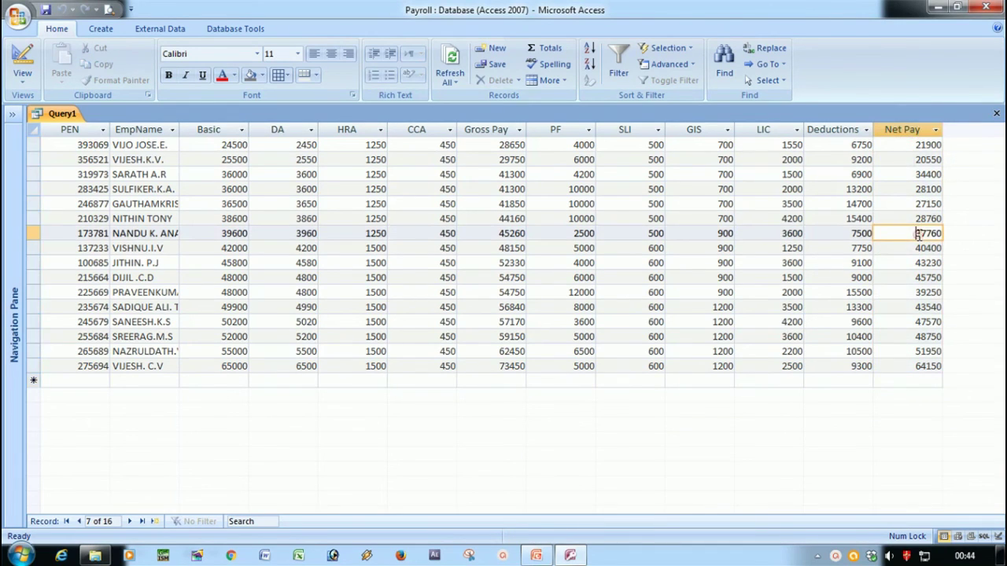
{"action": "left_click", "coordinate": [913, 131]}
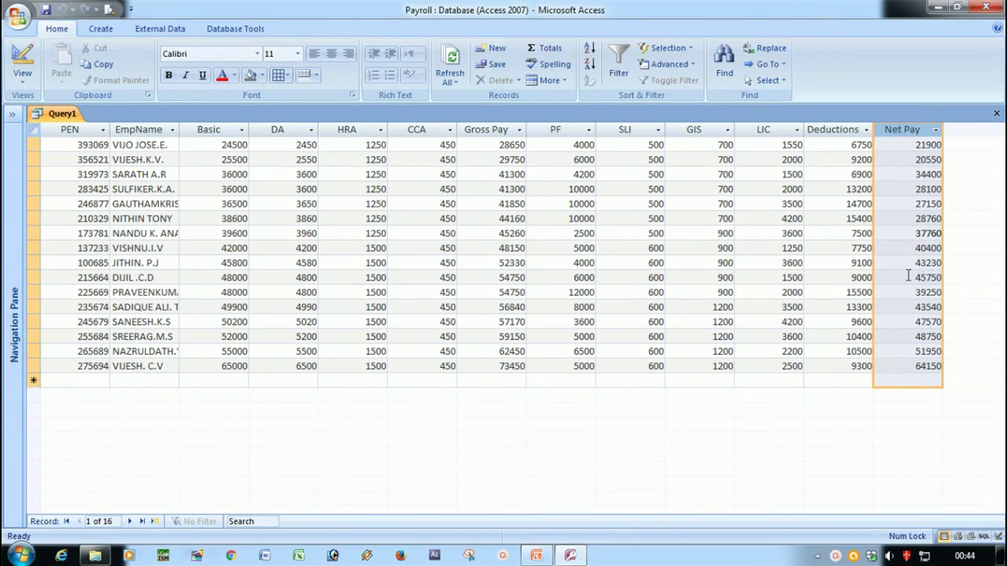
{"action": "left_click", "coordinate": [926, 218]}
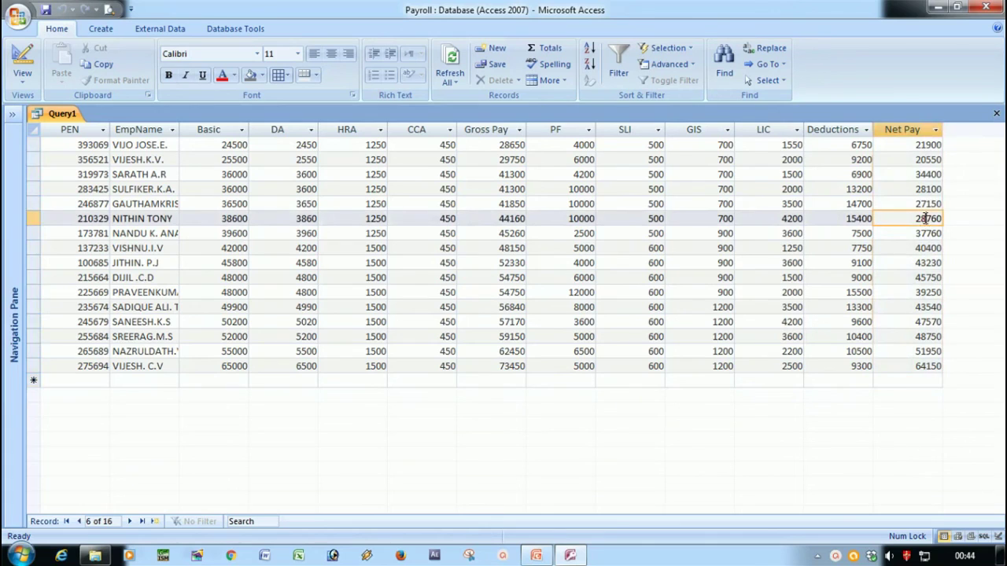
Close the query and save its design under the name PayRoll.
{"action": "left_click", "coordinate": [996, 114]}
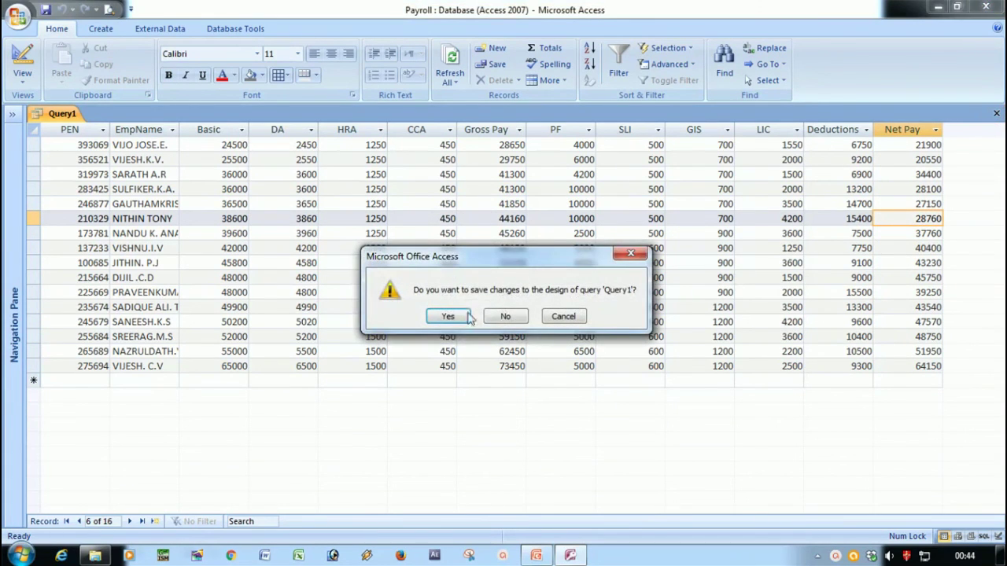
{"action": "left_click", "coordinate": [450, 317]}
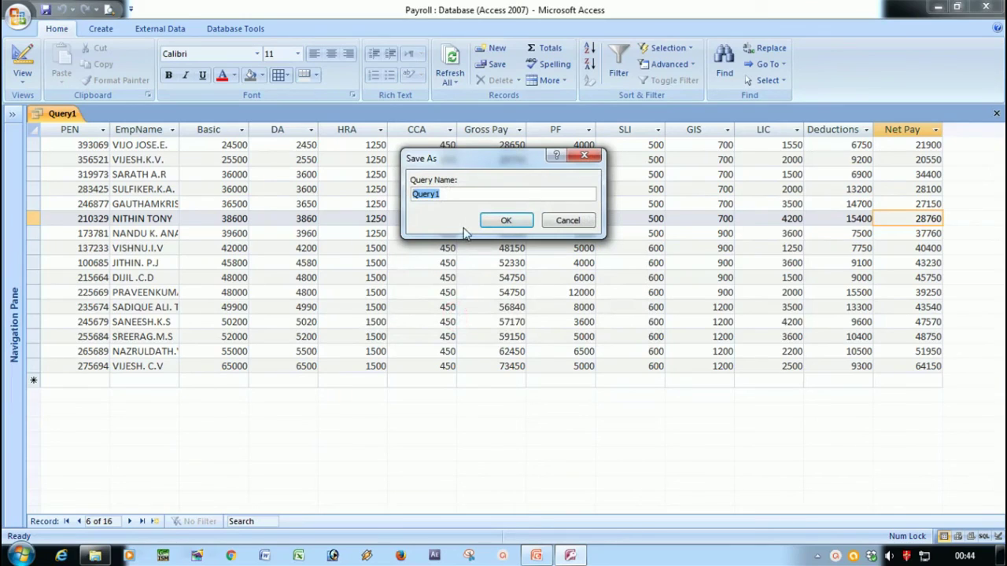
{"action": "type", "text": "PayRoll"}
{"action": "left_click", "coordinate": [496, 219]}
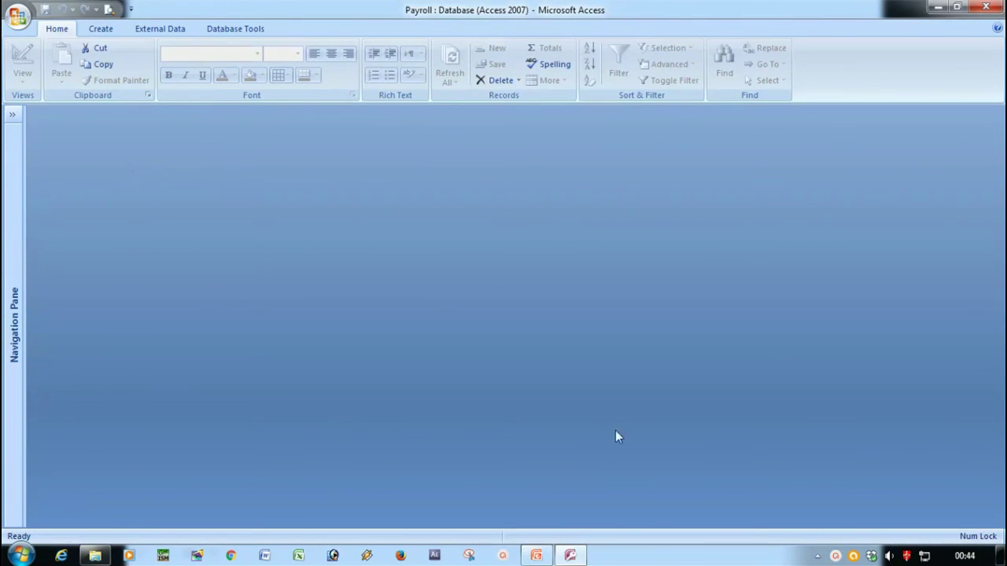